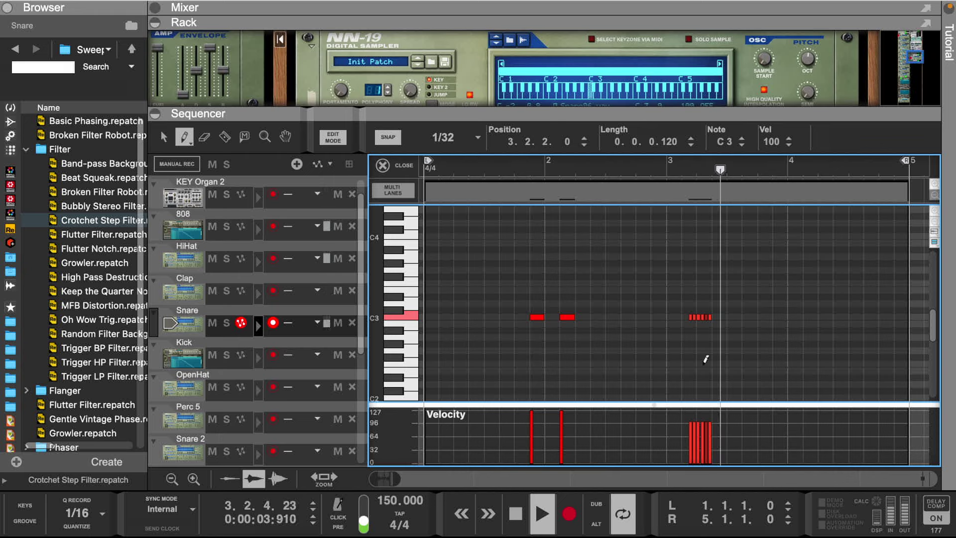
- Erase the C3 snare roll in bar 3 and redraw it as 1/32 notes starting at 3.2.1
left_click_drag(686, 309, 724, 326)
key("Delete")
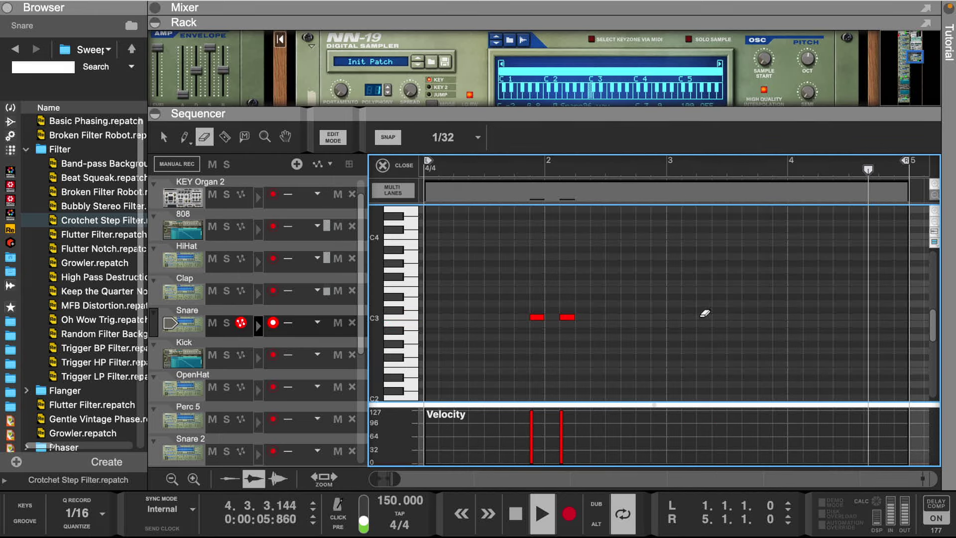
key("ctrl+z")
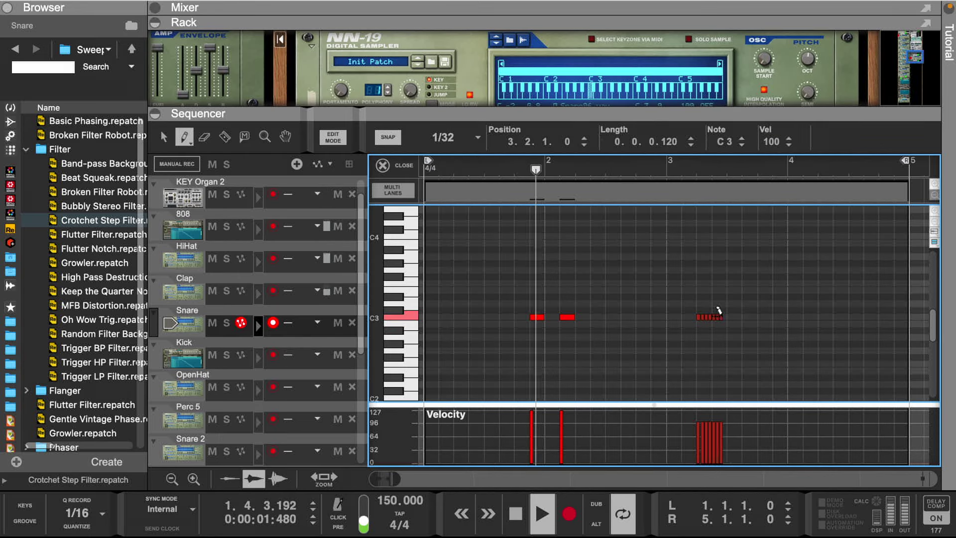
- Shape the snare roll's velocities into a rising ramp and add one more 1/32 C3 note at its end
left_click_drag(698, 417, 724, 472)
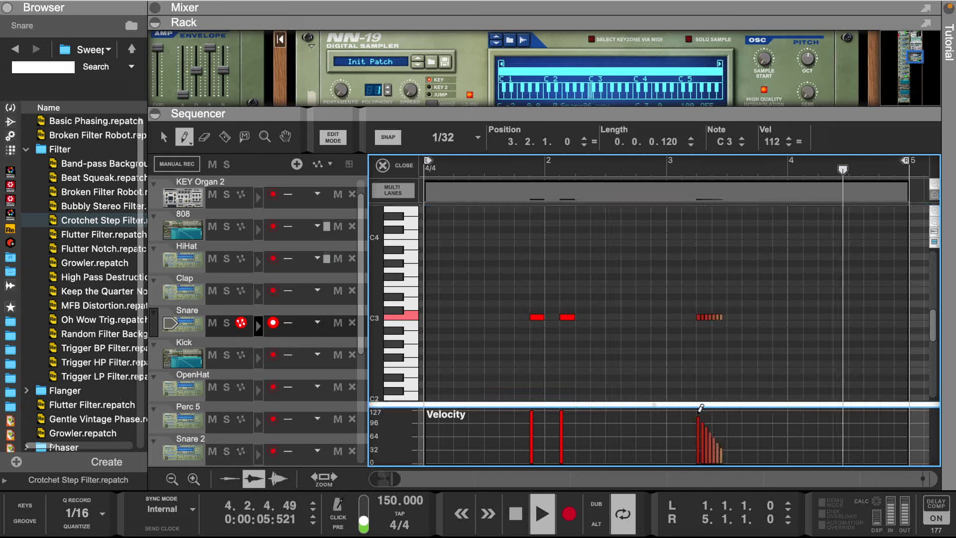
left_click_drag(696, 458, 730, 393)
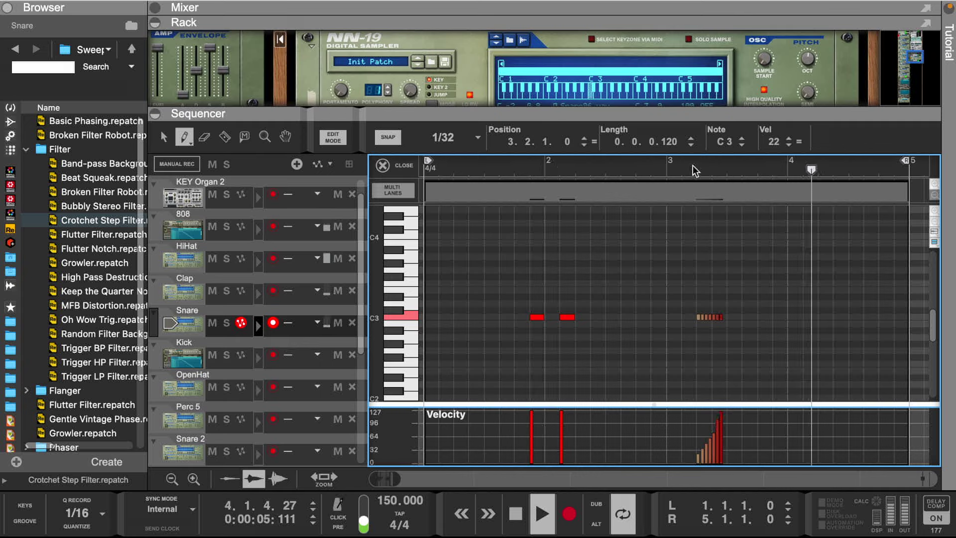
left_click(725, 316)
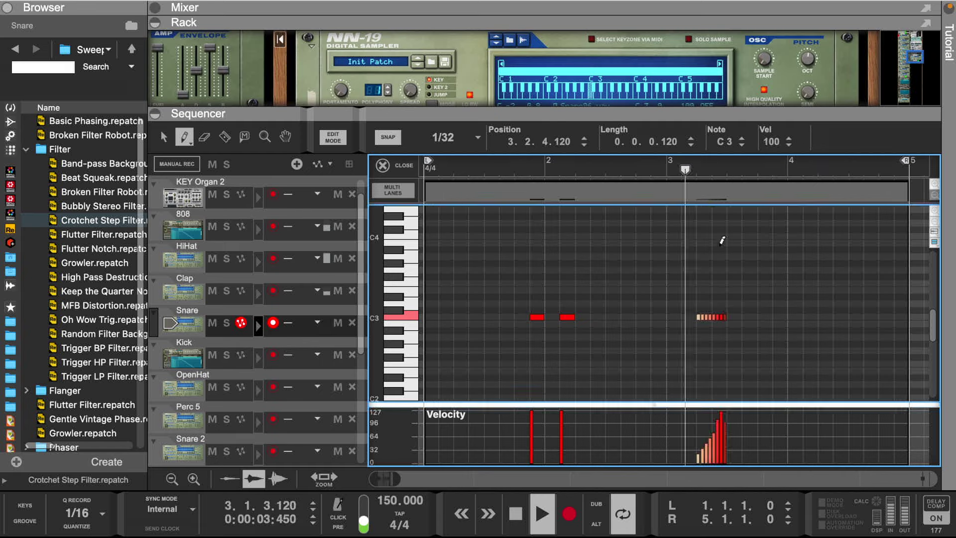
- Add a C3 snare note at 3.3.3 and an F2 note at 3.4.3, raising both velocities to 127
left_click(746, 315)
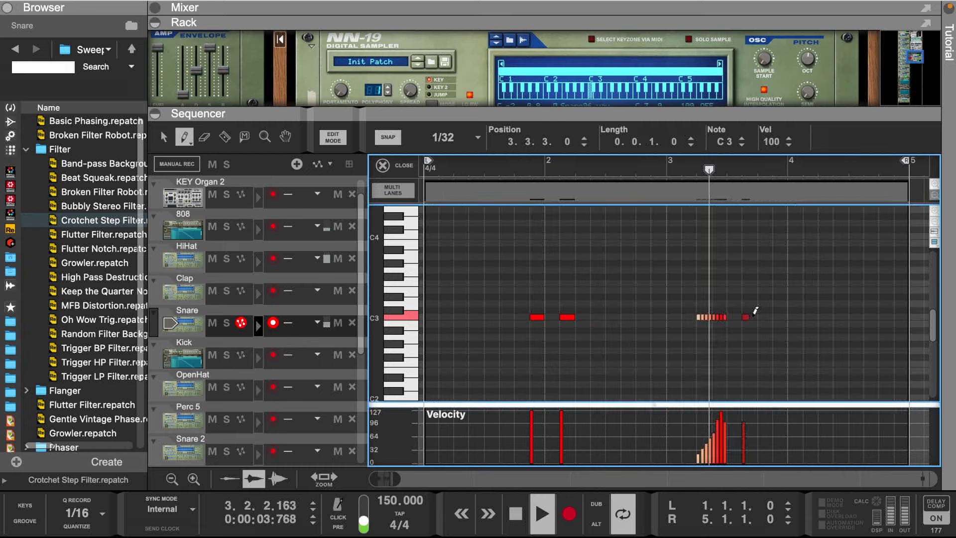
left_click(775, 362)
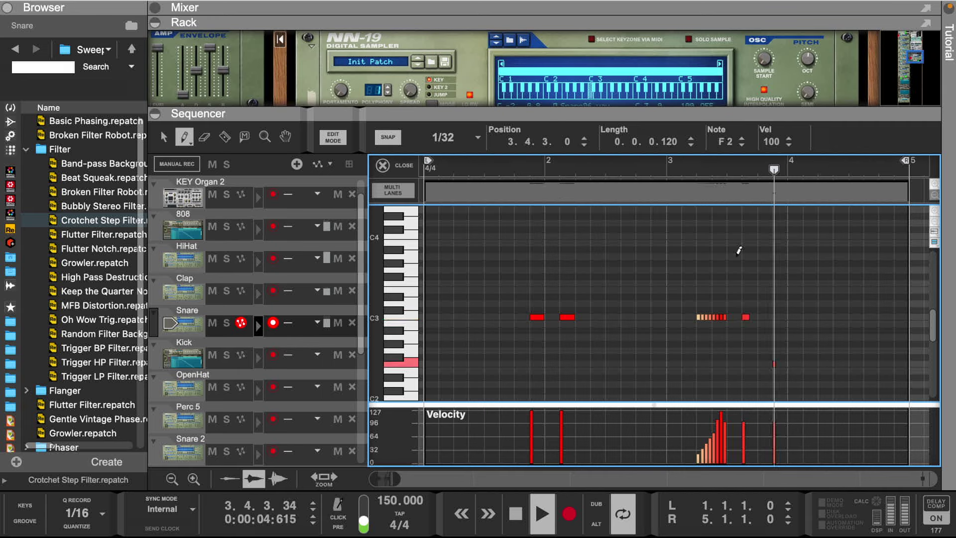
left_click_drag(815, 413, 742, 411)
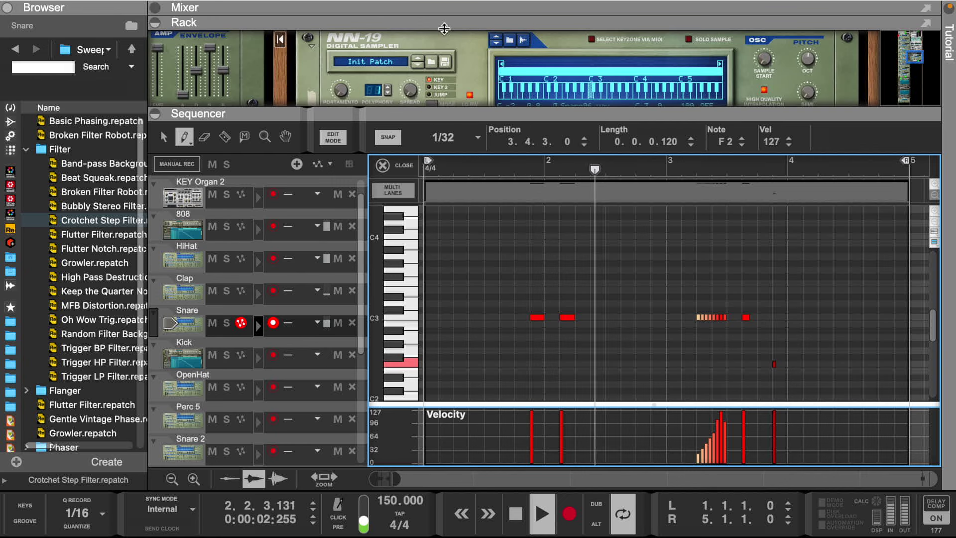
- Raise the Snare and Clap channel levels slightly in the mixer
left_click_drag(444, 28, 438, 232)
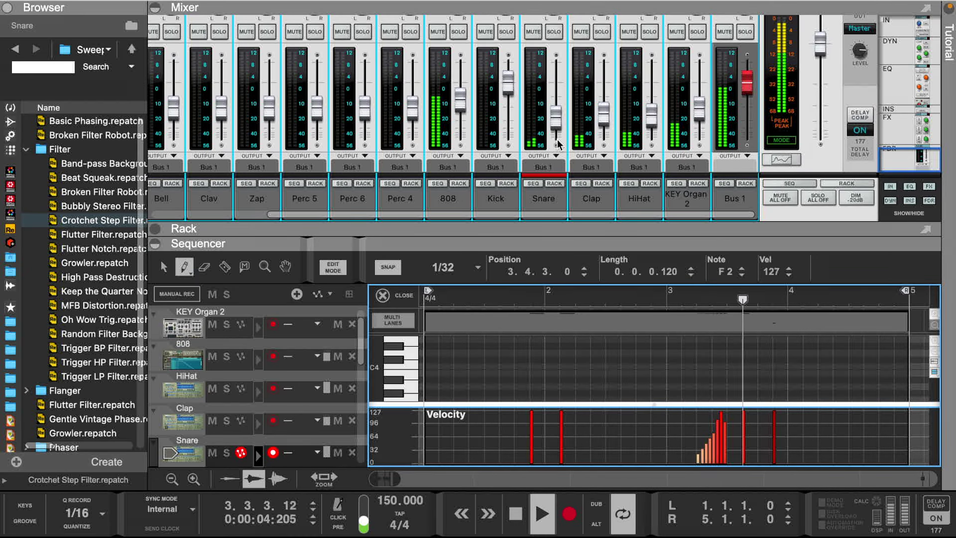
left_click_drag(601, 118, 603, 124)
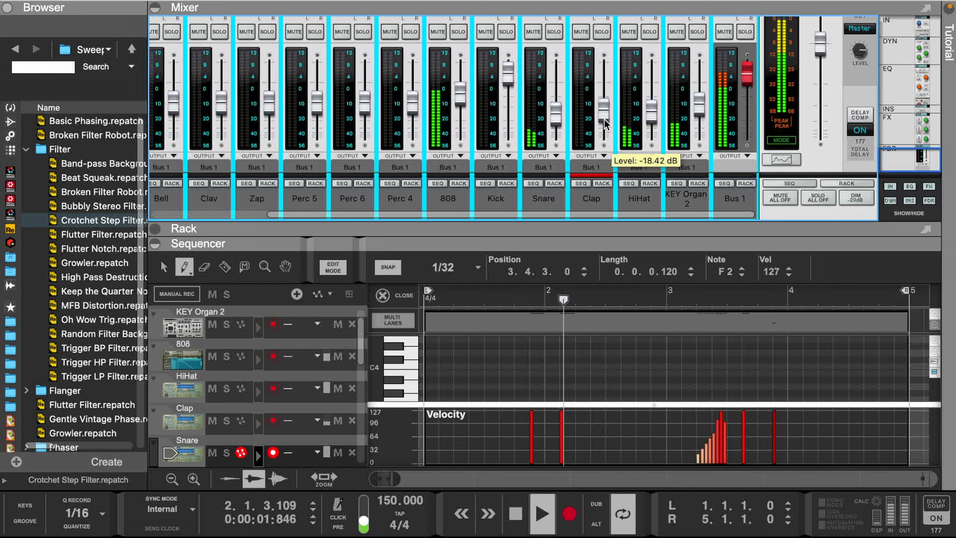
left_click(554, 201)
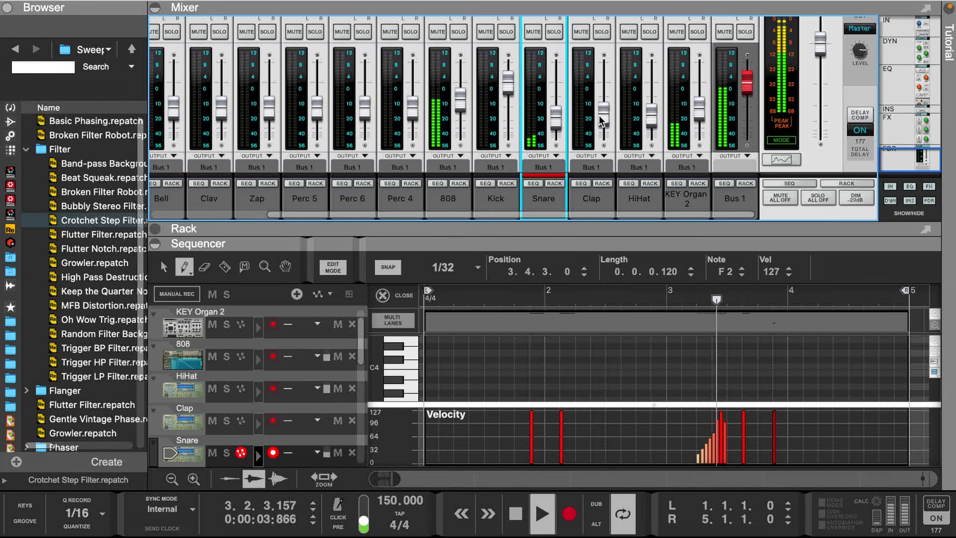
left_click_drag(602, 119, 604, 114)
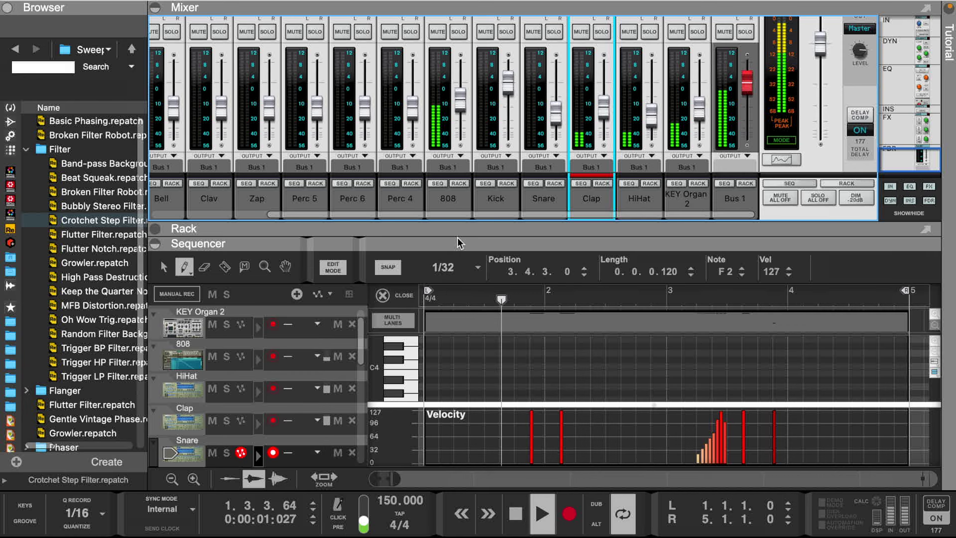
- Close the snare clip and draw an empty four-bar clip from bar 1 on the OpenHat track
left_click_drag(457, 238, 455, 121)
left_click(403, 179)
left_click(186, 398)
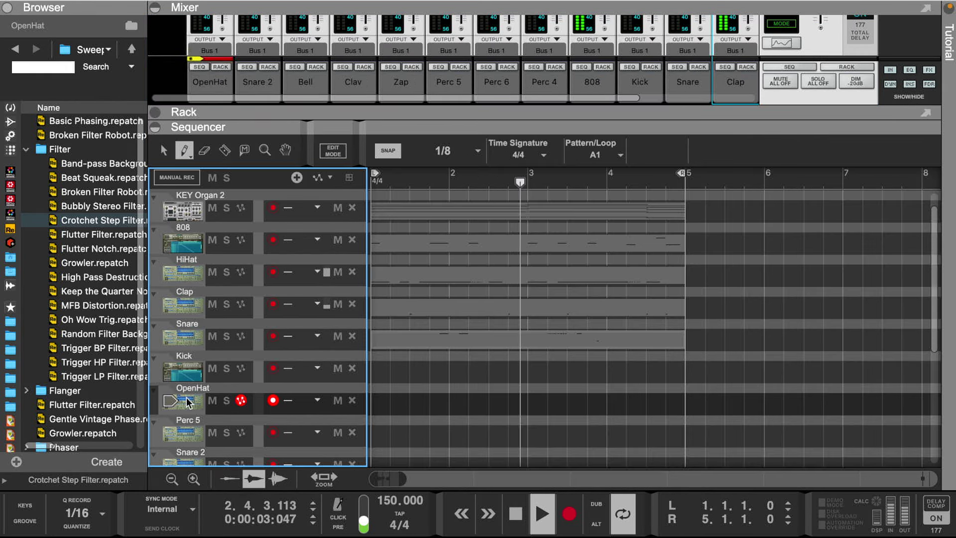
mouse_move(381, 401)
left_mouse_down()
mouse_move(480, 386)
mouse_move(683, 391)
left_mouse_up()
key("q")
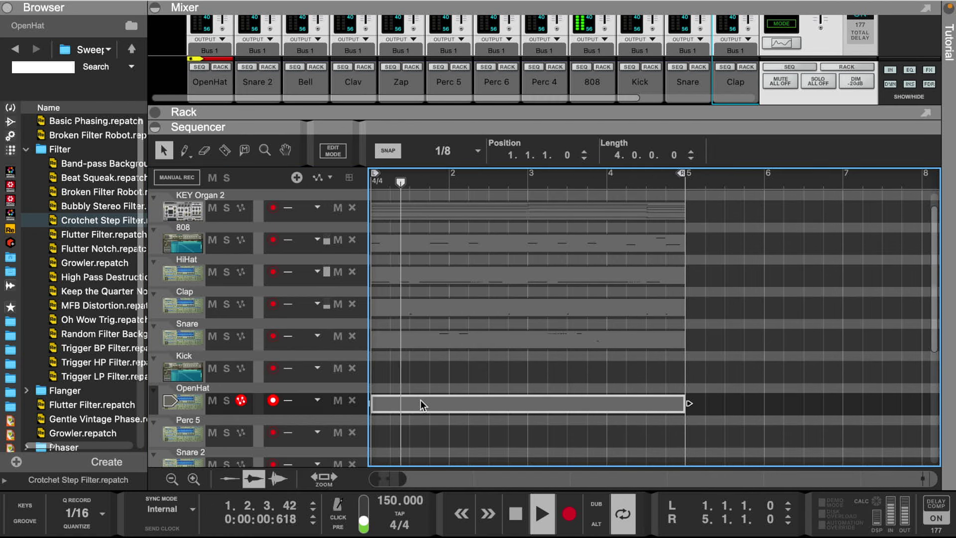
- Open the OpenHat clip, set the snap to 1/8, and place A2 notes at 1.1.1 and 2.2.1
double_click(421, 404)
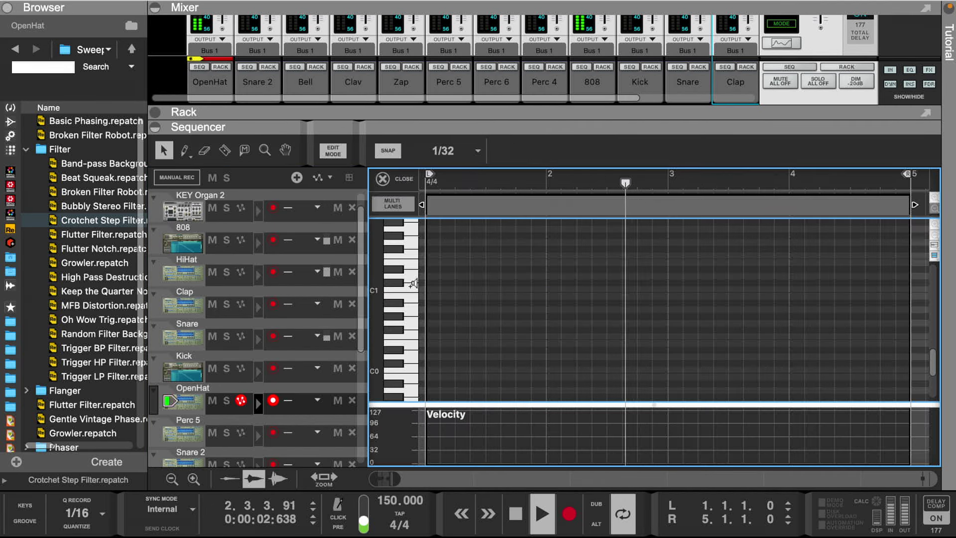
scroll(413, 284, "up", 3)
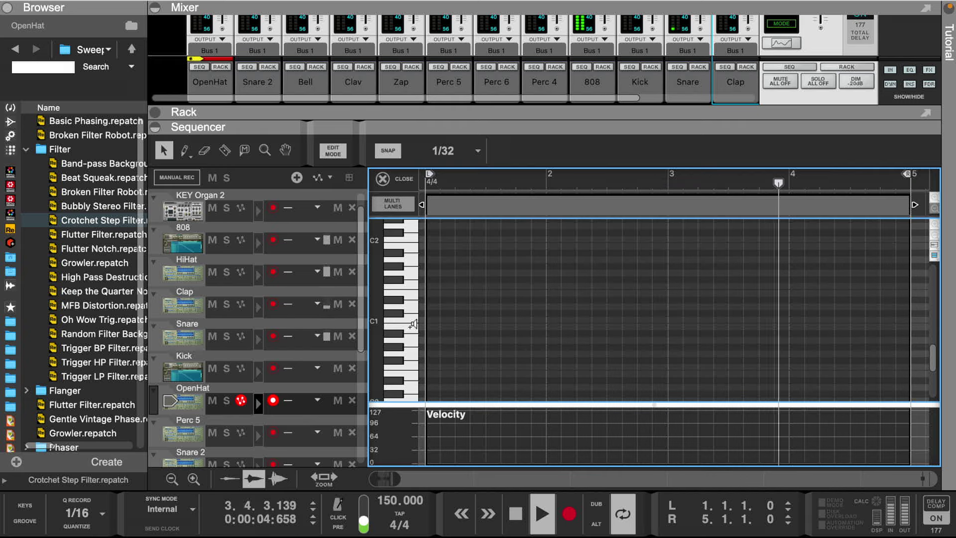
scroll(413, 300, "up", 5)
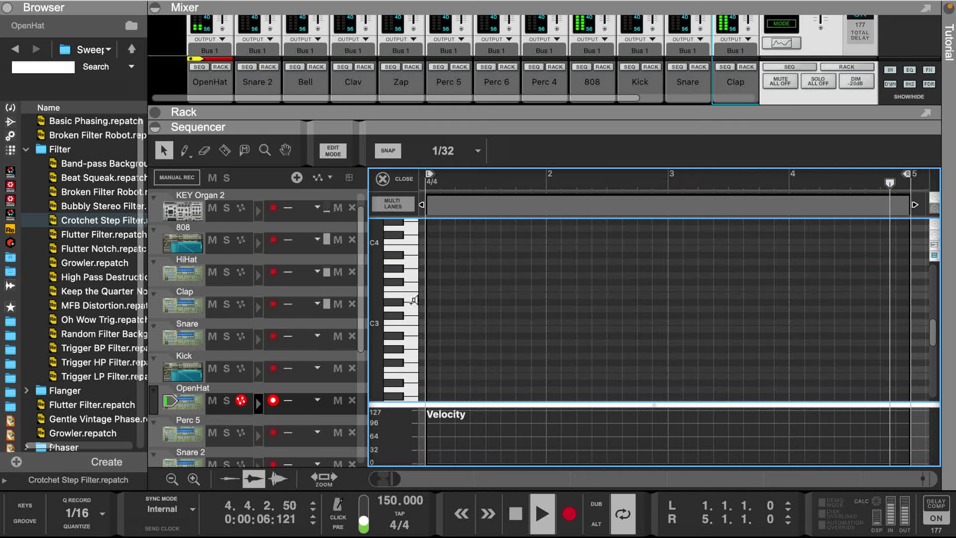
left_click(429, 341)
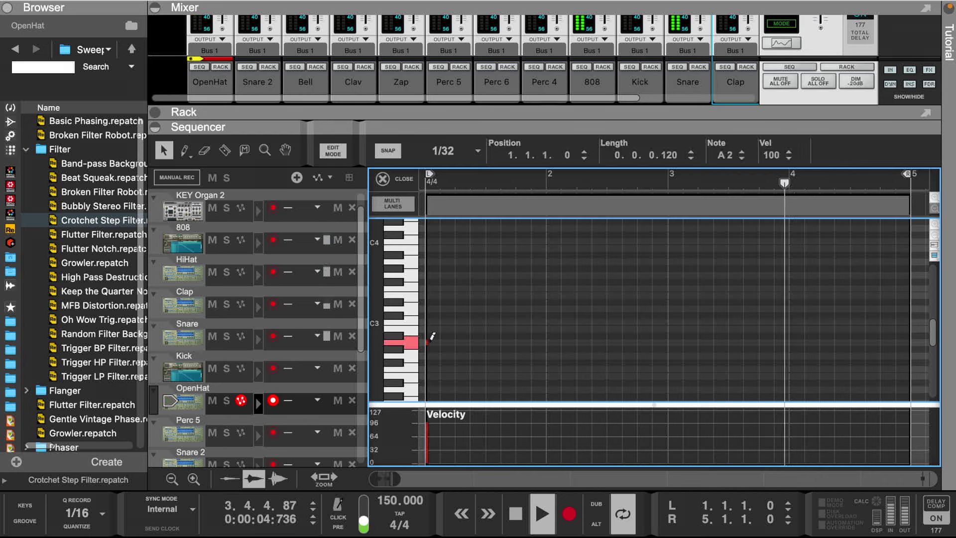
left_click(443, 150)
left_click(432, 216)
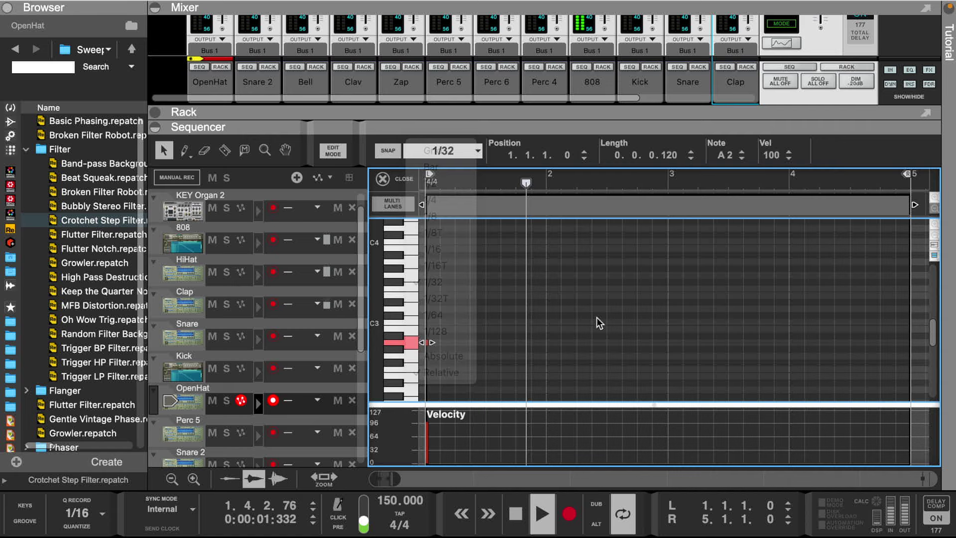
left_click(581, 343)
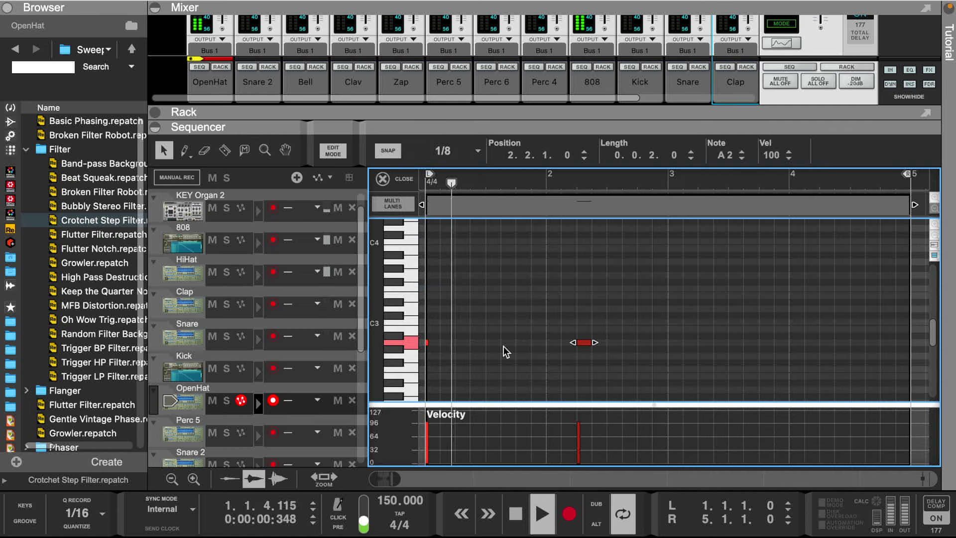
left_click(429, 343)
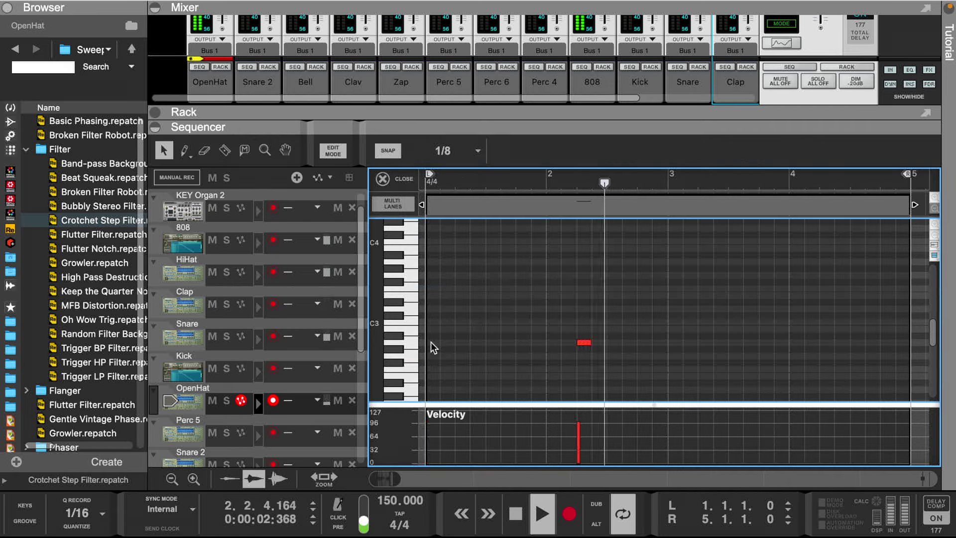
- Trim the OpenHat clip to two bars and duplicate it at bar 3, with the track moved above Kick
left_click_drag(914, 204, 666, 247)
key("super+d")
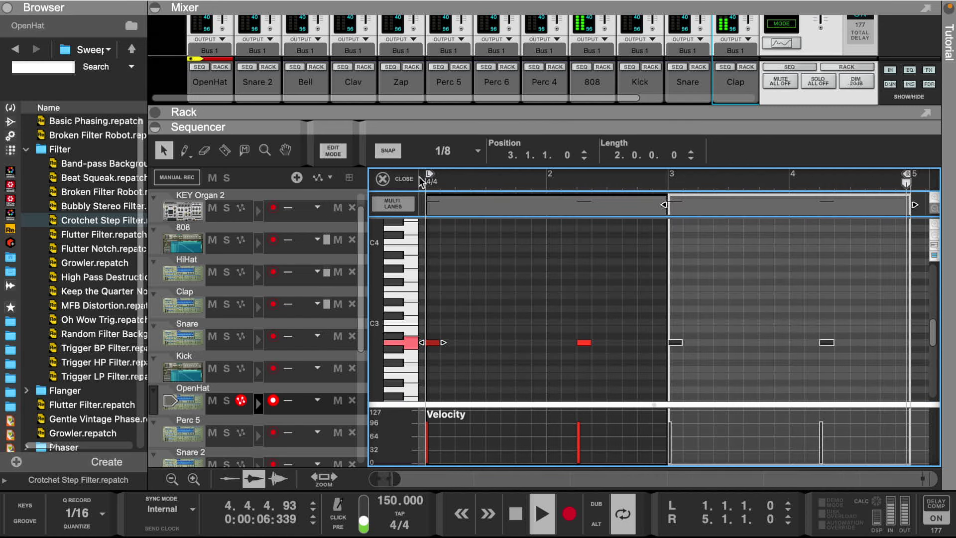
left_click(383, 178)
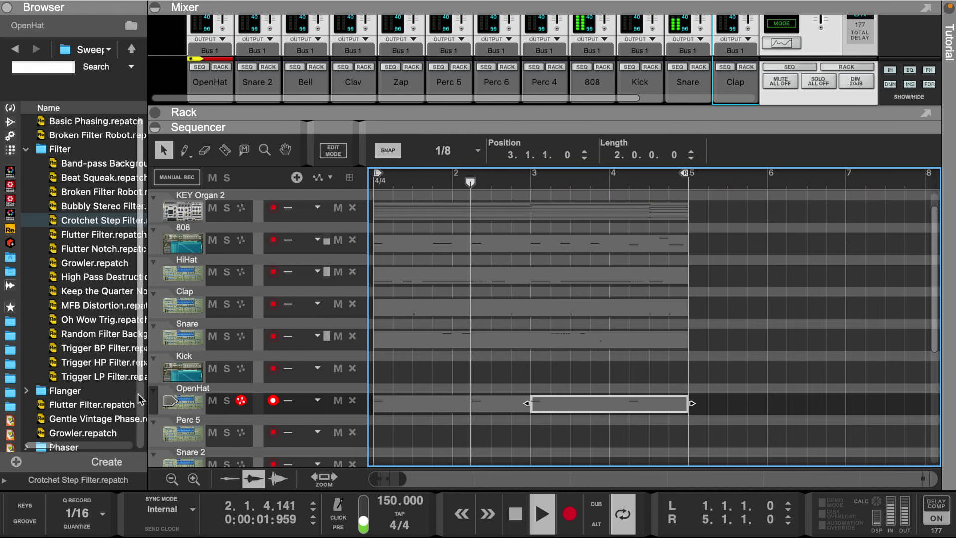
left_click_drag(157, 405, 160, 370)
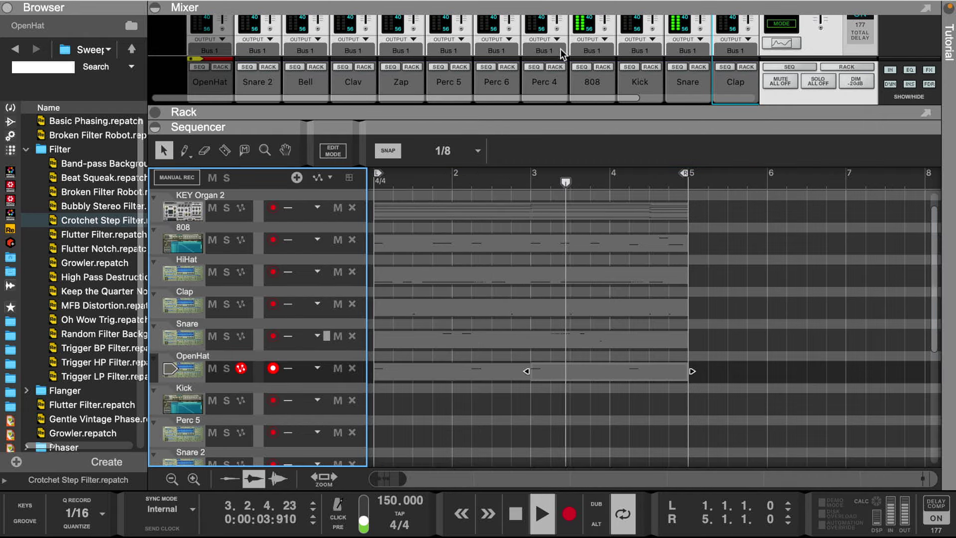
- Audition Spire patches, load PL Chromatic into the synth, and check the Scales & Chords player feeding it
left_click_drag(566, 129, 564, 294)
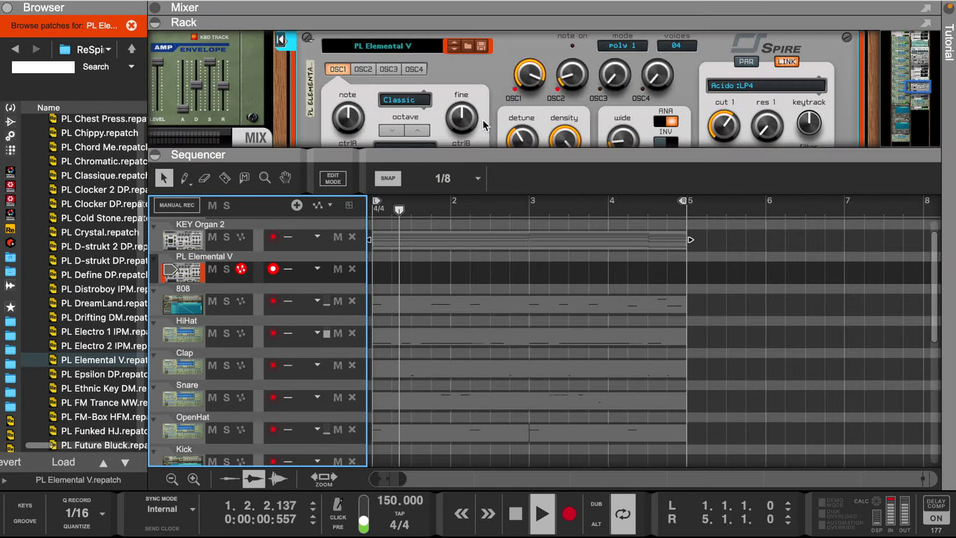
left_click_drag(482, 17, 518, 305)
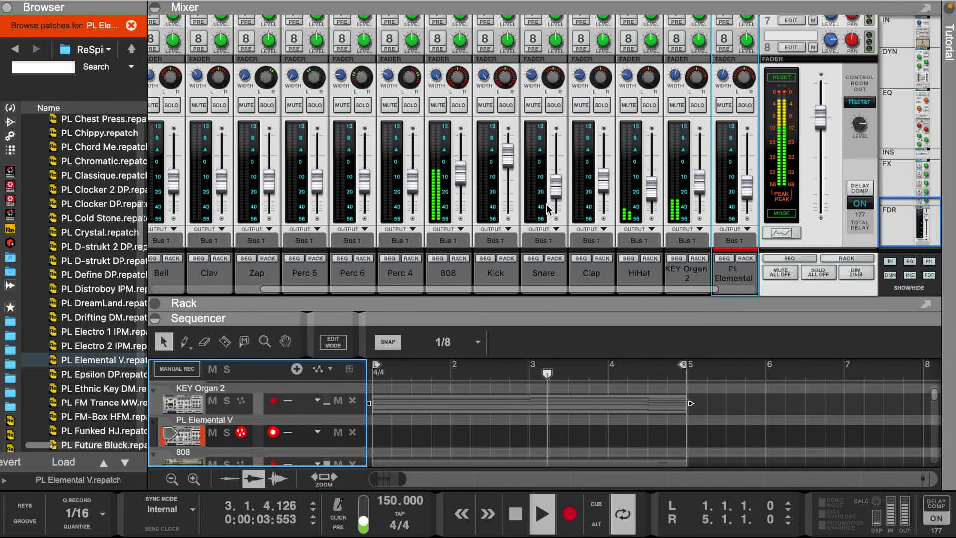
left_click_drag(544, 304, 519, 7)
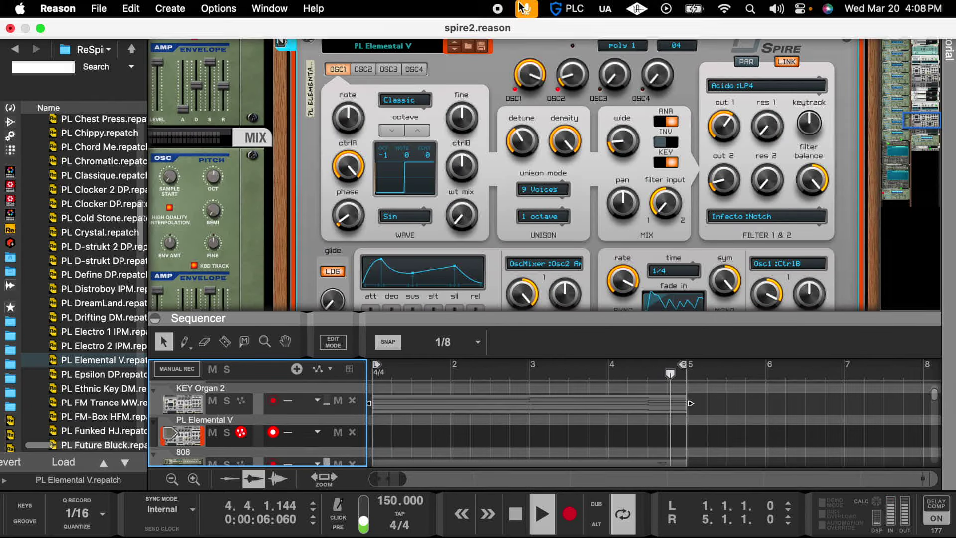
left_click(455, 49)
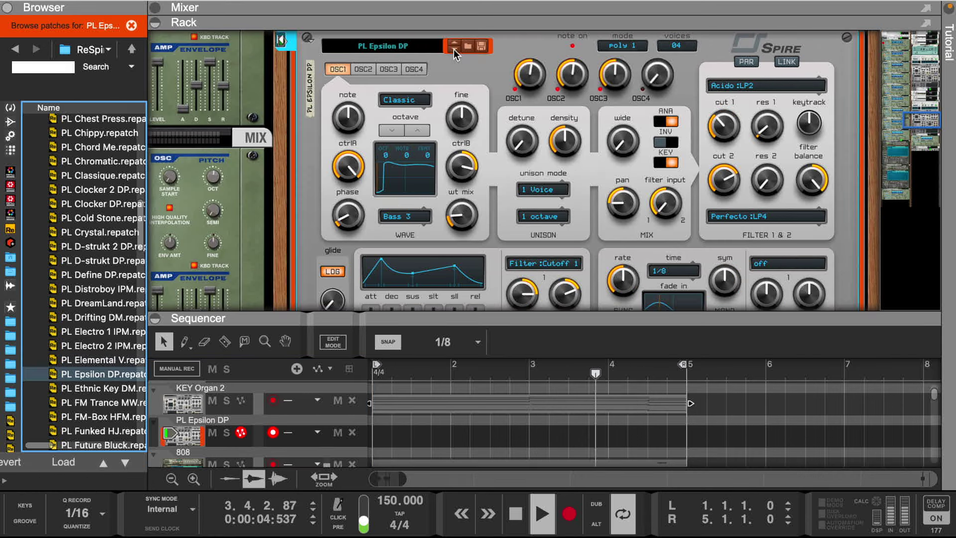
left_click(118, 163)
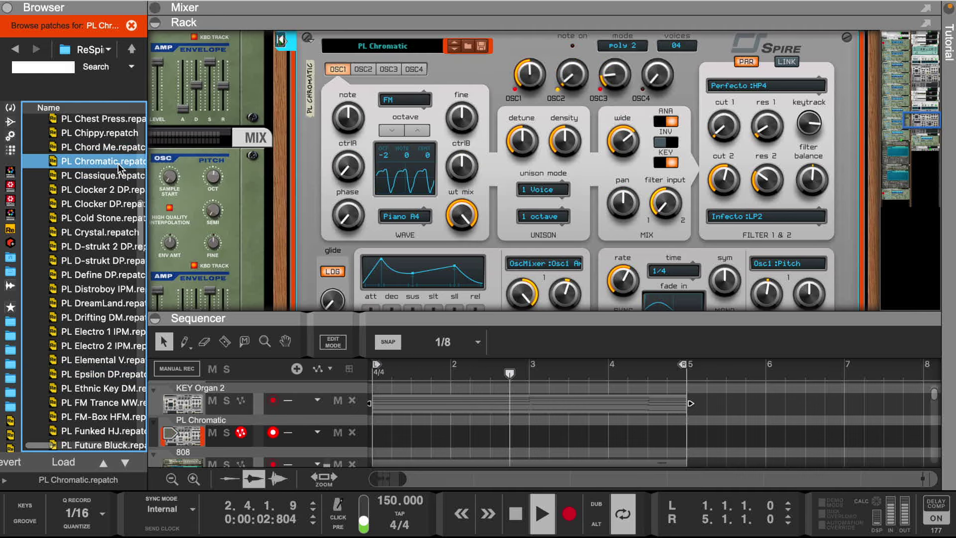
scroll(294, 171, "up", 3)
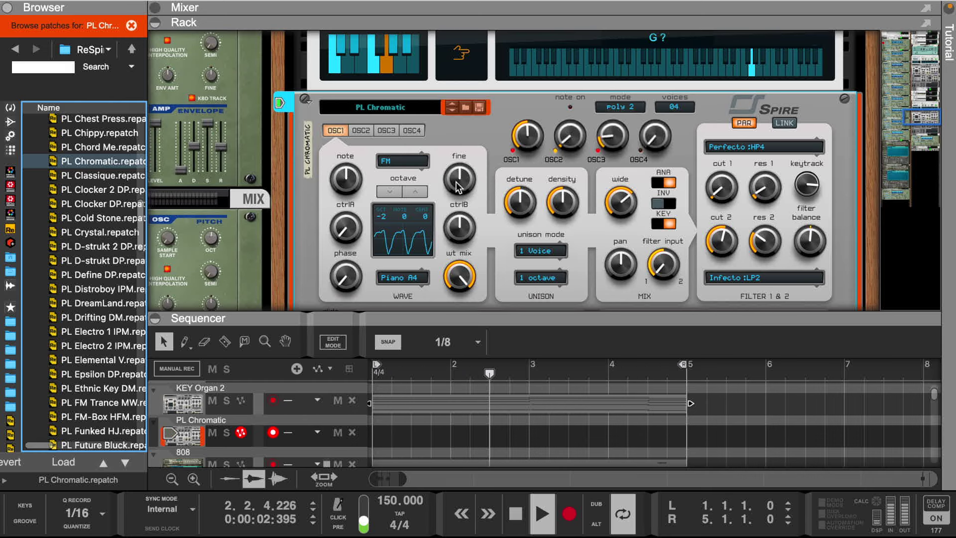
scroll(456, 183, "up", 5)
scroll(455, 183, "up", 1)
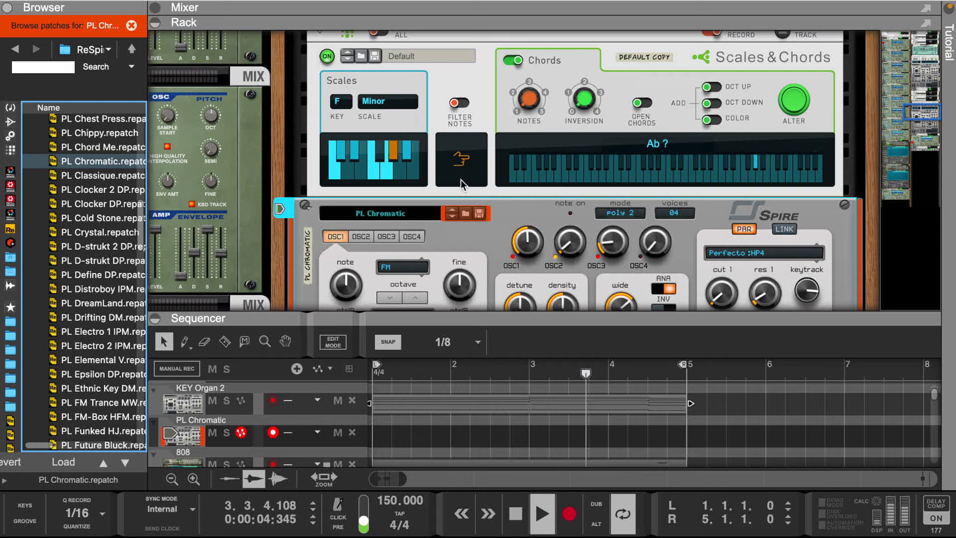
scroll(461, 179, "down", 10)
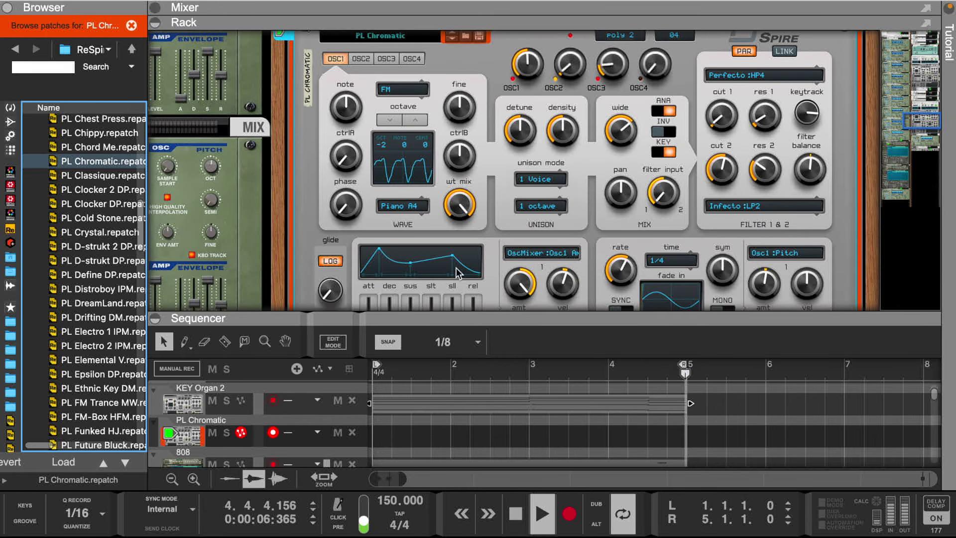
- Draw a four-bar clip on the PL Chromatic track, open it for editing, and record a melody into it
left_click_drag(386, 439, 679, 434)
double_click(681, 437)
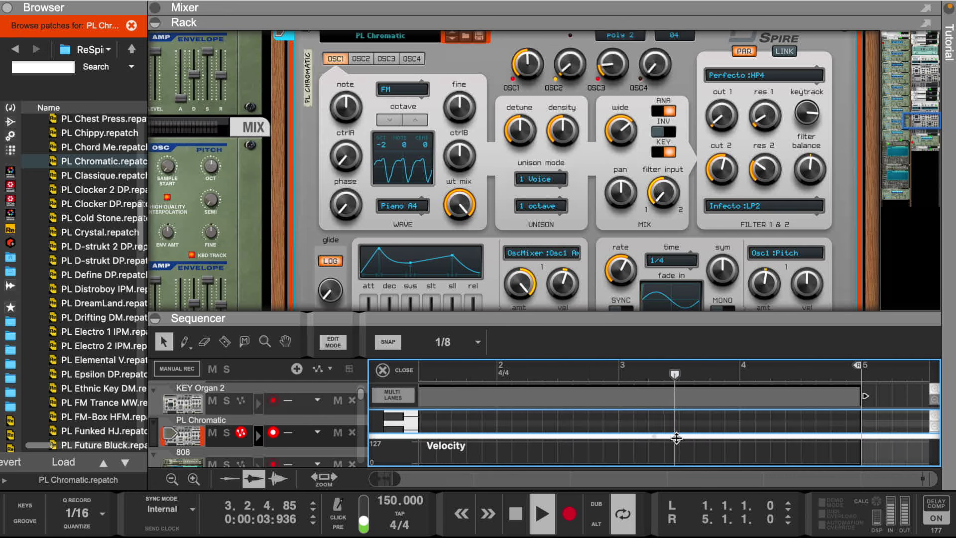
left_click_drag(597, 318, 564, 37)
left_click(569, 515)
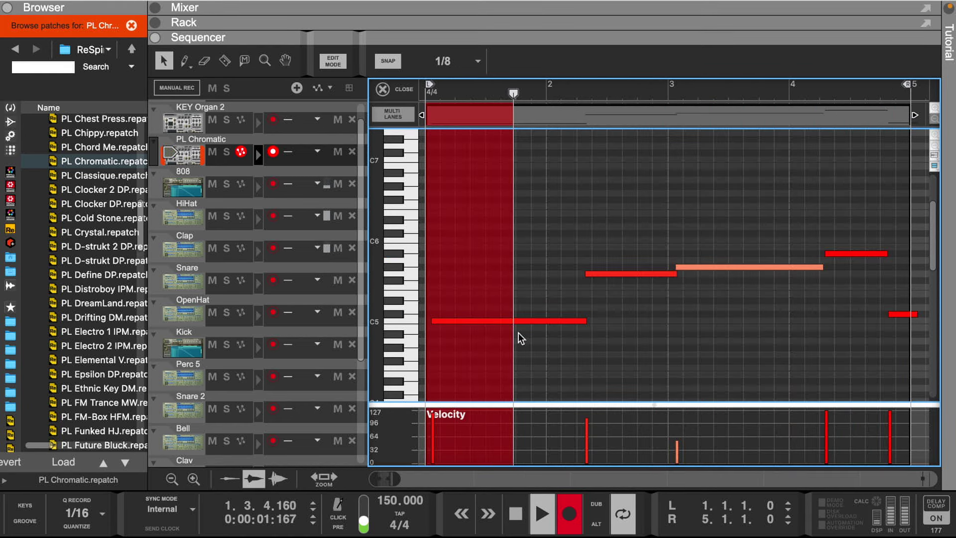
- Replace the recorded PL Chromatic notes with a new melody take and remove the stray short C5 note at its start
left_click_drag(515, 197, 887, 359)
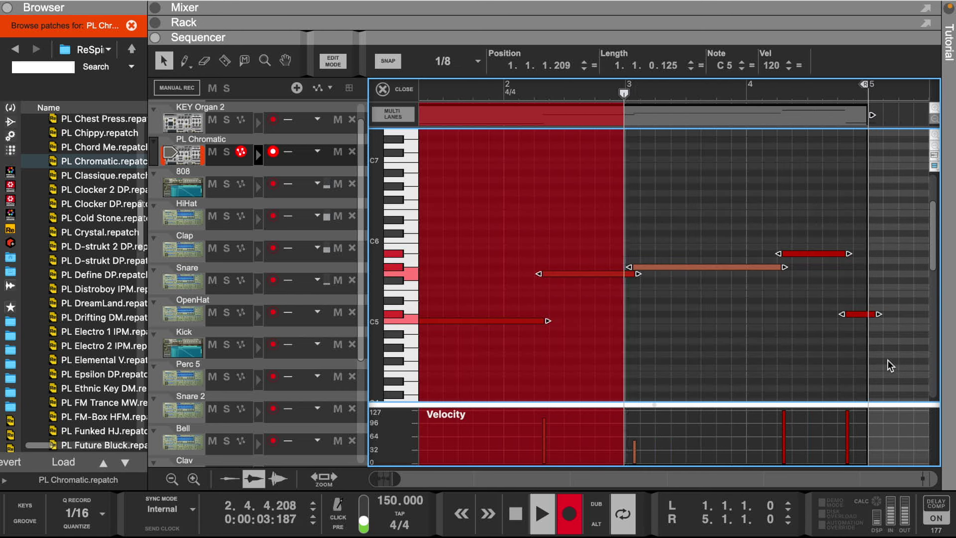
key("Delete")
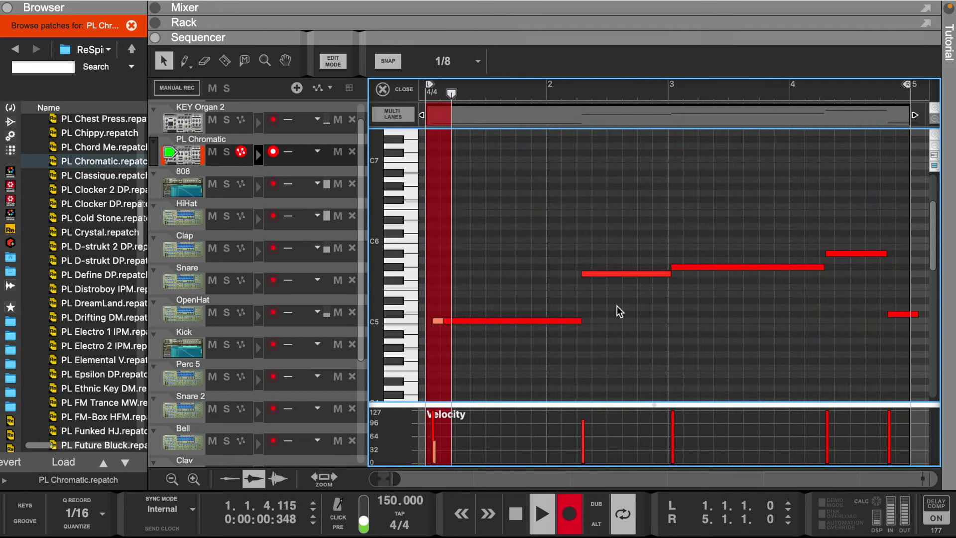
left_click(437, 321)
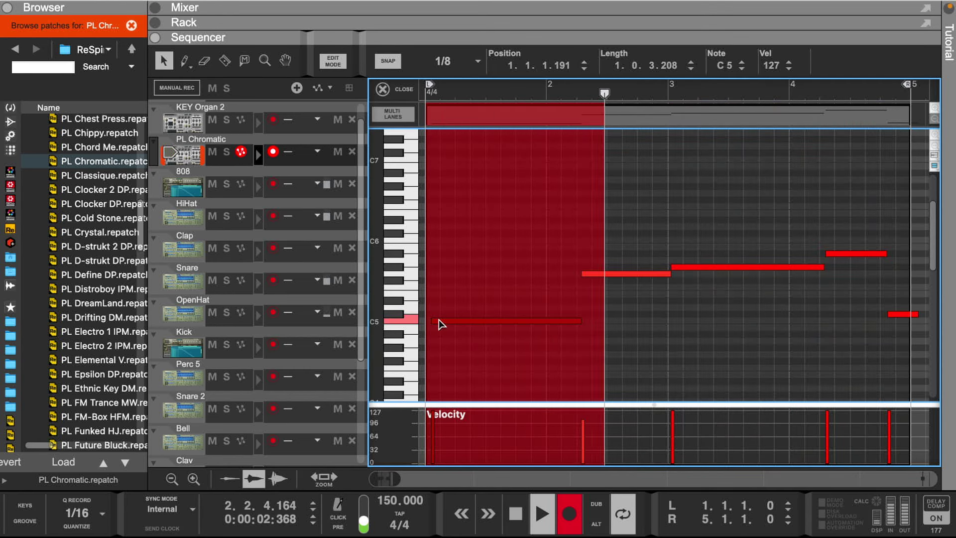
- Quantize the PL Chromatic clip and switch recording off
right_click(494, 113)
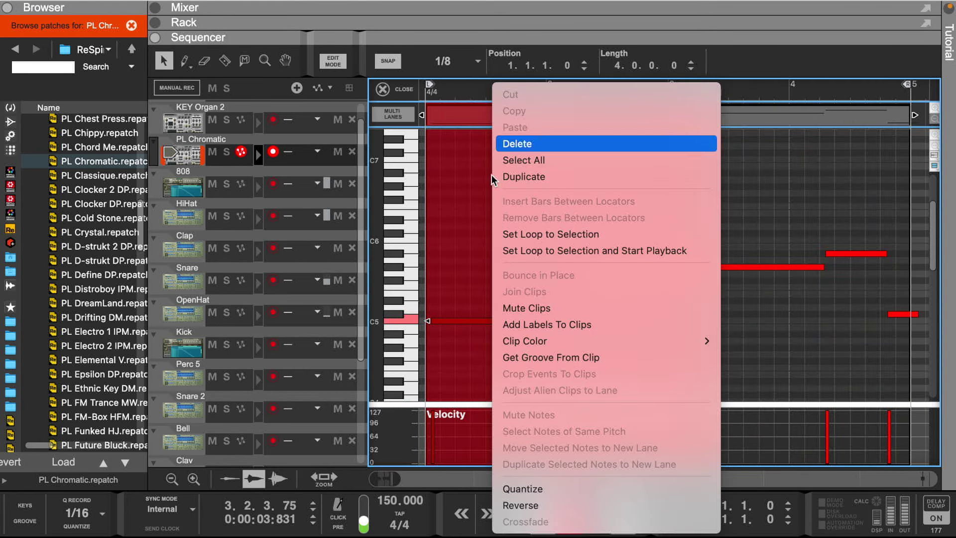
left_click(518, 487)
left_click(569, 513)
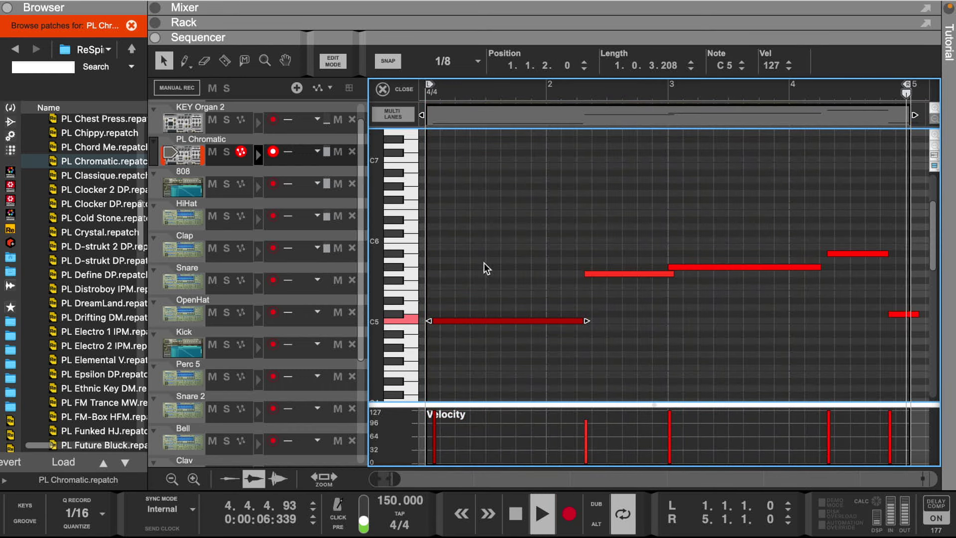
- Extend the starts of the first two and last two melody notes earlier, with the opening C5 beginning at 1.1.1.0
left_click(473, 227)
left_click_drag(472, 221, 585, 371)
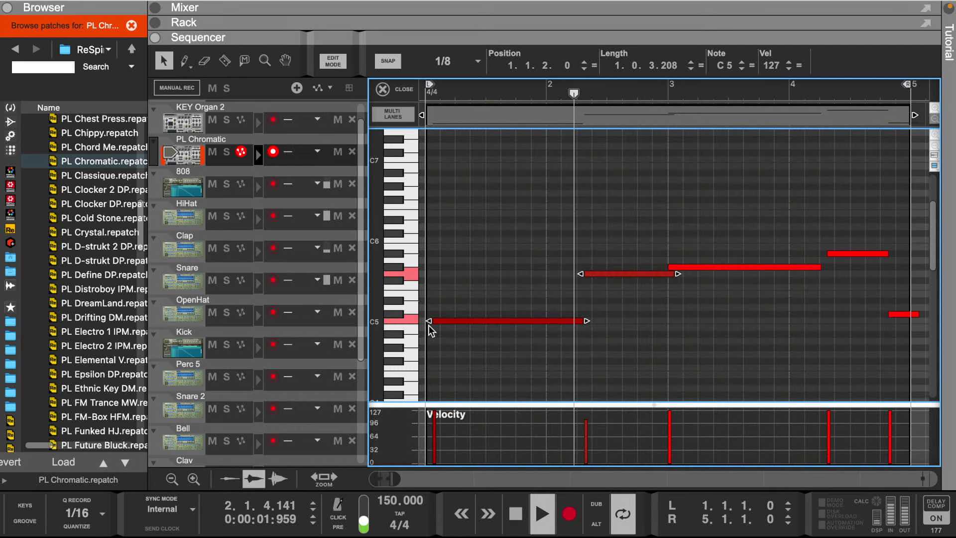
left_click_drag(431, 321, 409, 322)
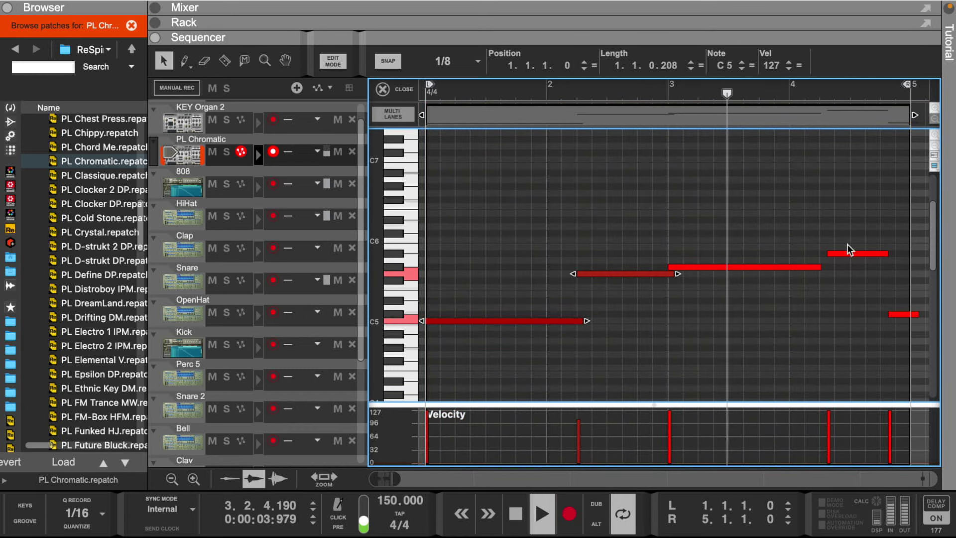
left_click_drag(844, 244, 903, 332)
left_click_drag(828, 259, 821, 260)
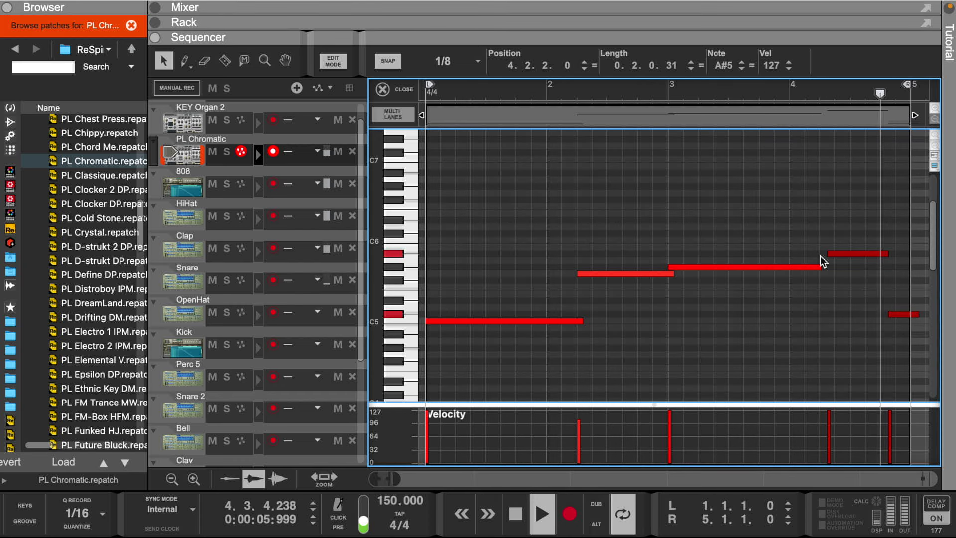
- Return to the arrangement and duplicate all the four-bar clips to bar 5
left_click(405, 88)
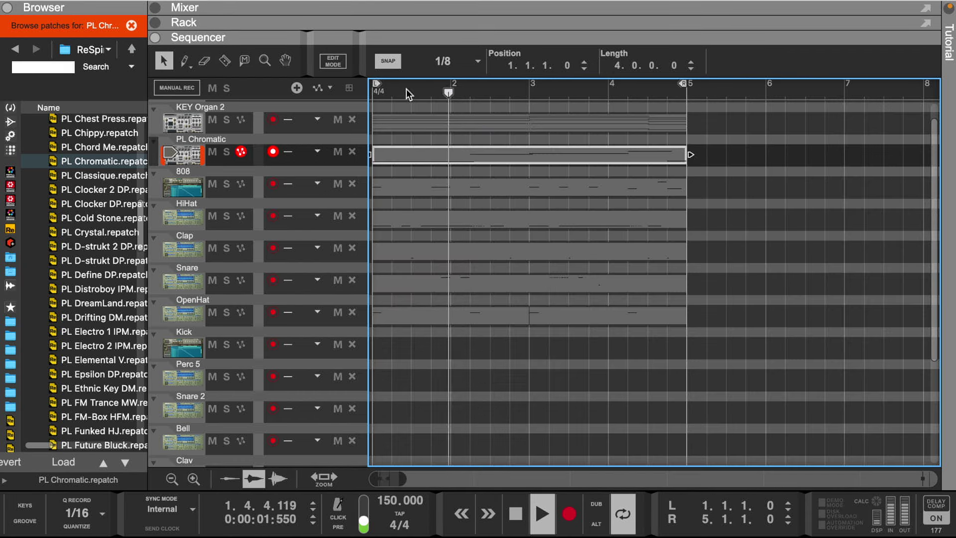
left_click_drag(716, 112, 299, 364)
key("super+d")
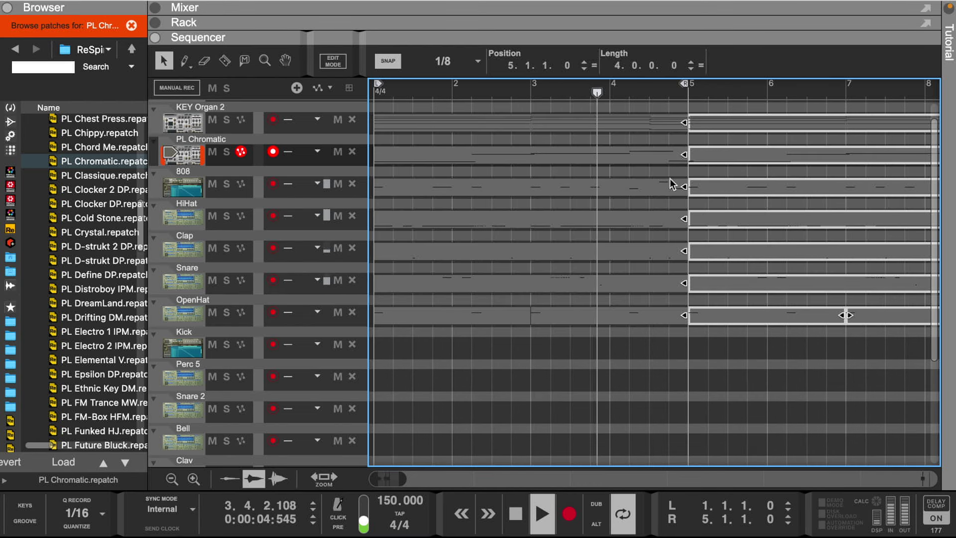
- Transpose all notes in the first PL Chromatic clip down one octave and close the clip
double_click(564, 155)
left_click_drag(456, 218, 853, 371)
key("shift+Down")
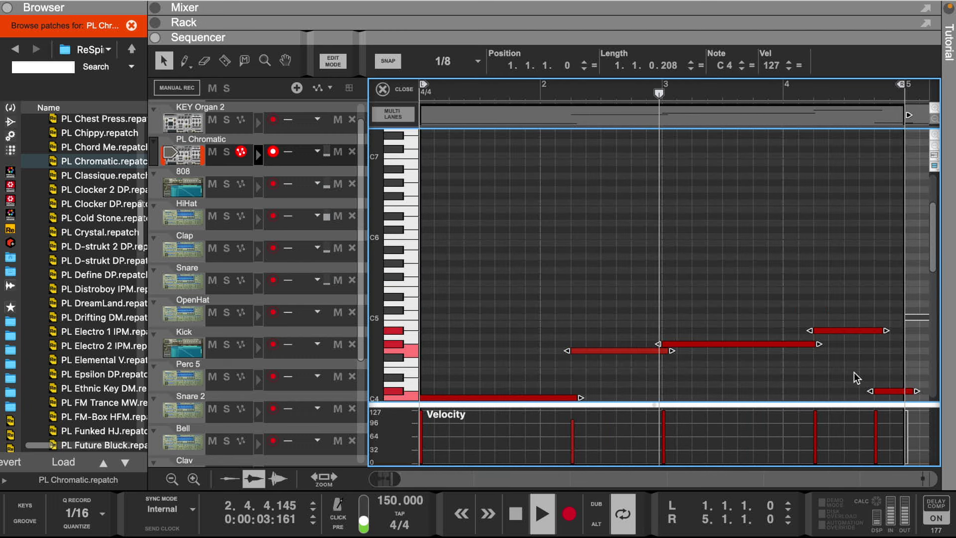
left_click(399, 91)
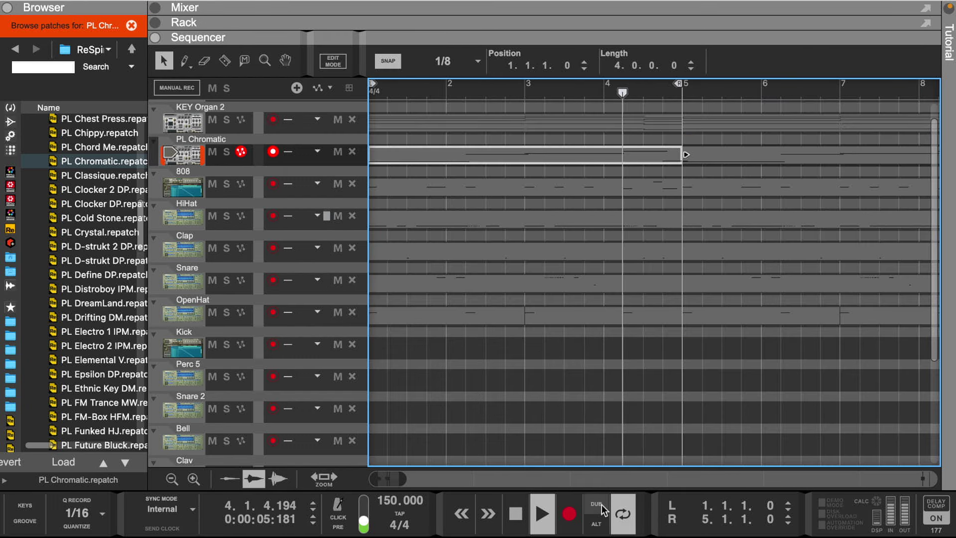
- Extend the loop's right locator to bar 9 and turn looping on, with all eight bars in view
left_click_drag(678, 84, 851, 135)
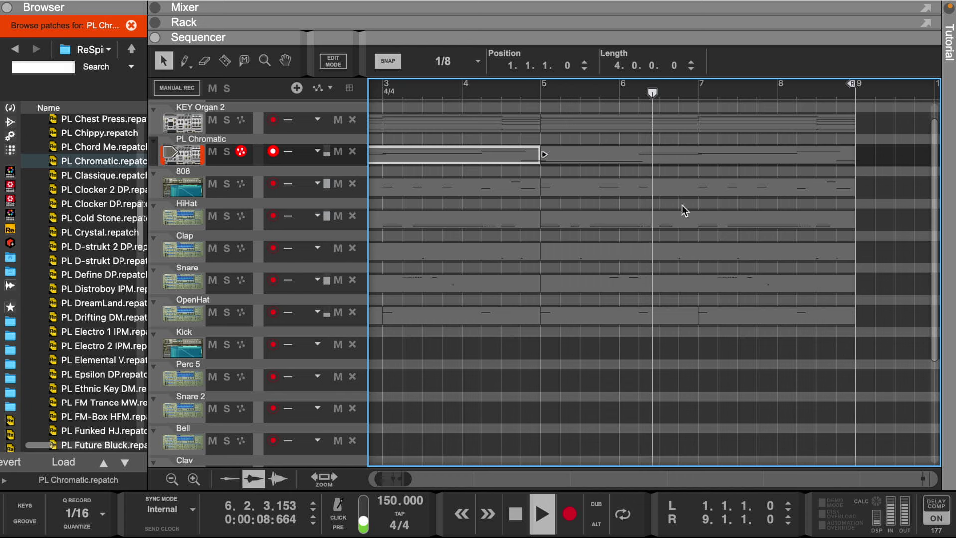
left_click(193, 479)
left_click(194, 478)
left_click(193, 479)
scroll(458, 184, "left", 5)
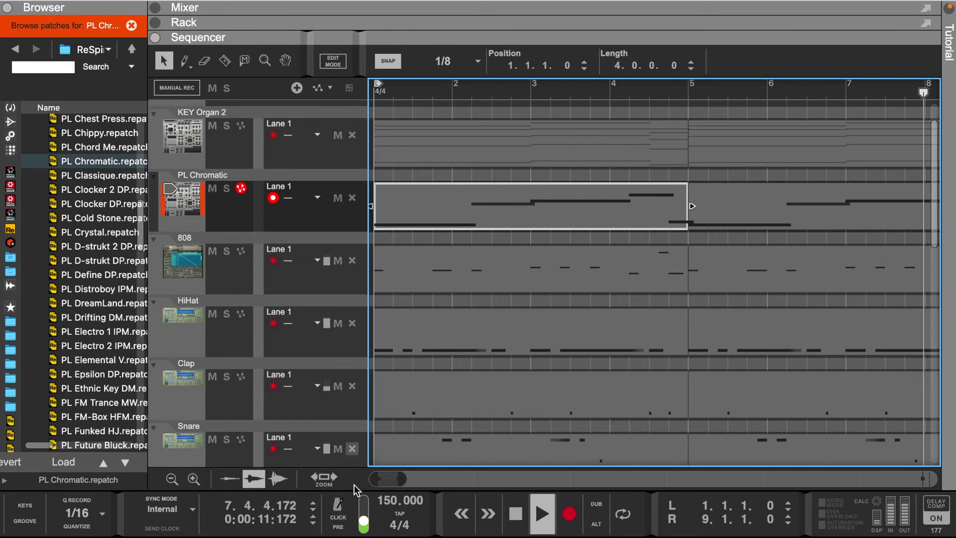
left_click_drag(400, 478, 421, 478)
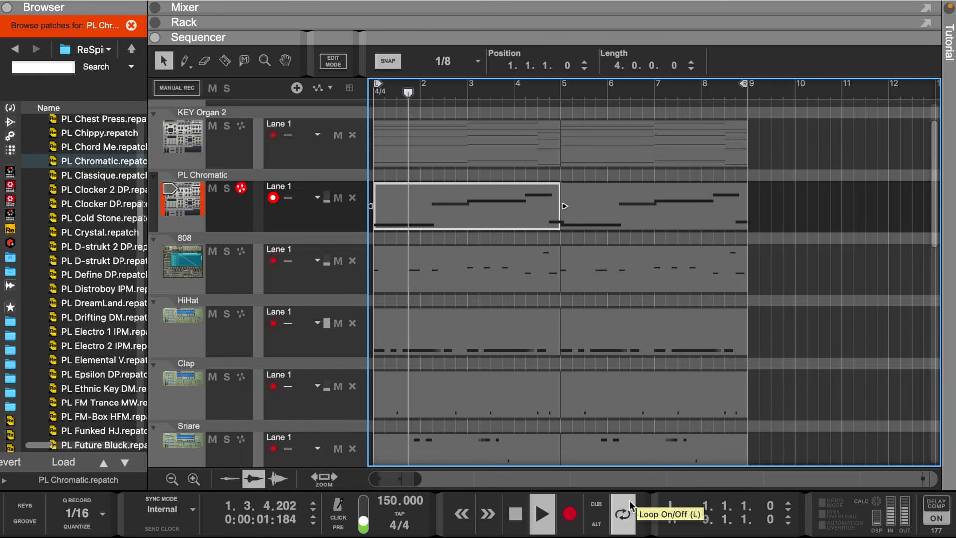
left_click(622, 513)
- Show the rack and set the PL Chromatic mix channel level to -17.85 dB
left_click_drag(619, 33, 621, 222)
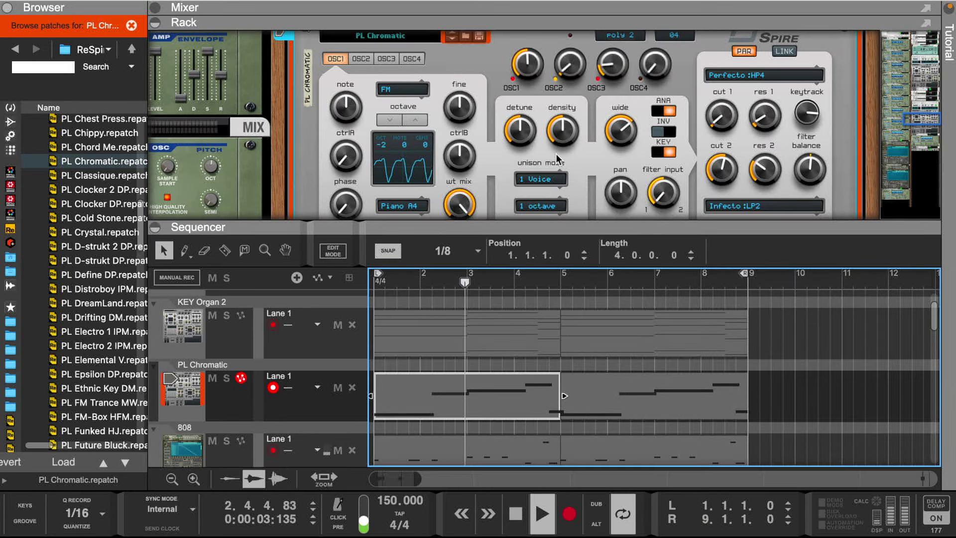
scroll(556, 158, "up", 6)
scroll(557, 156, "up", 6)
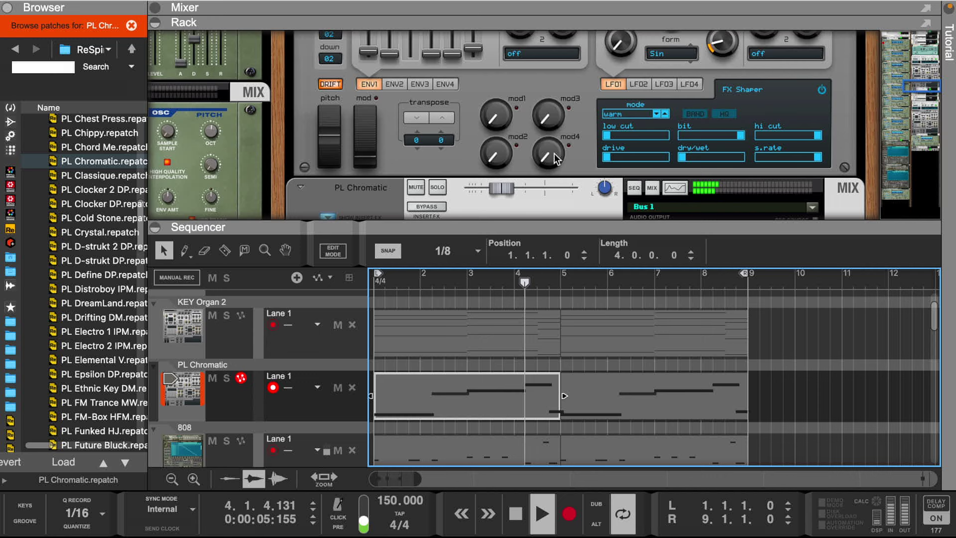
left_click_drag(509, 190, 510, 189)
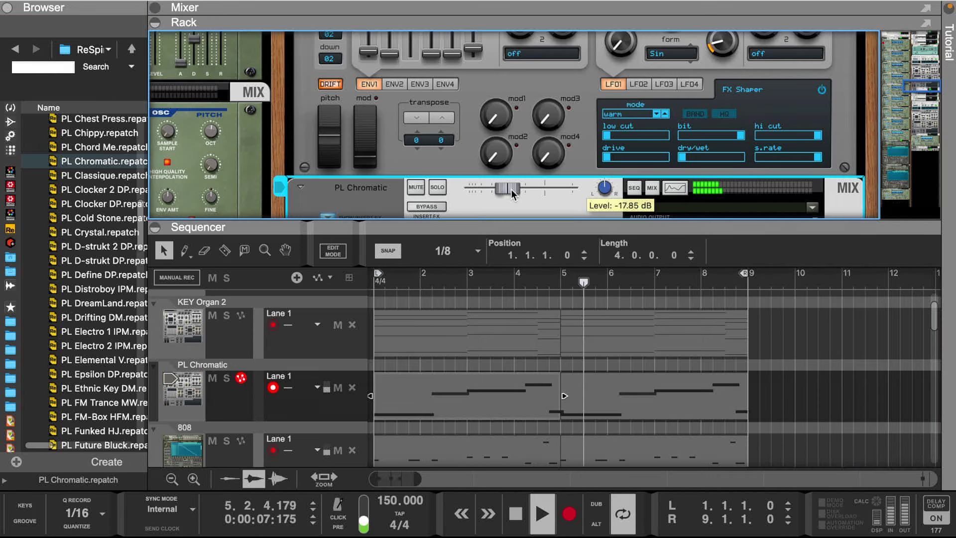
- Enable the Portal insert effect on PL Chromatic and open its grain controls
scroll(351, 160, "down", 3)
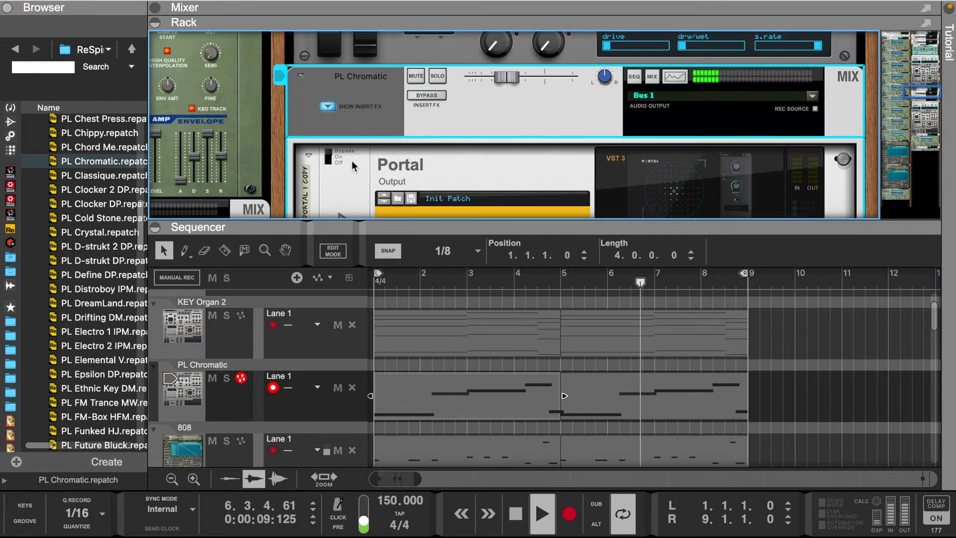
scroll(349, 133, "down", 3)
left_click(329, 68)
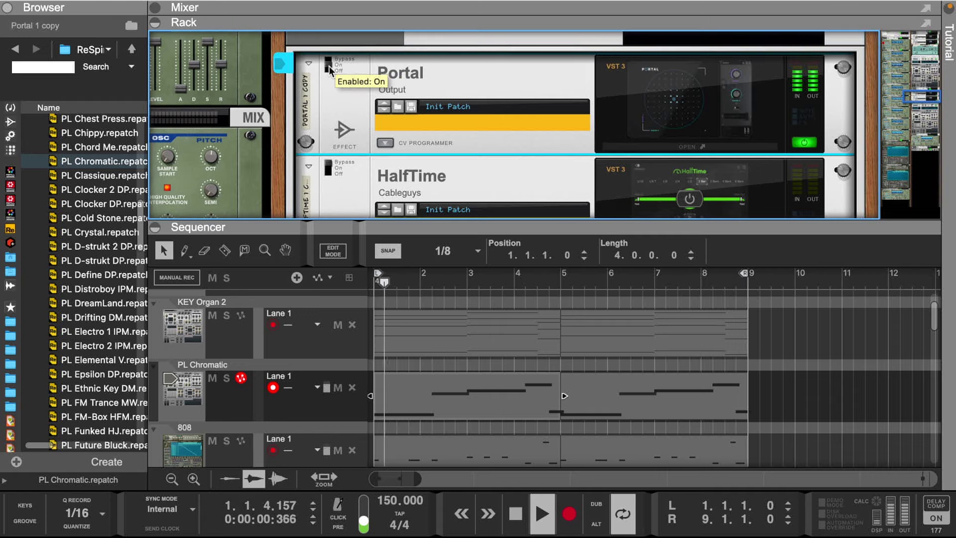
left_click(668, 100)
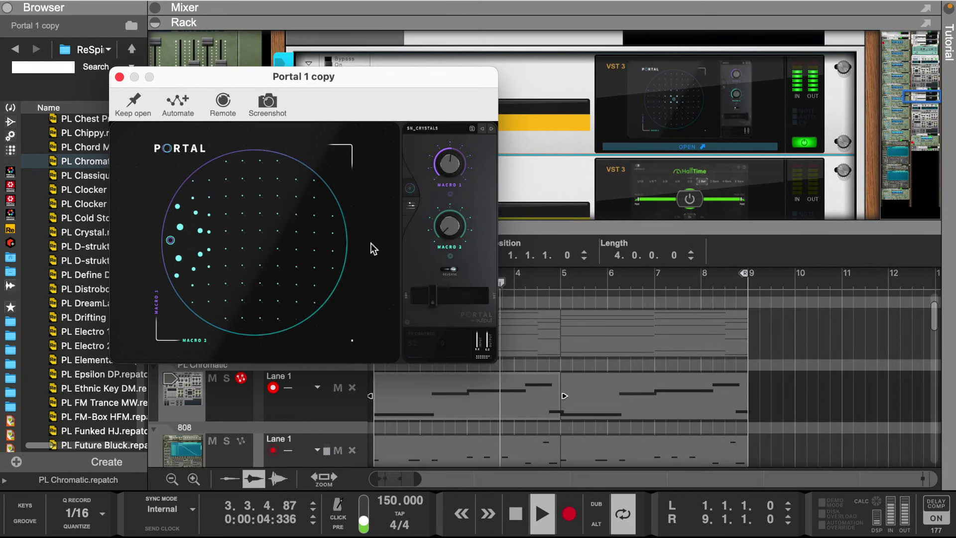
left_click(409, 205)
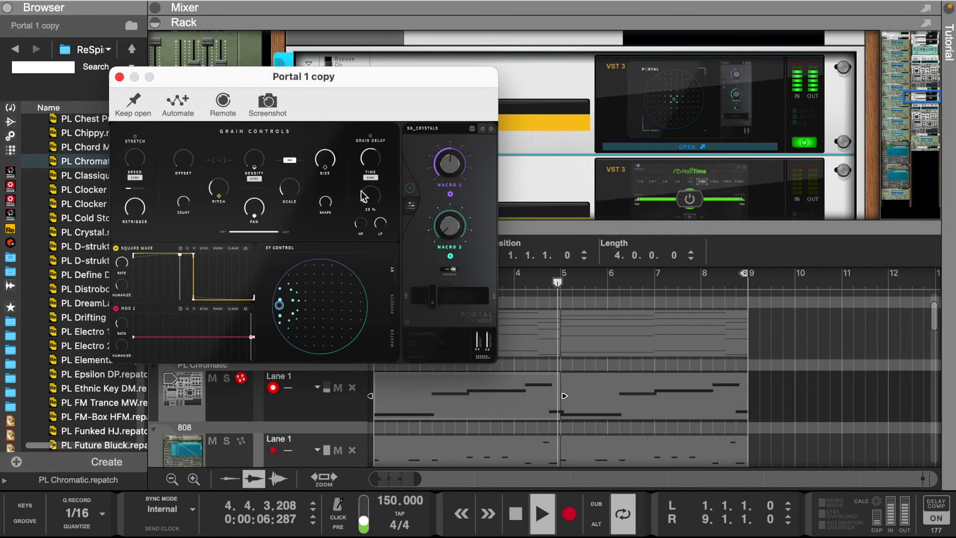
- Compare Portal's SN_1 preset with SN_CRYSTALS and load SN_CRYSTALS
left_click(422, 129)
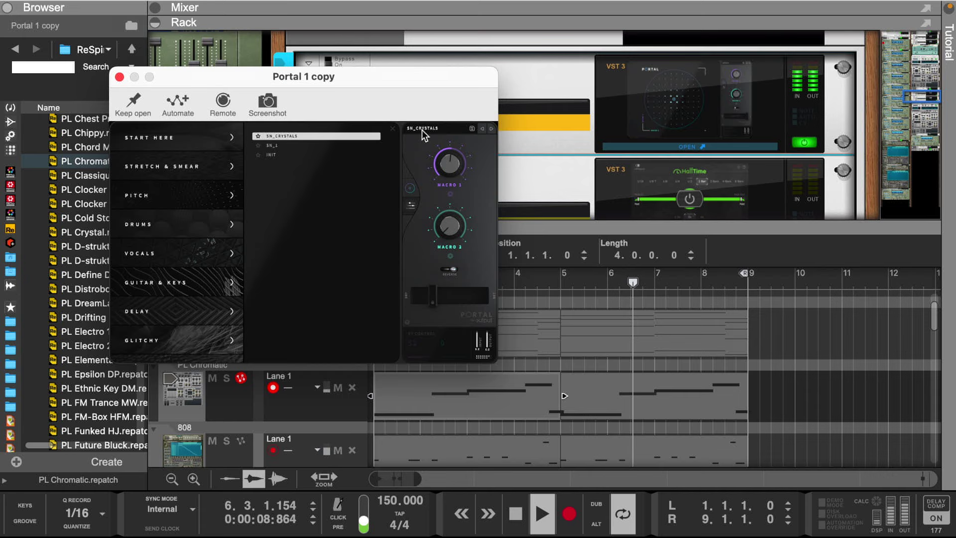
left_click(271, 146)
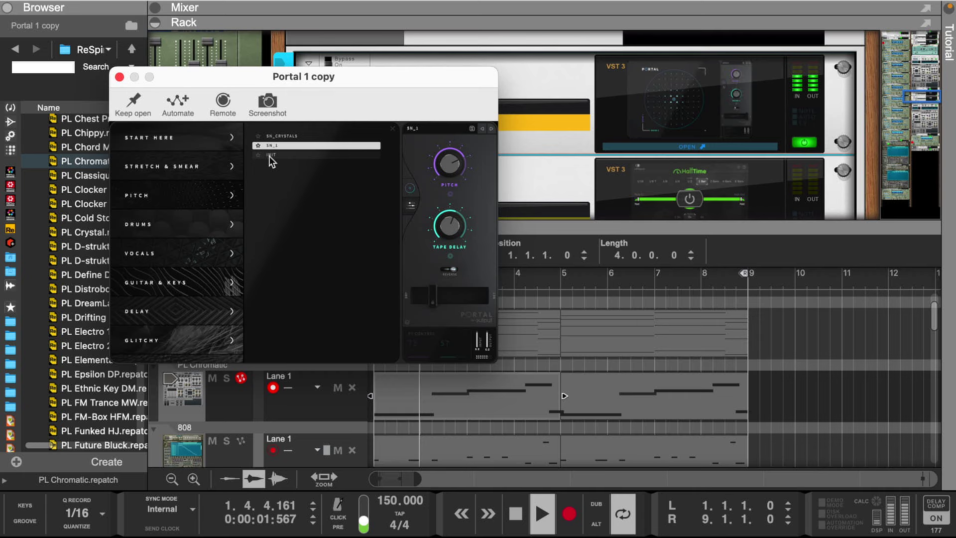
left_click(282, 137)
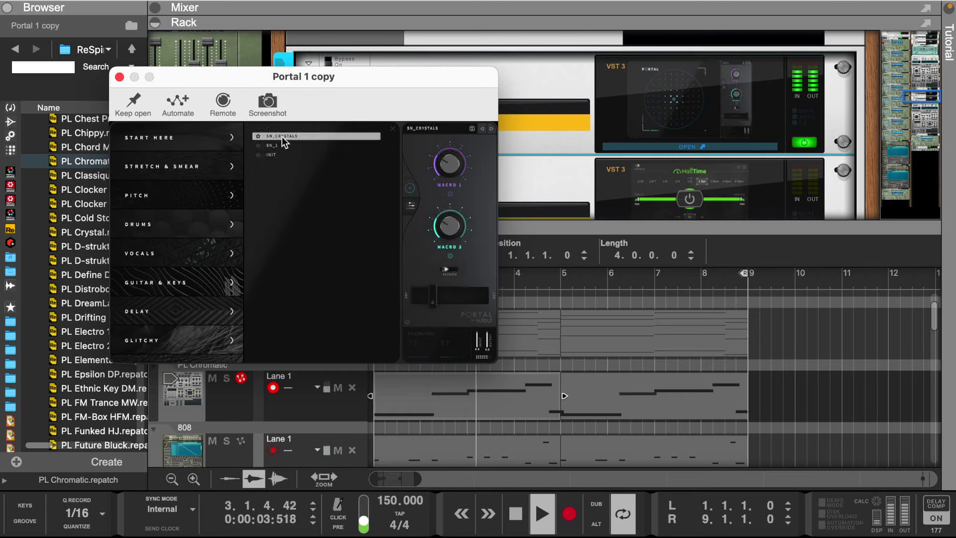
- Raise Portal's dry/wet mix slightly and reset the square-wave modulator's rate
left_click_drag(433, 303, 440, 303)
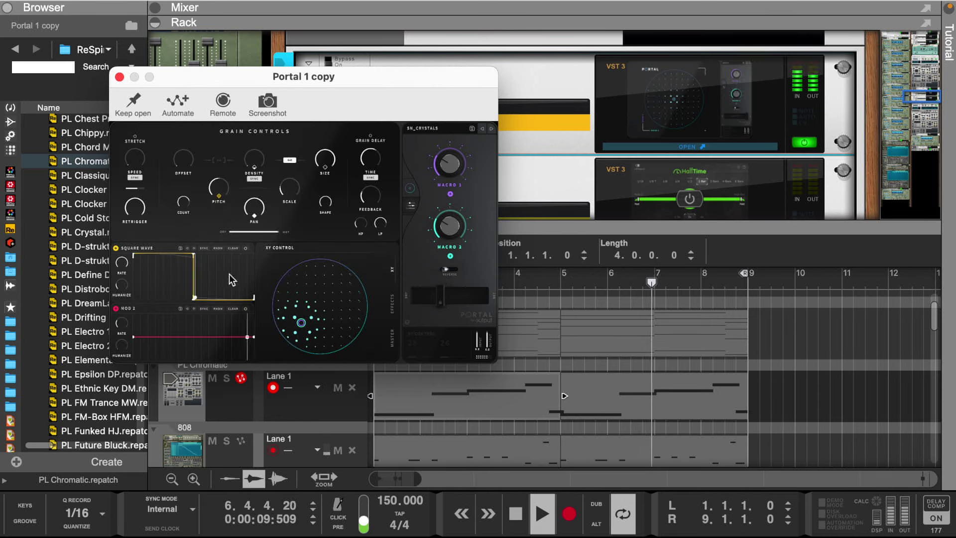
right_click(125, 264)
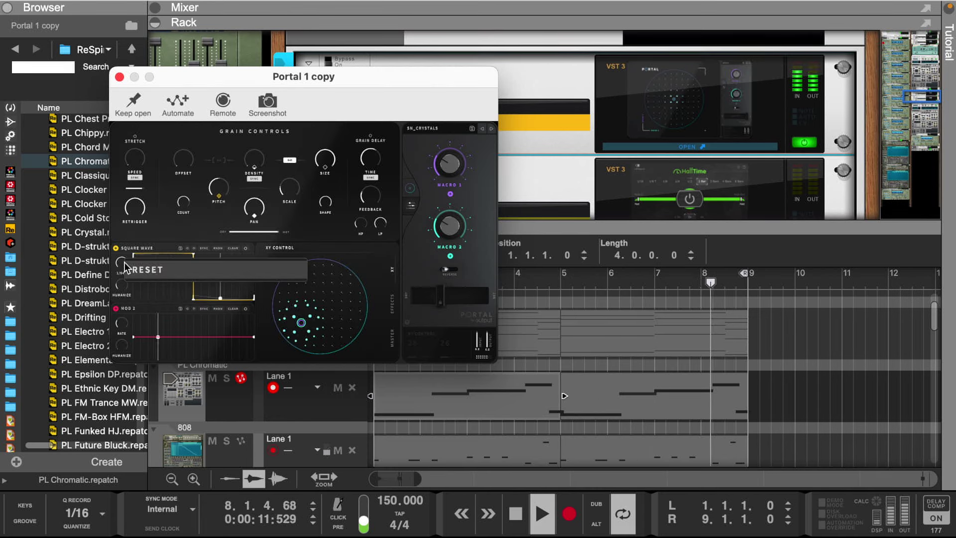
left_click(126, 269)
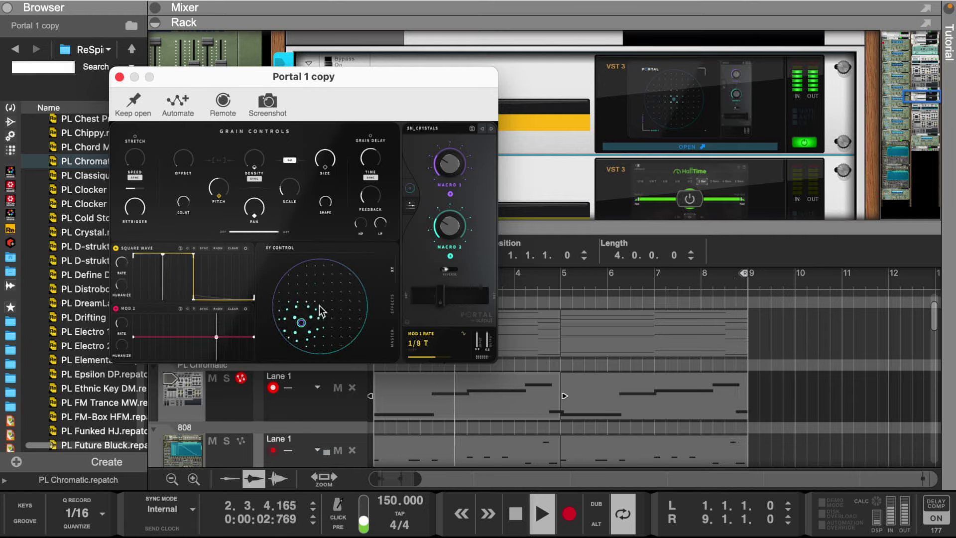
- Set Portal's XY control to 60 and 49 and its dry/wet mix to 33, and close the plugin window
left_click_drag(305, 325, 322, 301)
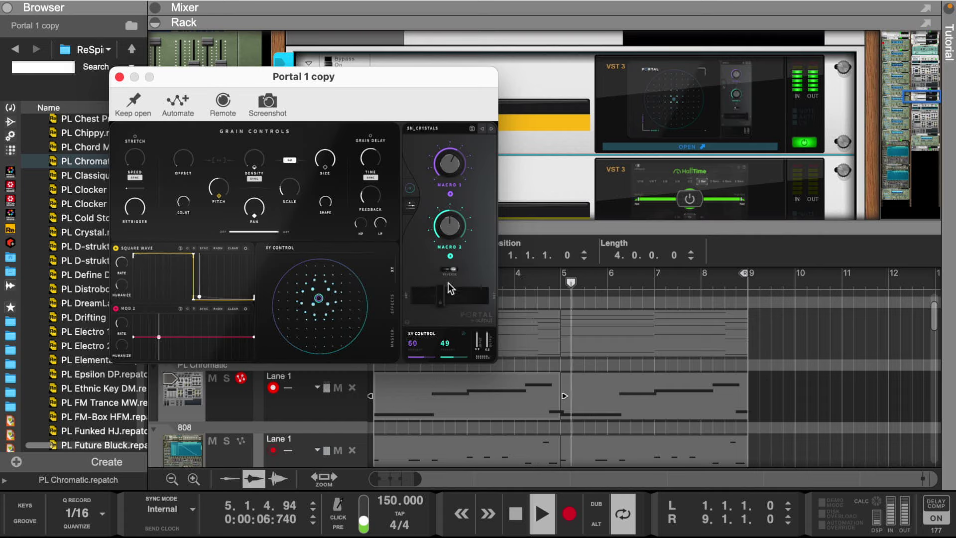
left_click_drag(440, 293, 438, 294)
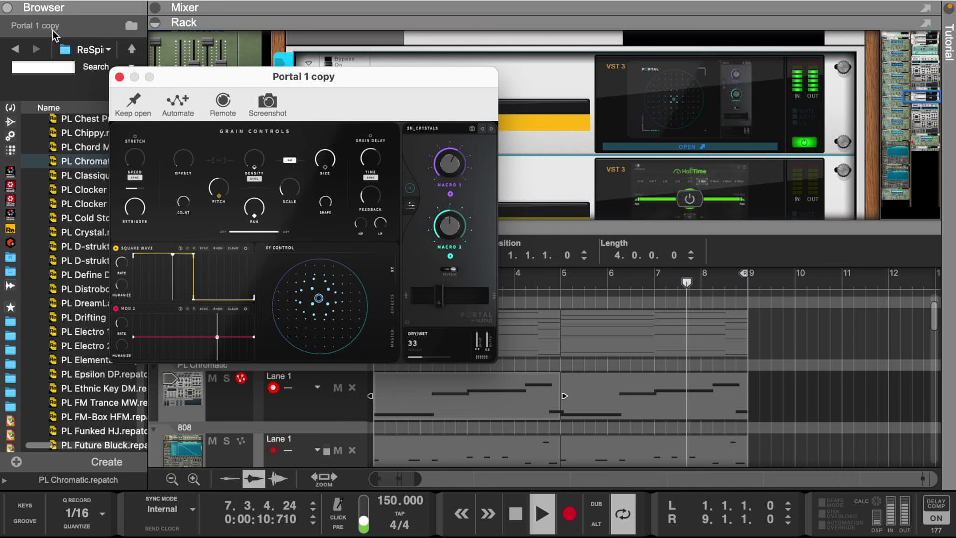
left_click(119, 77)
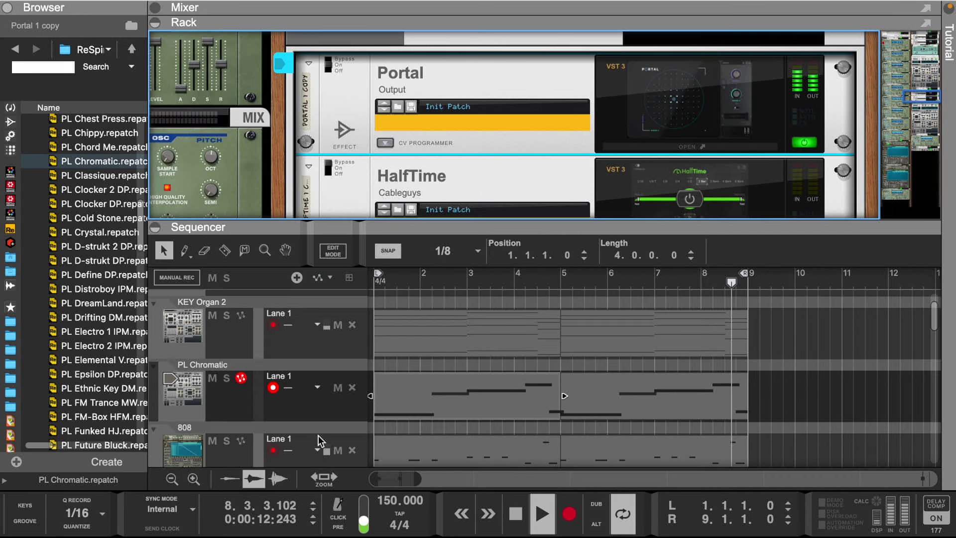
- Solo the KEY Organ 2 and PL Chromatic tracks and bring the PL Chromatic synth up in the rack
left_click(226, 381)
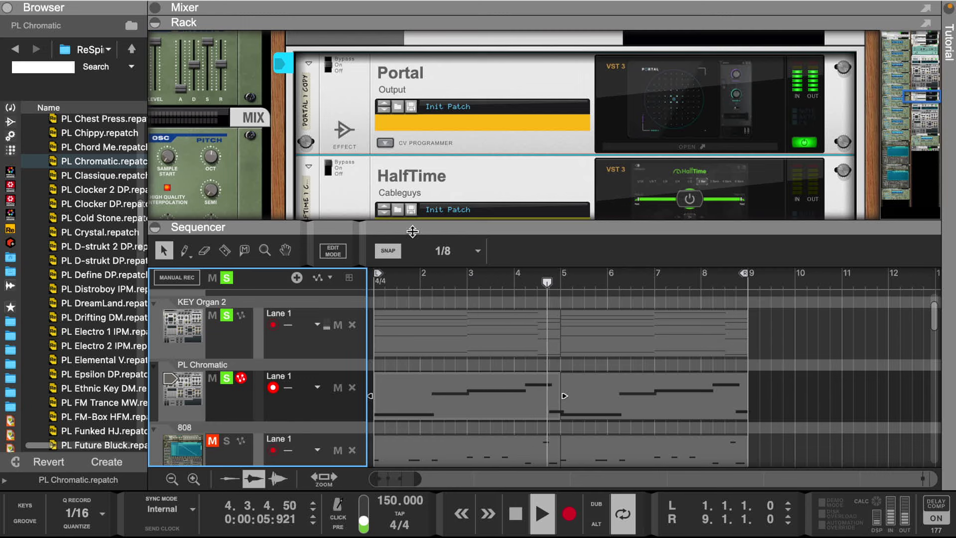
left_click_drag(413, 231, 393, 127)
left_click(240, 291)
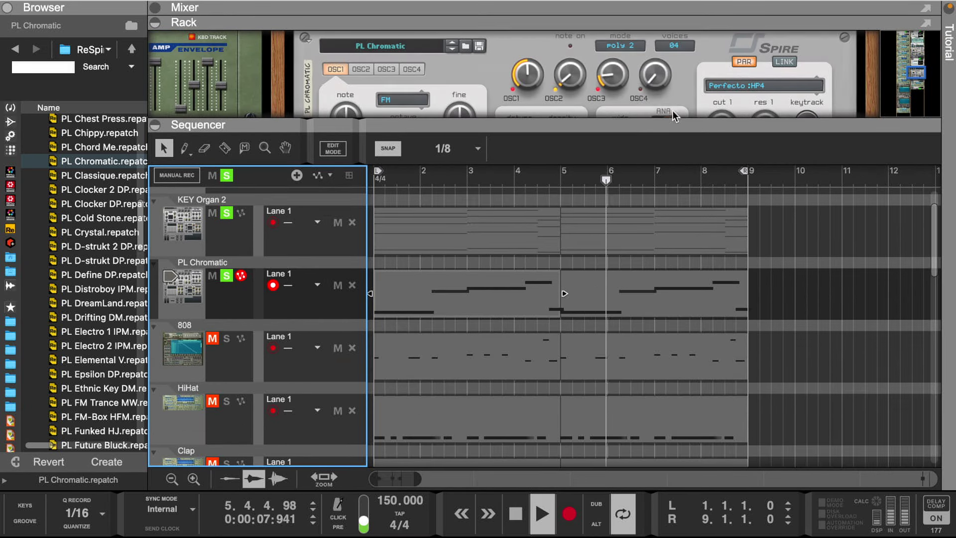
- Enlarge the rack and open the HalfTime insert effect on PL Chromatic
left_click_drag(667, 125, 684, 321)
scroll(699, 188, "up", 10)
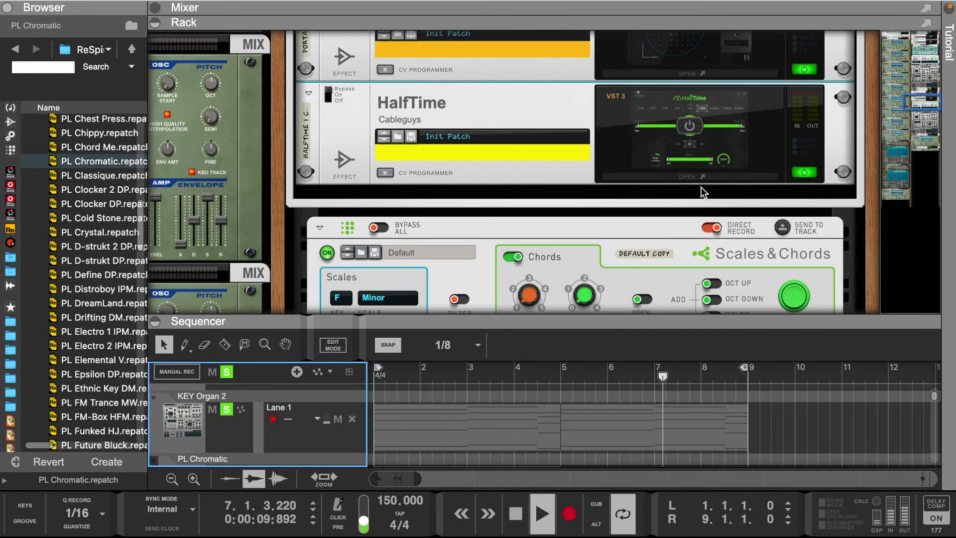
scroll(700, 186, "up", 3)
left_click(670, 239)
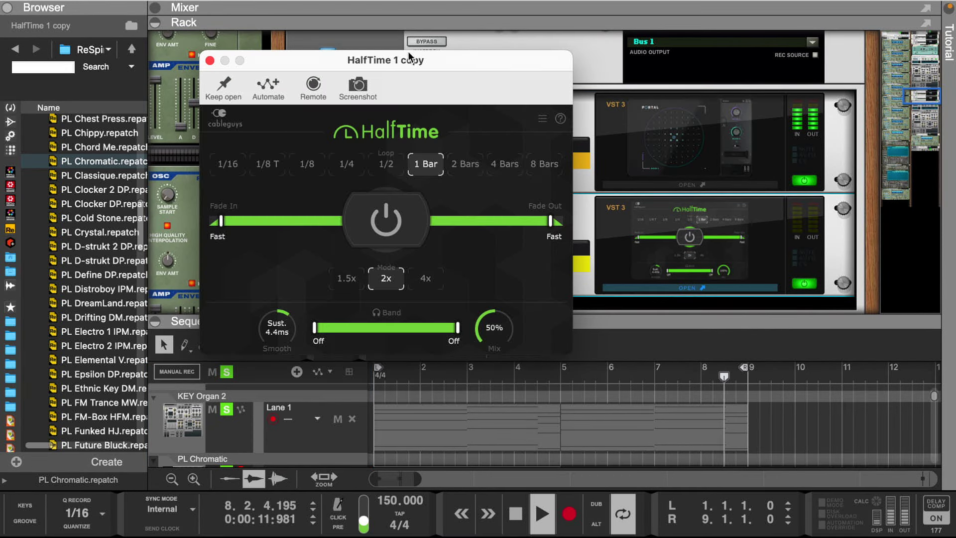
- Switch on the HalfTime effect on PL Chromatic and set its mix to 100%
left_click_drag(409, 56, 762, 66)
right_click(326, 208)
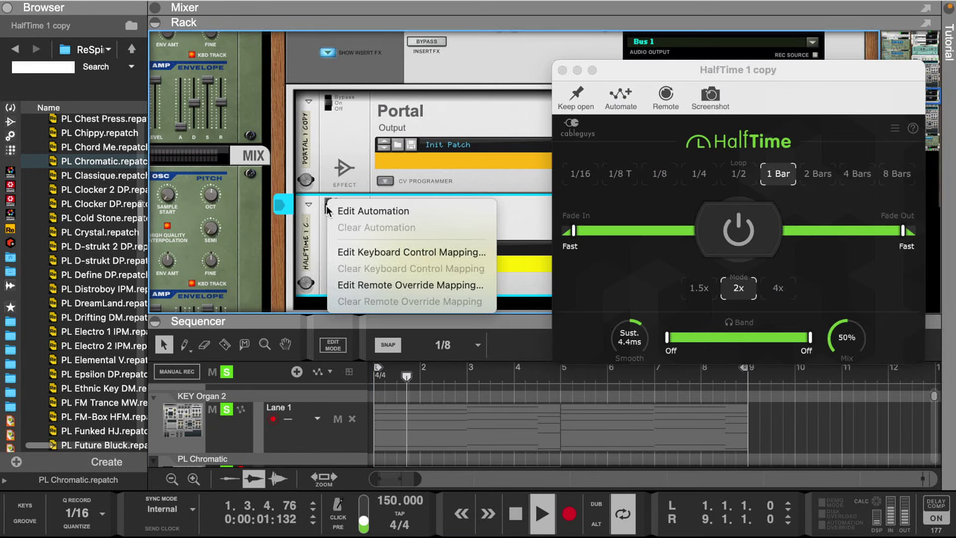
left_click(327, 206)
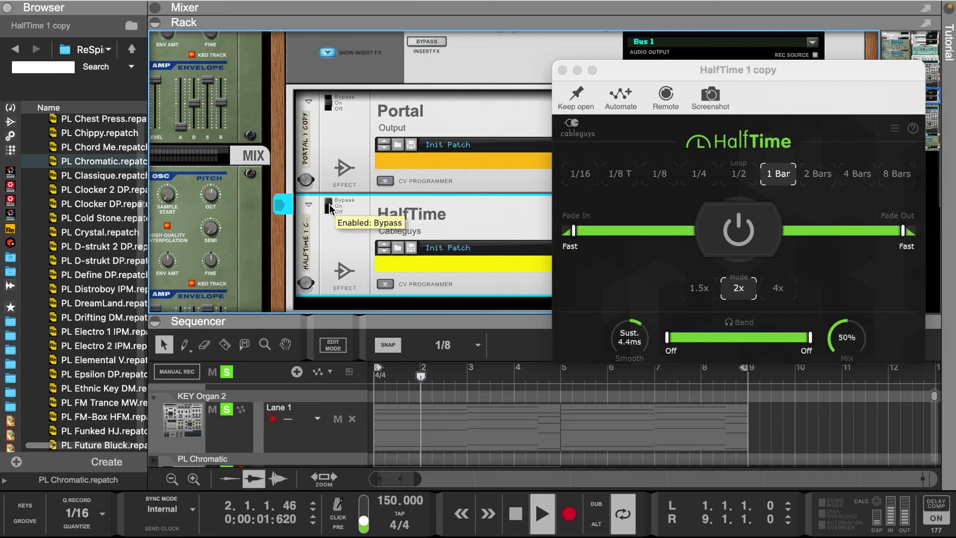
left_click(737, 229)
left_click_drag(846, 338, 846, 298)
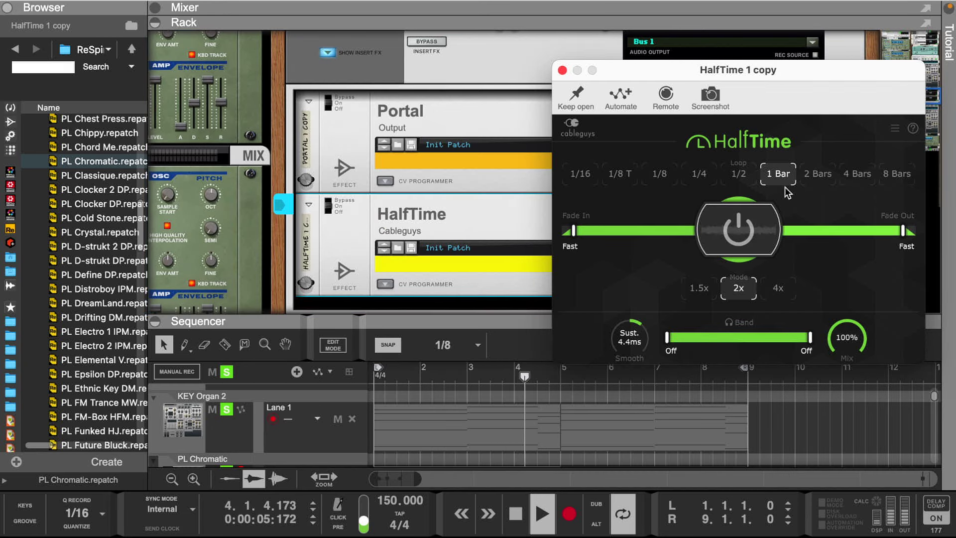
- Raise the PL Chromatic mix channel's level to -11.95 dB
left_click_drag(784, 78, 289, 149)
scroll(532, 117, "up", 4)
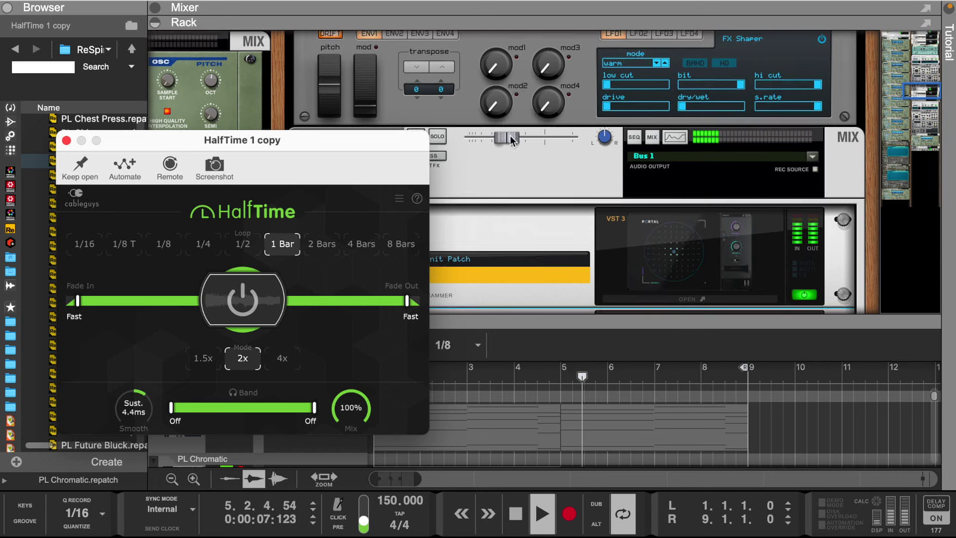
left_click_drag(508, 137, 517, 138)
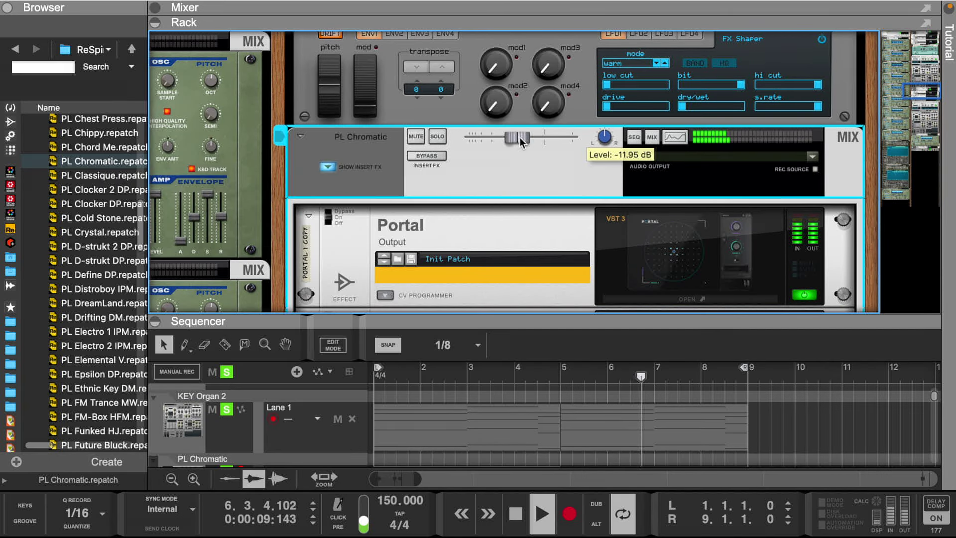
- Set HalfTime's loop length to 1/2 and close the plugin window
scroll(670, 227, "down", 4)
left_click(688, 236)
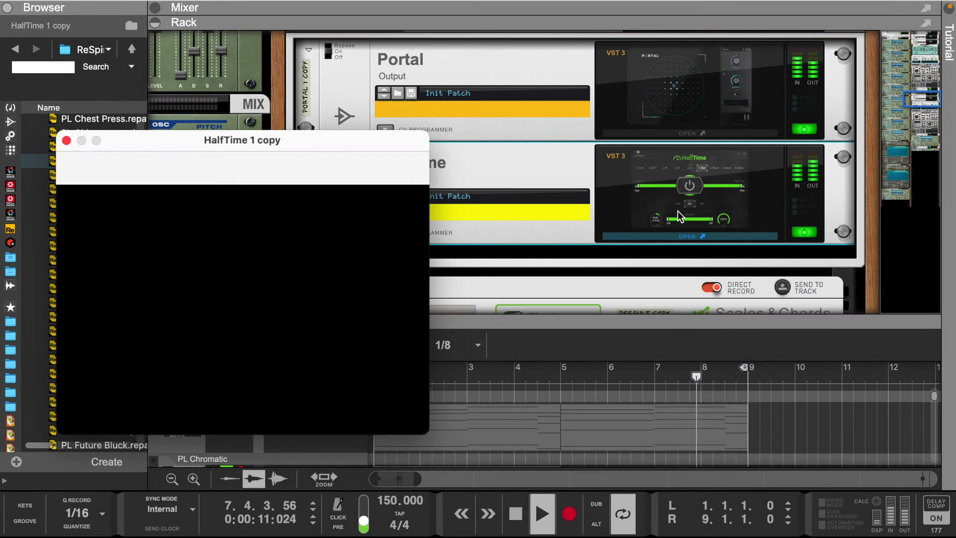
left_click_drag(338, 147, 371, 61)
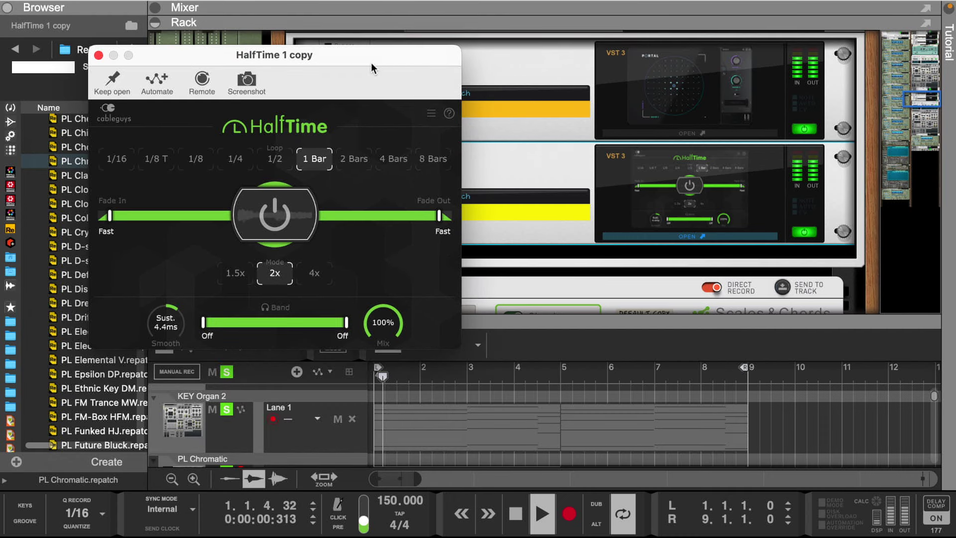
left_click(277, 159)
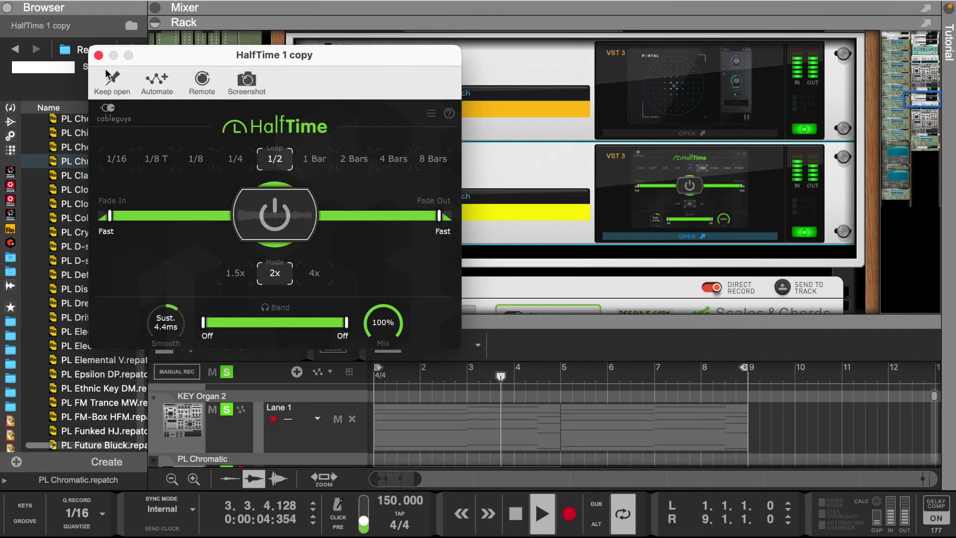
left_click(99, 55)
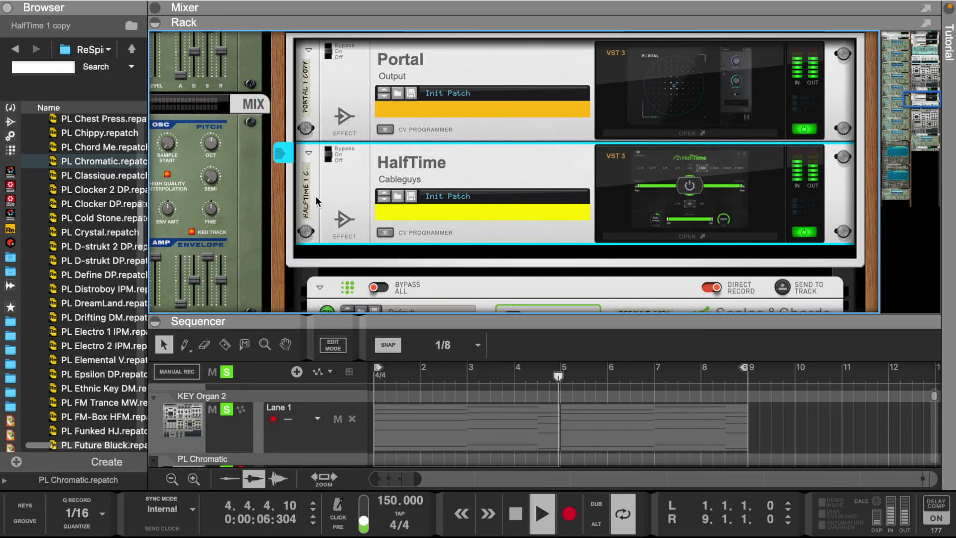
- Switch off the HalfTime effect on PL Chromatic and clear all track solos
left_click(689, 188)
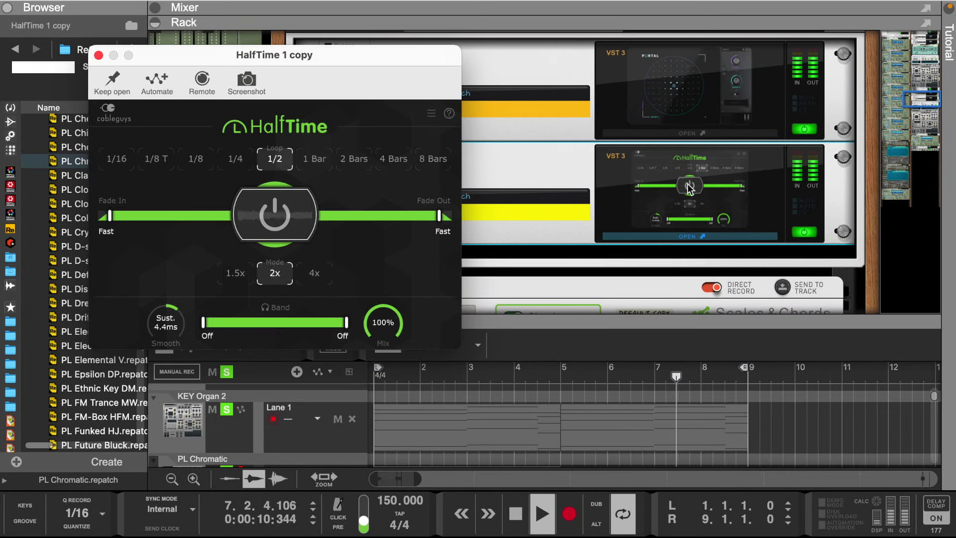
left_click(274, 214)
left_click(99, 55)
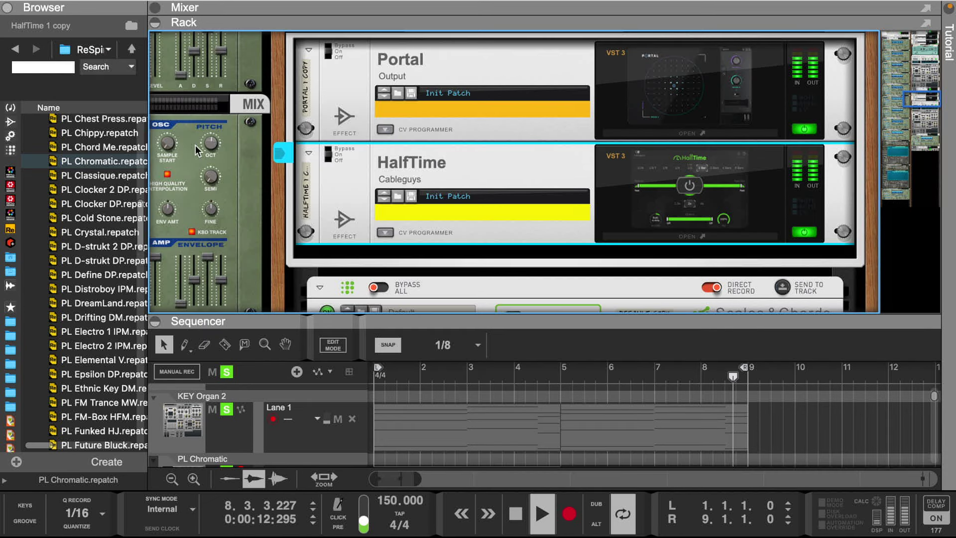
left_click(226, 373)
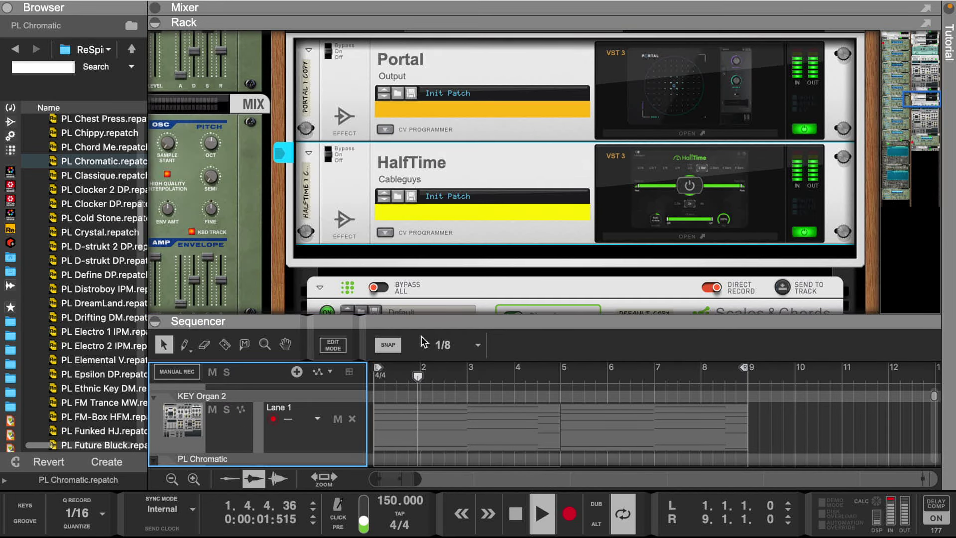
- Enlarge the sequencer and create an empty clip on the Kick track, starting at 1.1.3 with length 5.2.2
left_click_drag(432, 322, 389, 141)
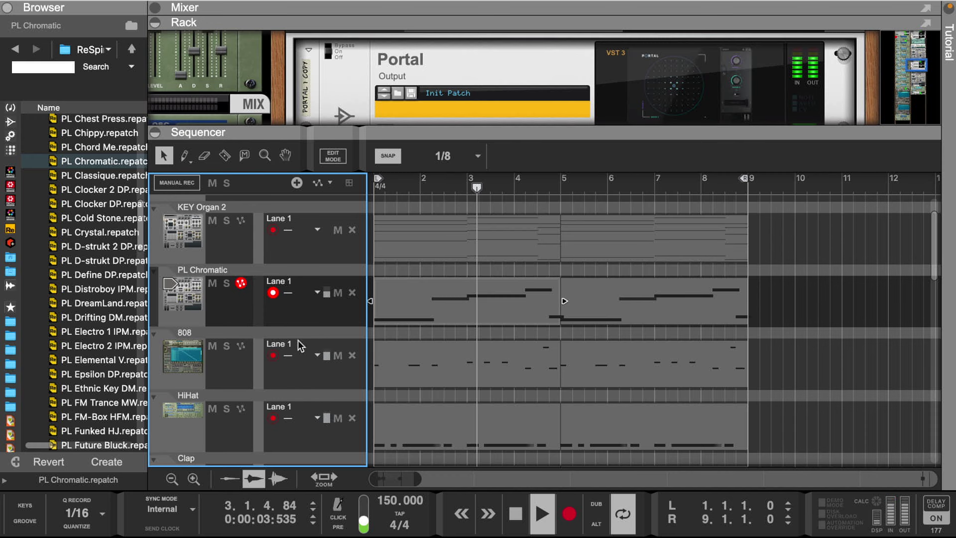
scroll(299, 344, "down", 10)
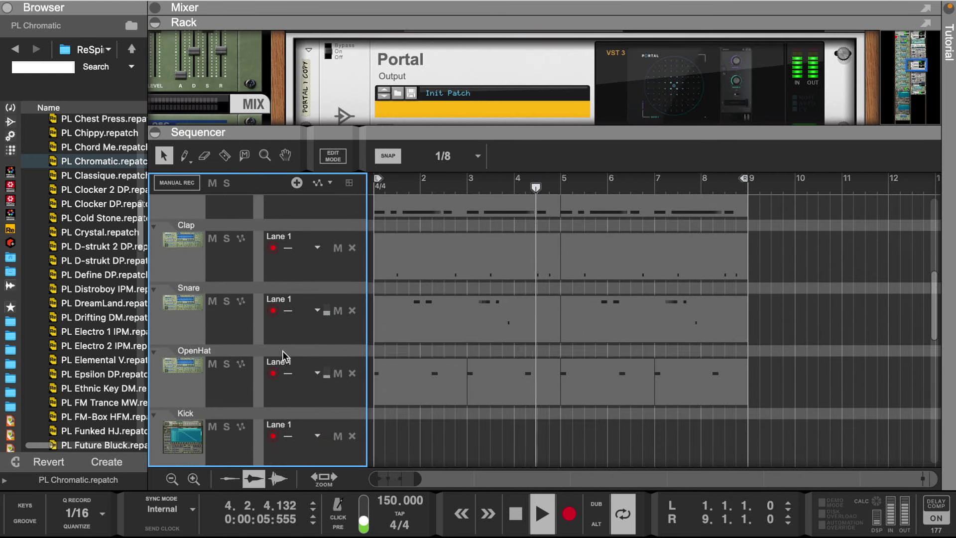
scroll(284, 356, "down", 1)
left_click_drag(381, 427, 638, 426)
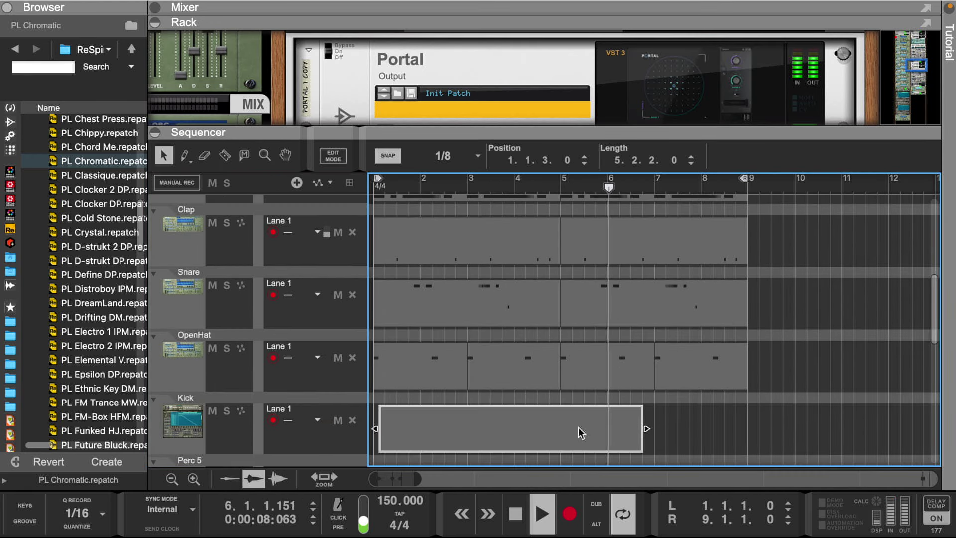
- Move the Kick track directly below the 808 track and open its clip for note editing
left_click(163, 431)
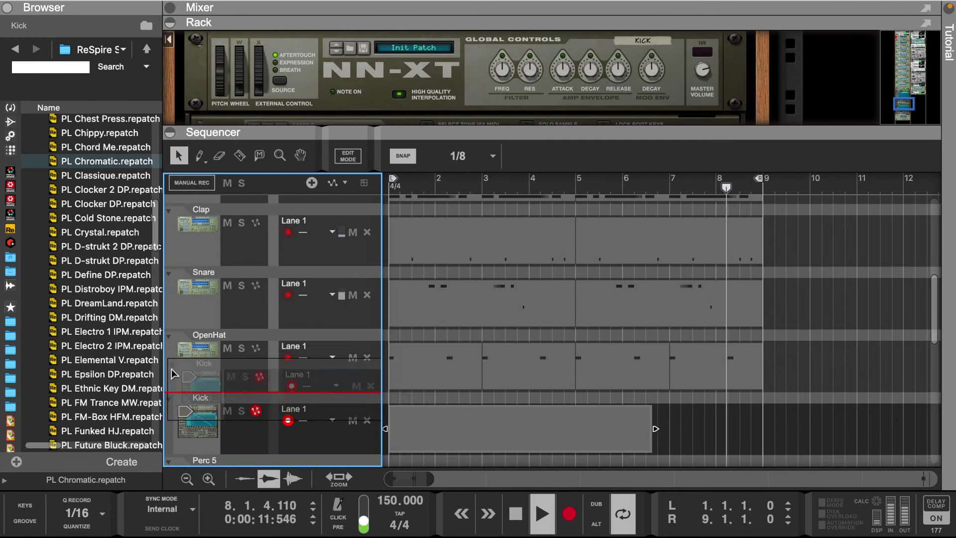
scroll(209, 199, "up", 10)
left_click_drag(205, 184, 211, 367)
double_click(400, 405)
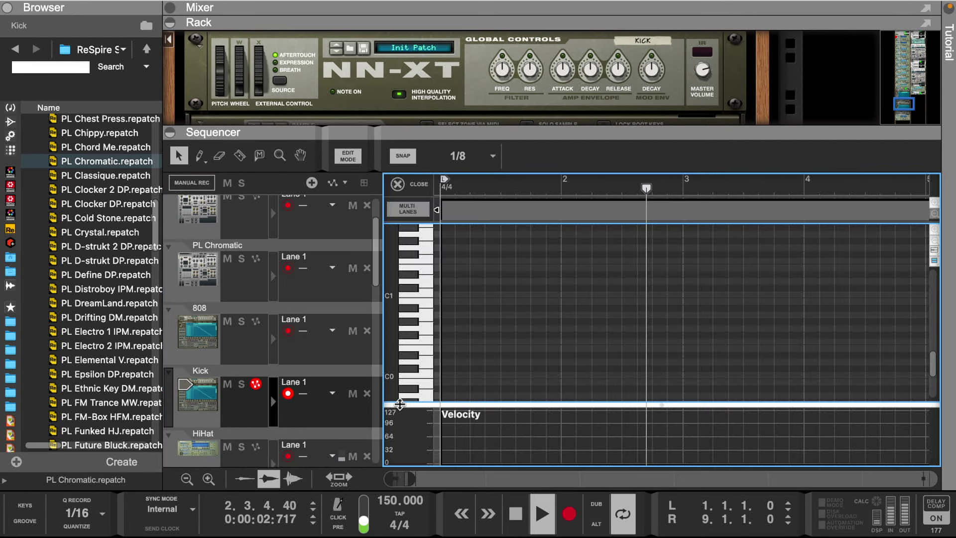
- Bring the C3 octave into range in the Kick note editor and lower the Kick mix channel's level
scroll(427, 289, "up", 6)
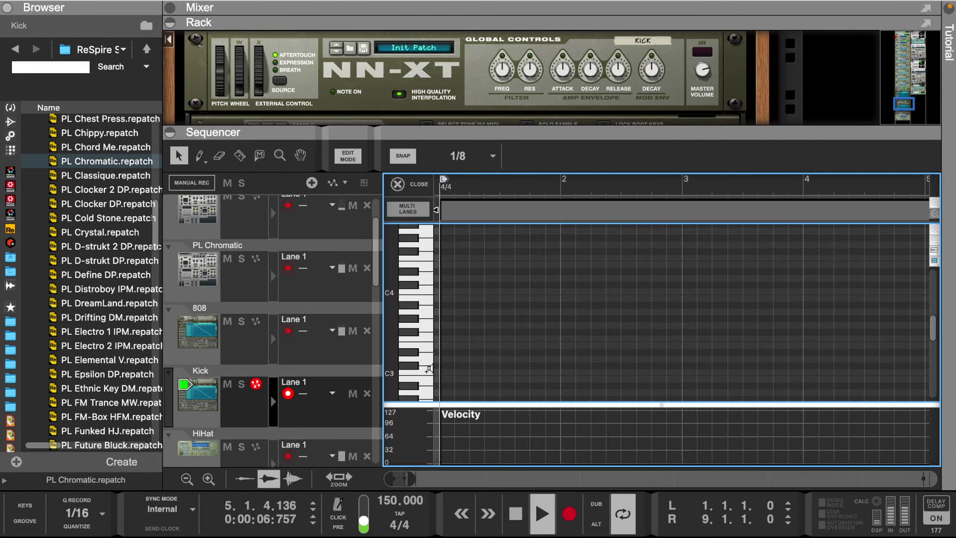
scroll(386, 85, "up", 2)
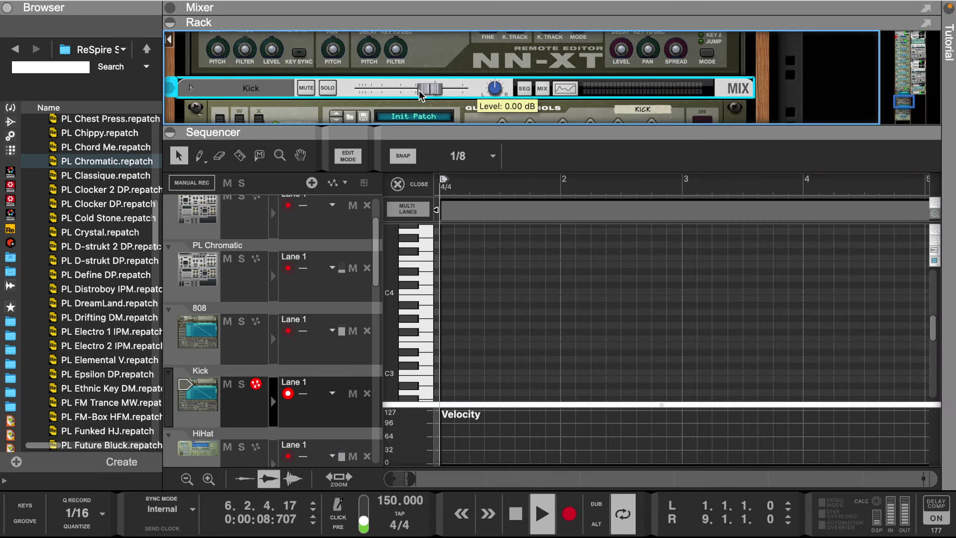
left_click_drag(406, 91, 404, 92)
- Select the Kick12.wav zone in the Kick NN-XT and browse replacement samples in the WAVRUNNERZ drum kit's Kicks folder
left_click_drag(398, 127, 396, 309)
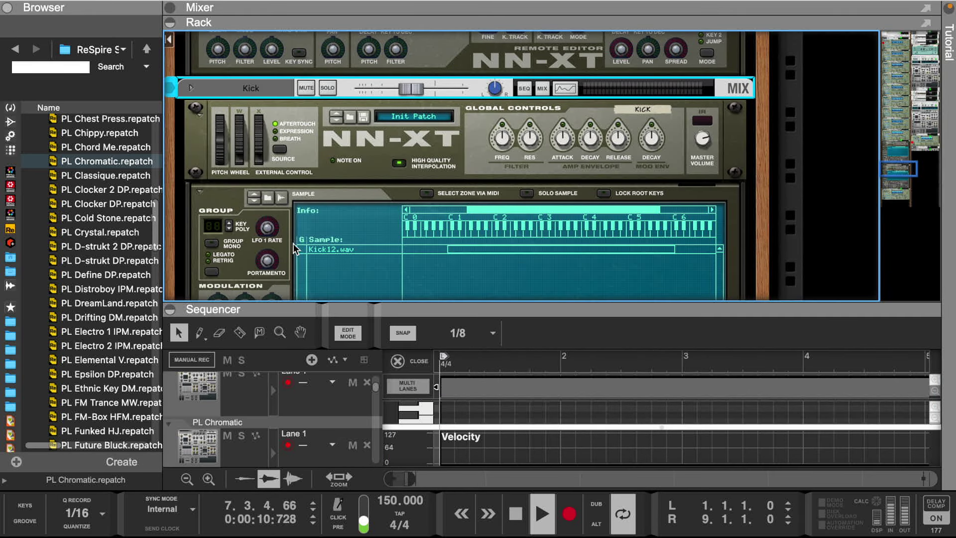
left_click(312, 247)
left_click(267, 201)
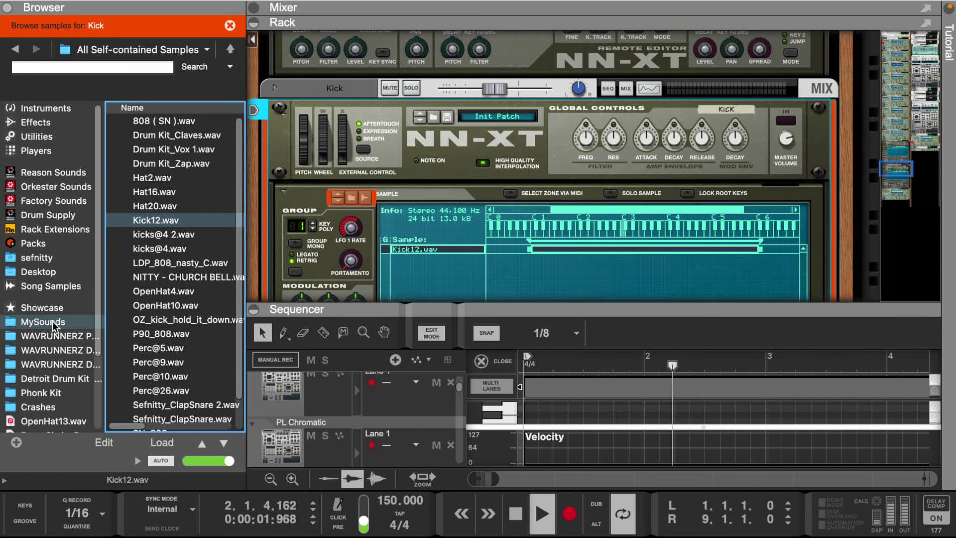
left_click(70, 335)
left_click(73, 350)
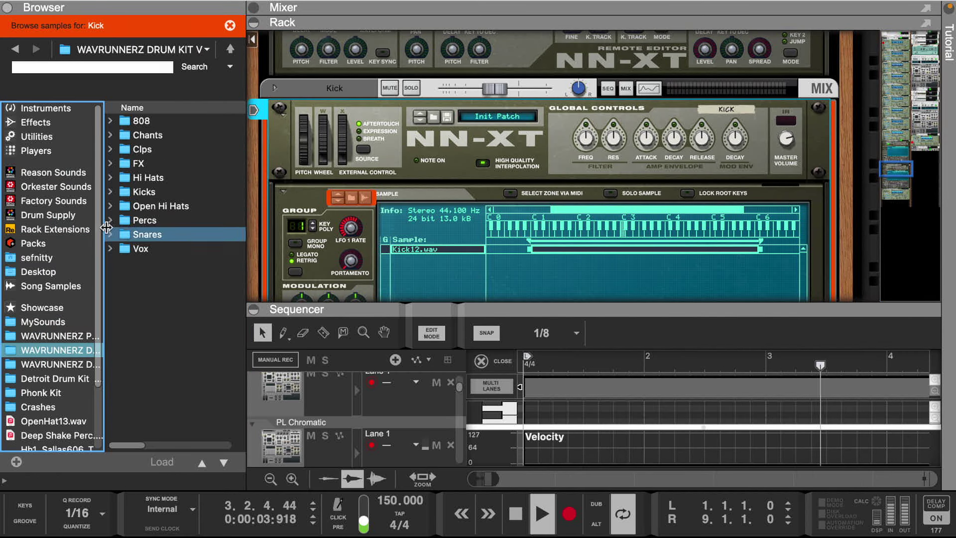
left_click(110, 192)
- Audition the kick samples from Kick1.wav through Kick12.wav, comparing Kick11.wav and Kick12.wav repeatedly
left_click(157, 175)
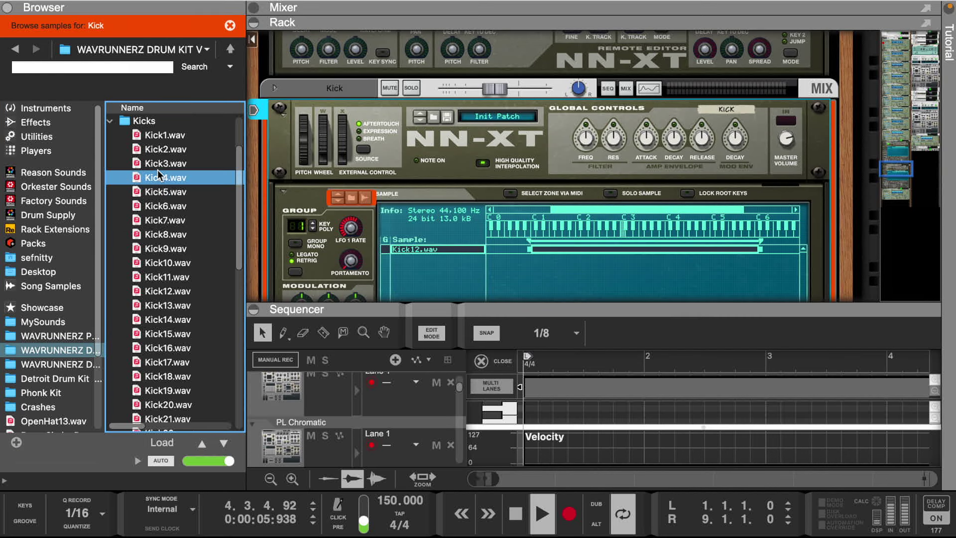
left_click(159, 163)
left_click(161, 150)
left_click(164, 135)
left_click(168, 192)
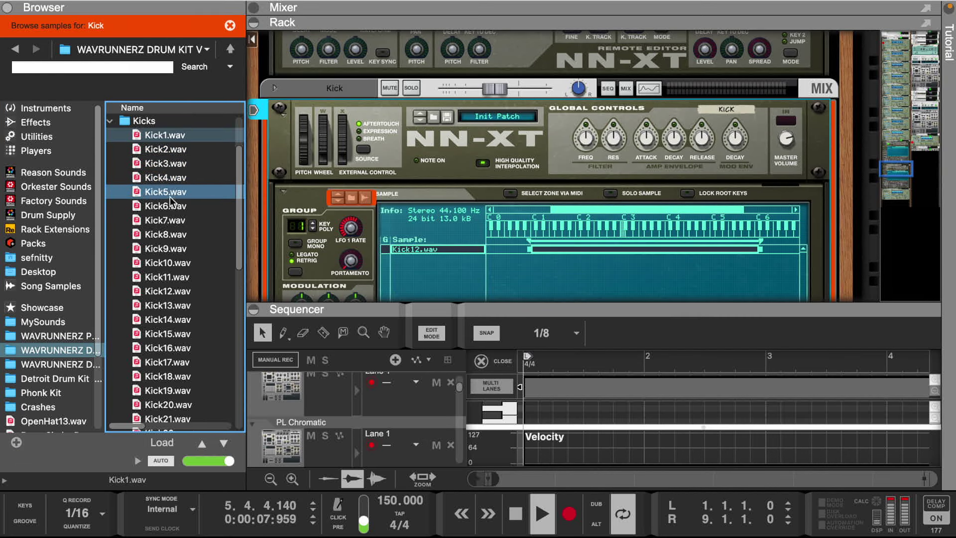
left_click(168, 206)
left_click(169, 220)
left_click(170, 235)
left_click(171, 248)
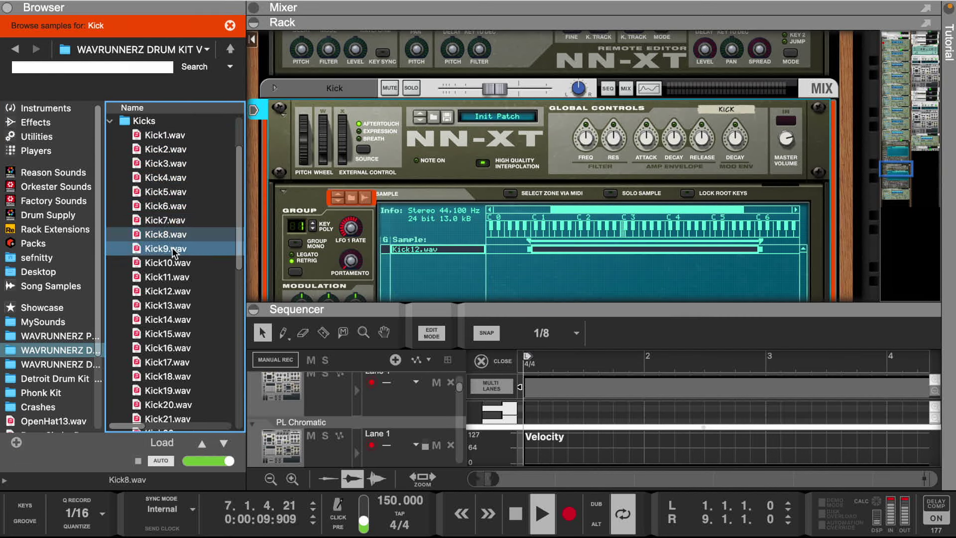
left_click(176, 263)
left_click(176, 276)
left_click(172, 290)
left_click(172, 277)
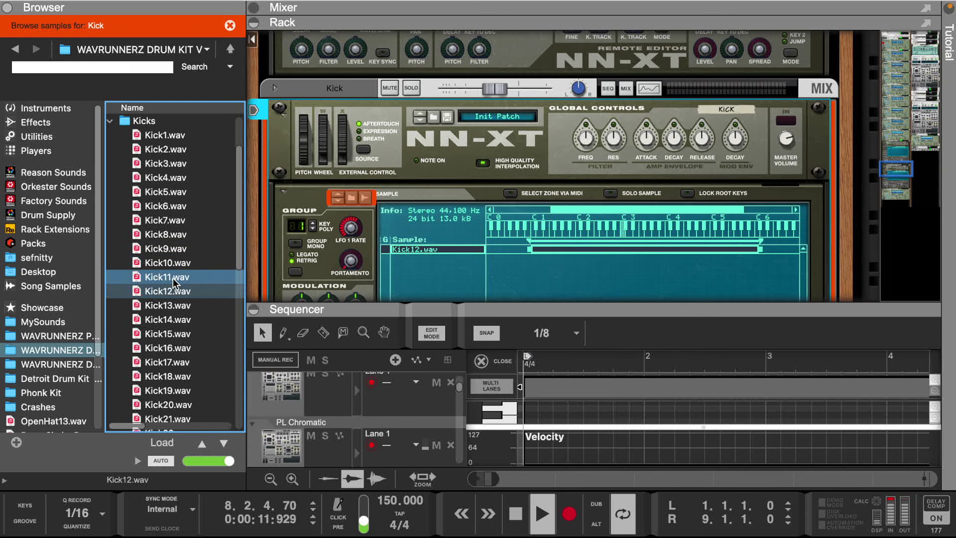
left_click(172, 289)
left_click(172, 278)
left_click(172, 290)
- Load Kick12.wav into the Kick NN-XT and set the Kick level to -6.41 dB, testing the sound on C3
left_click_drag(167, 293, 505, 267)
left_click_drag(515, 305, 515, 107)
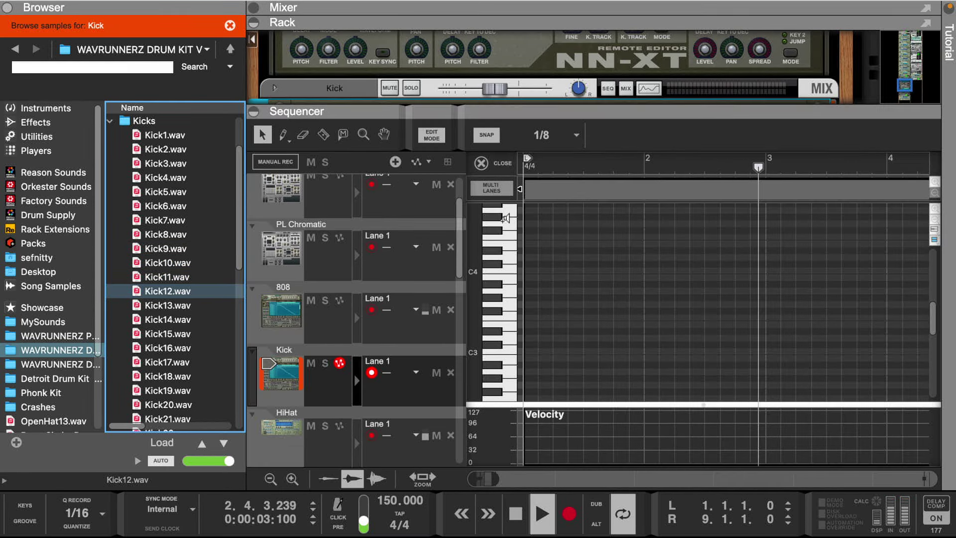
scroll(510, 257, "down", 3)
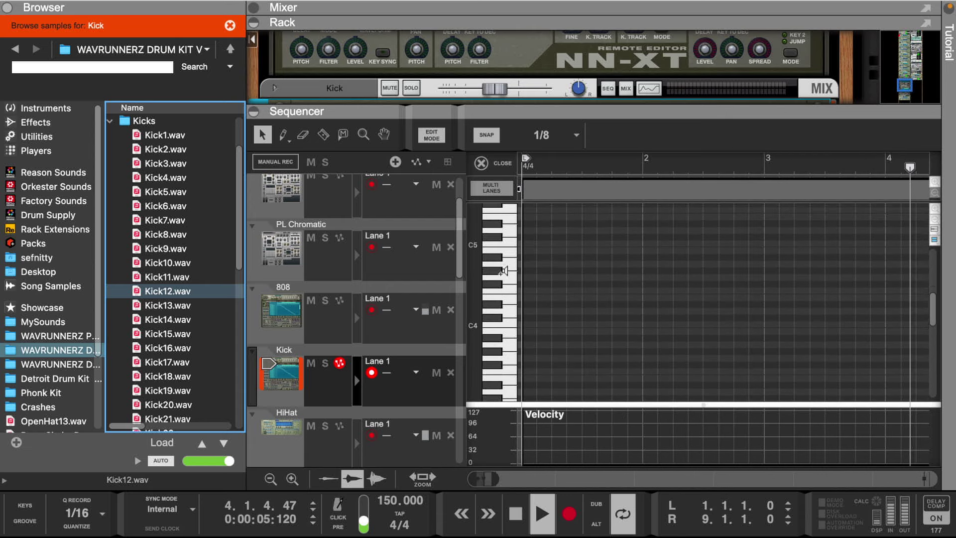
left_click(510, 321)
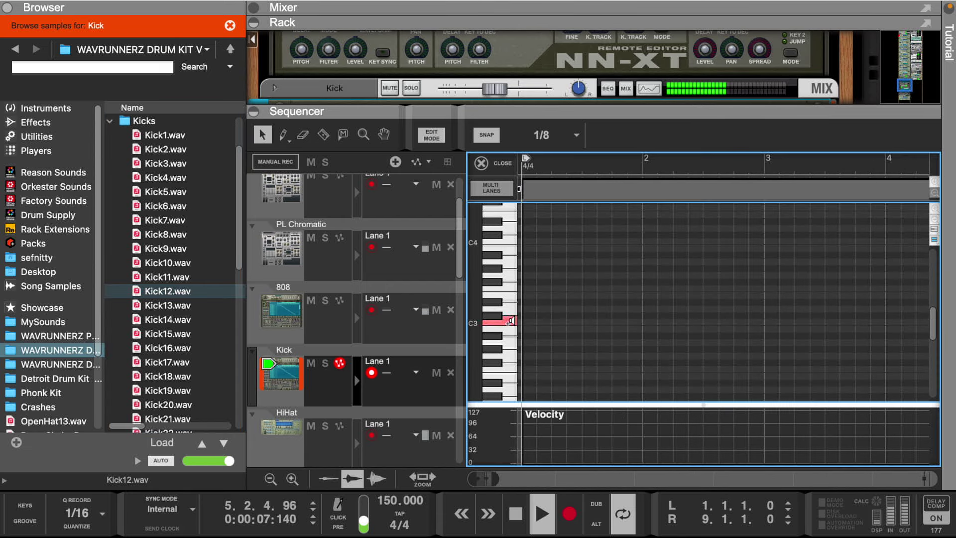
left_click_drag(497, 94, 504, 88)
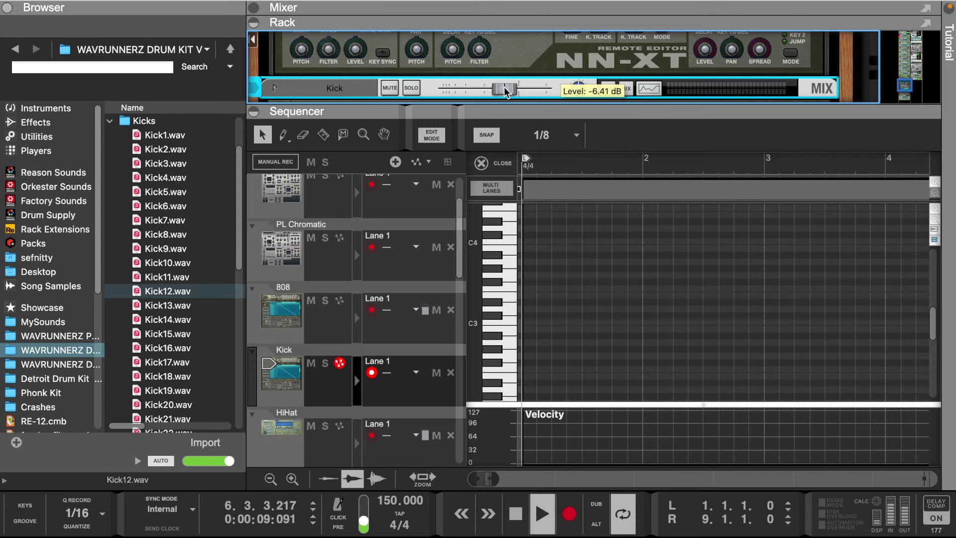
left_click(510, 321)
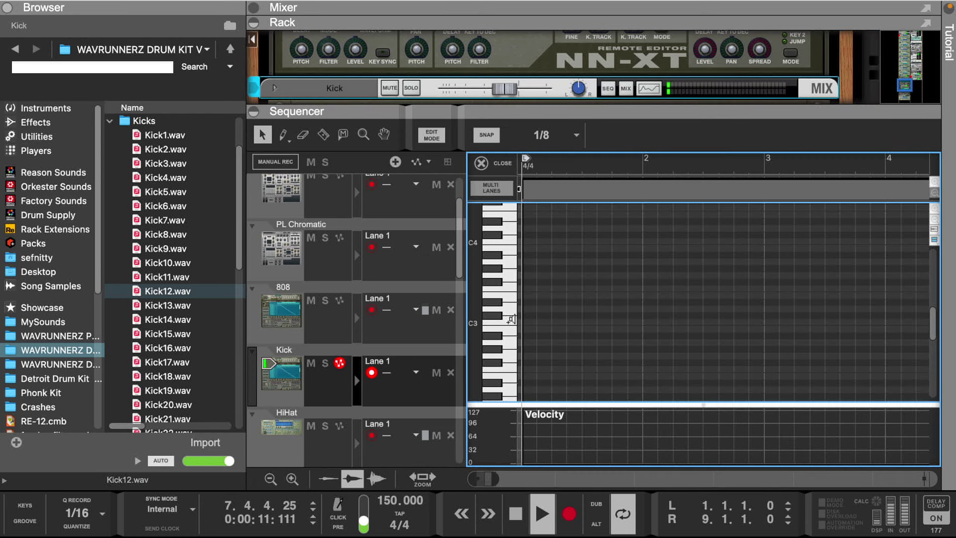
- Add two C3 eighth notes to the Kick clip at 1.1.1 and 1.2.3, and restart playback to hear them
left_click(527, 321)
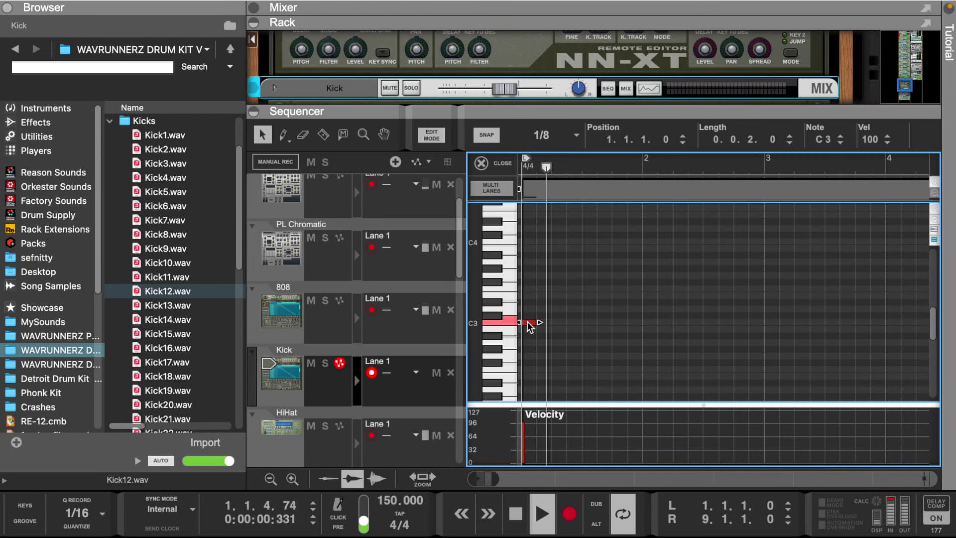
key("space")
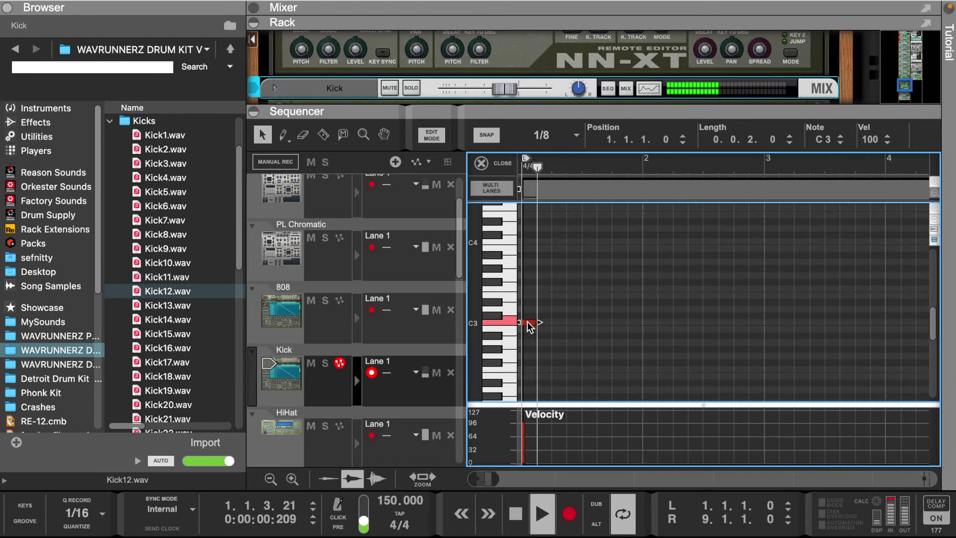
left_click(572, 322)
key("space")
key("space")
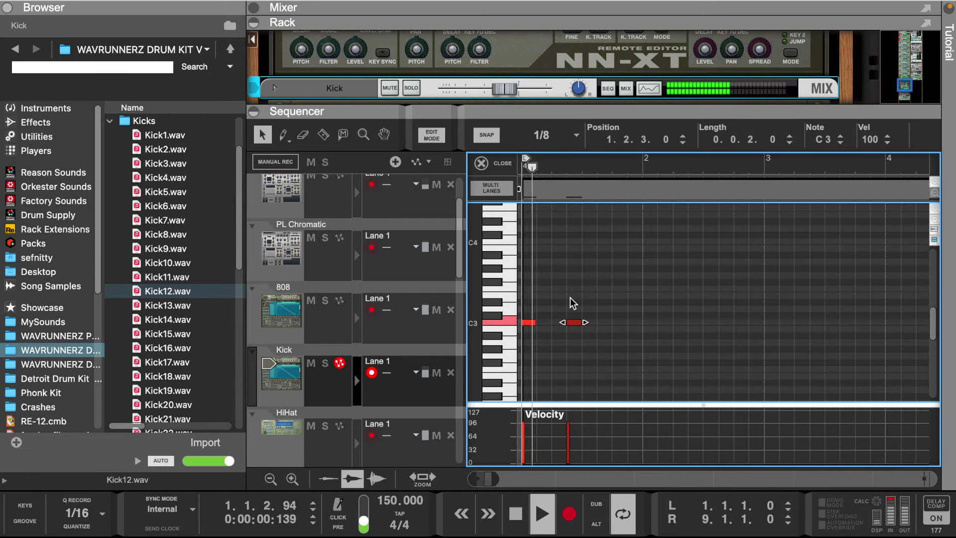
- Lower the Kick mix channel's level to -9.49 dB while replaying the pattern
key("space")
left_click(502, 89)
key("space")
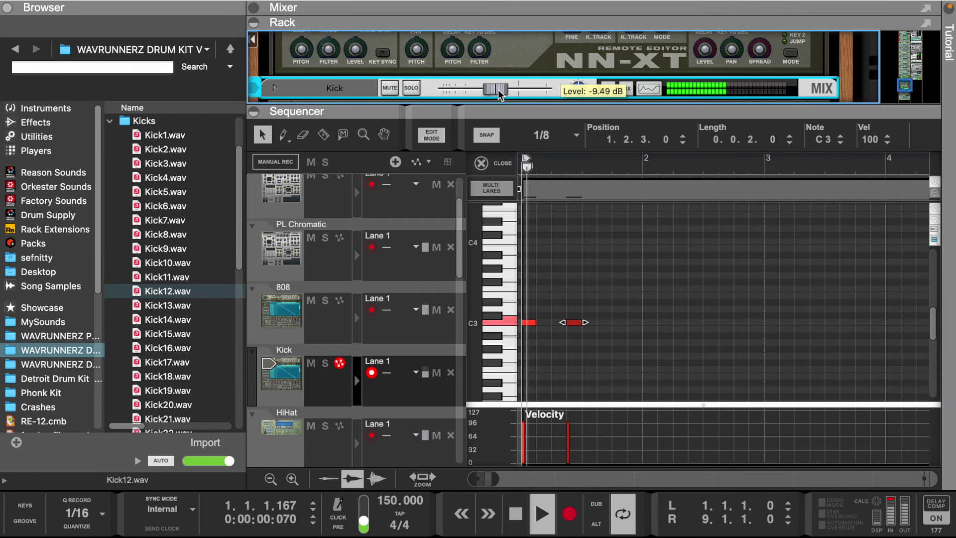
- Lower the Kick mix channel's level to about -14.55 dB in the mixer while replaying the pattern
left_click_drag(478, 15, 477, 271)
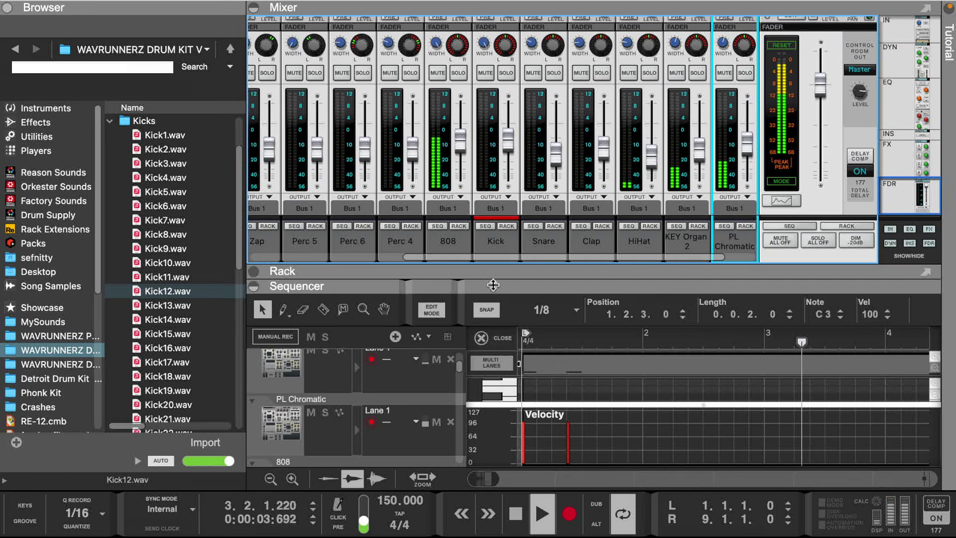
key("space")
key("space")
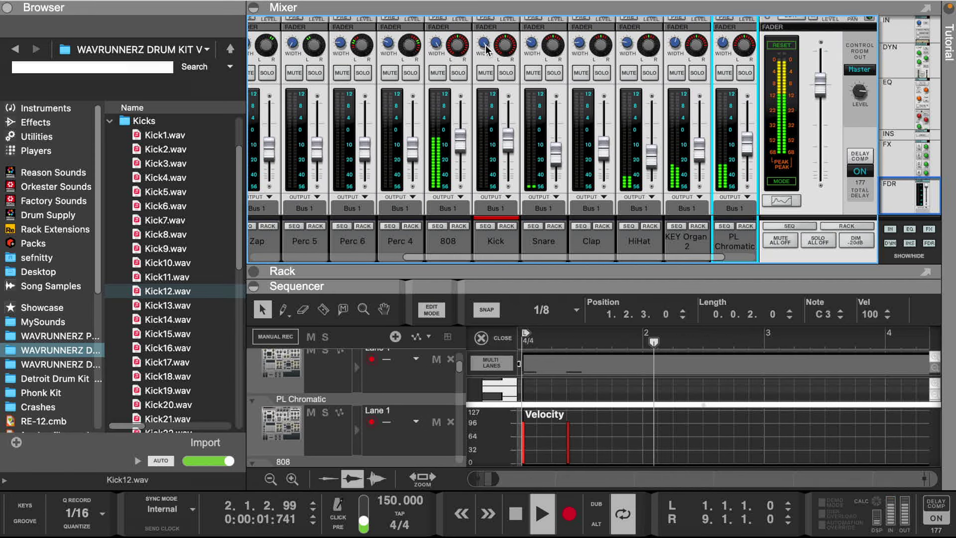
left_click_drag(486, 48, 462, 133)
left_click_drag(436, 45, 452, 224)
key("space")
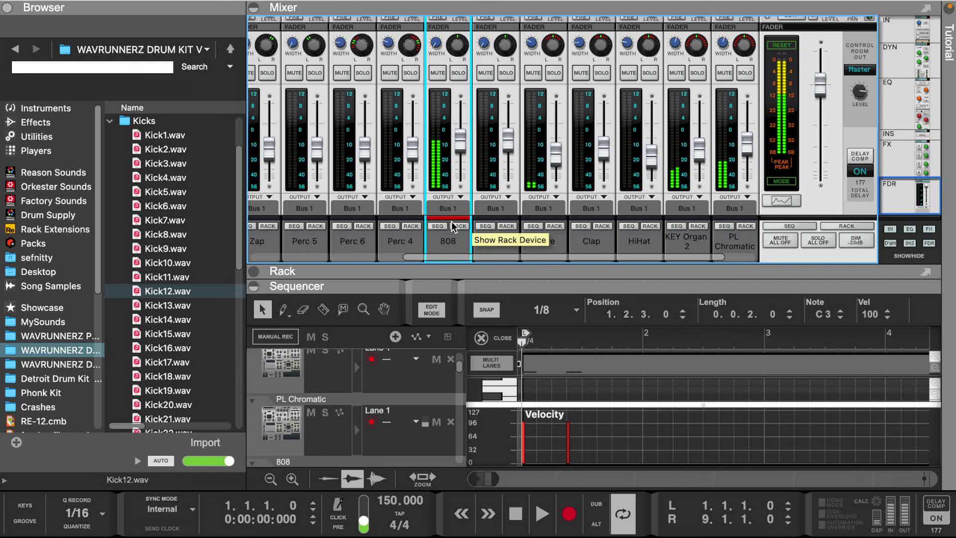
key("space")
left_click_drag(543, 265, 542, 163)
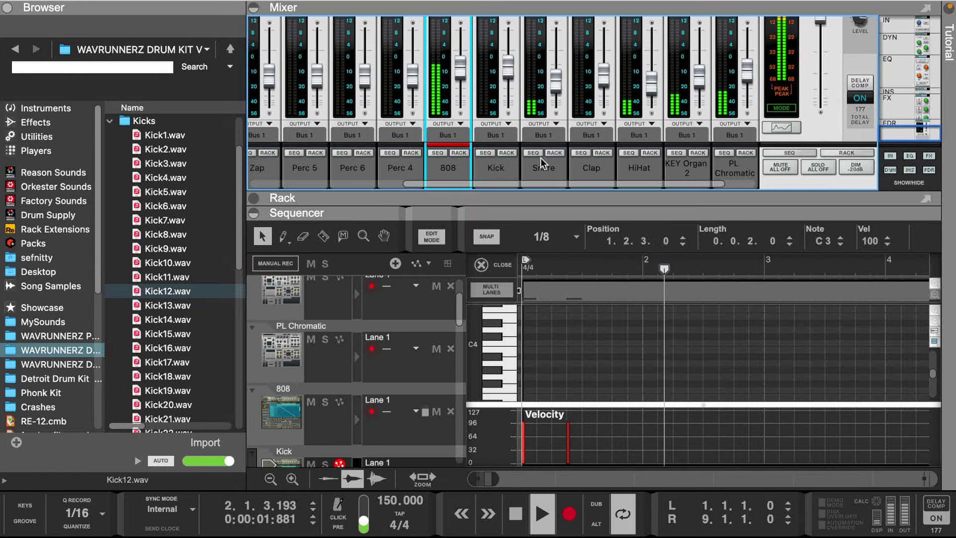
left_click_drag(508, 70, 507, 78)
key("ctrl+Up")
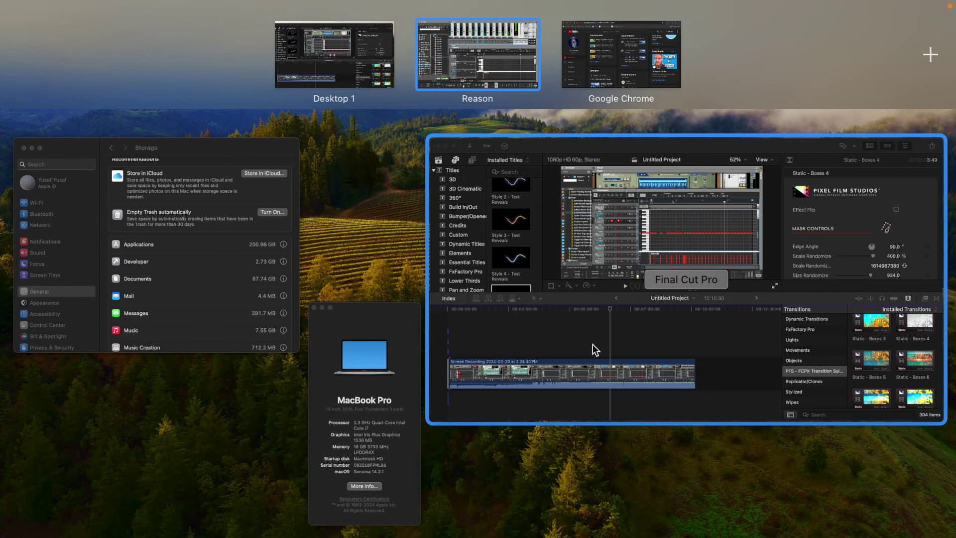
left_click(481, 63)
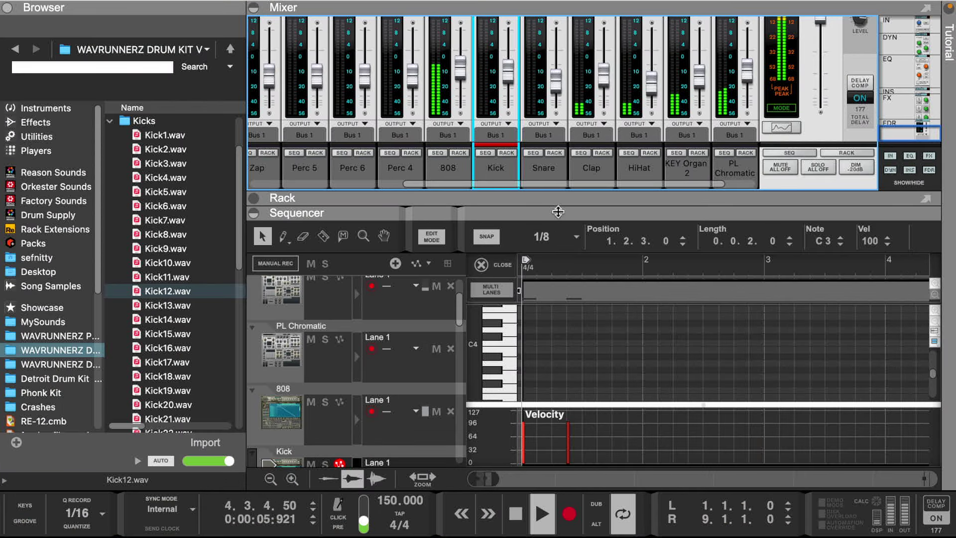
- Add C3 eighth notes to the Kick clip at 2.2.1, 3.1.1 and 3.2.3 while the beat plays
left_click_drag(558, 211, 481, 90)
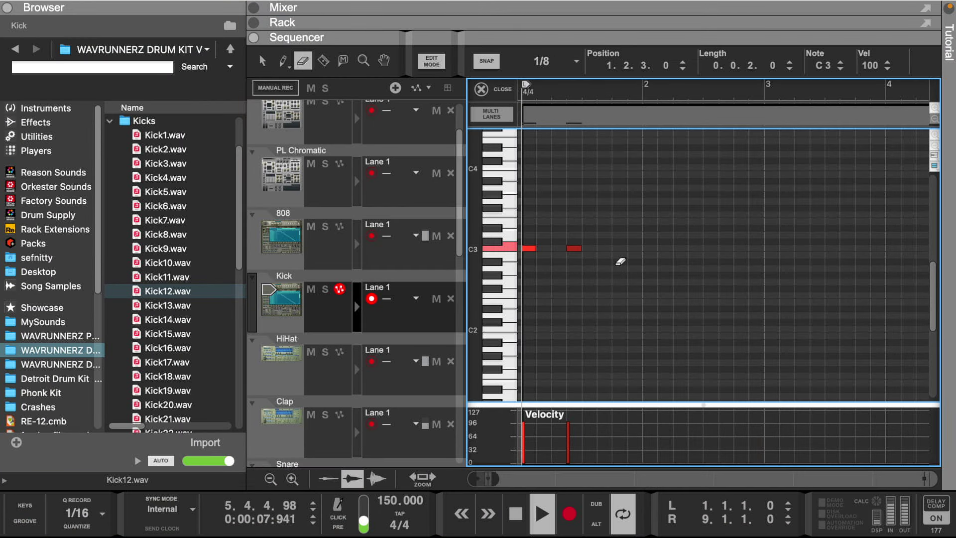
key("p")
key("space")
key("space")
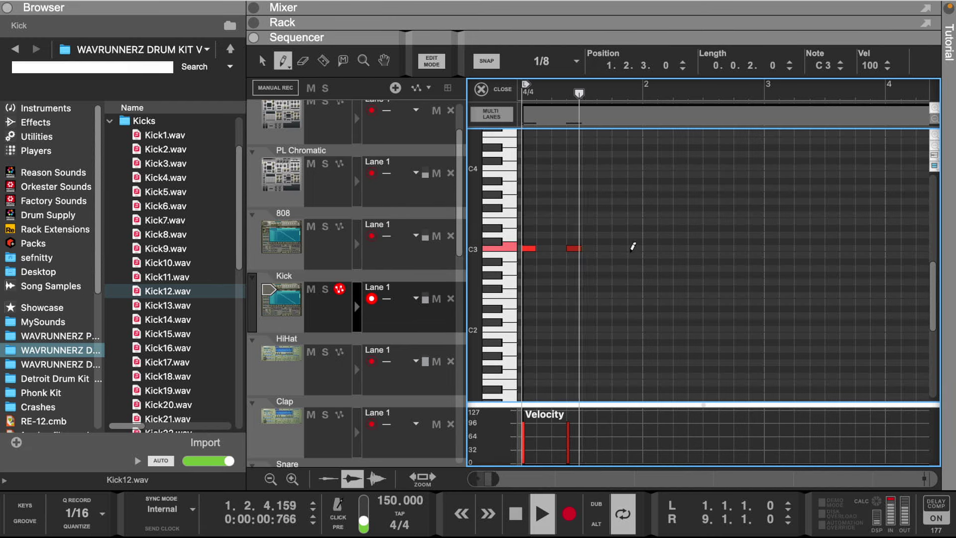
left_click(680, 248)
left_click(719, 248)
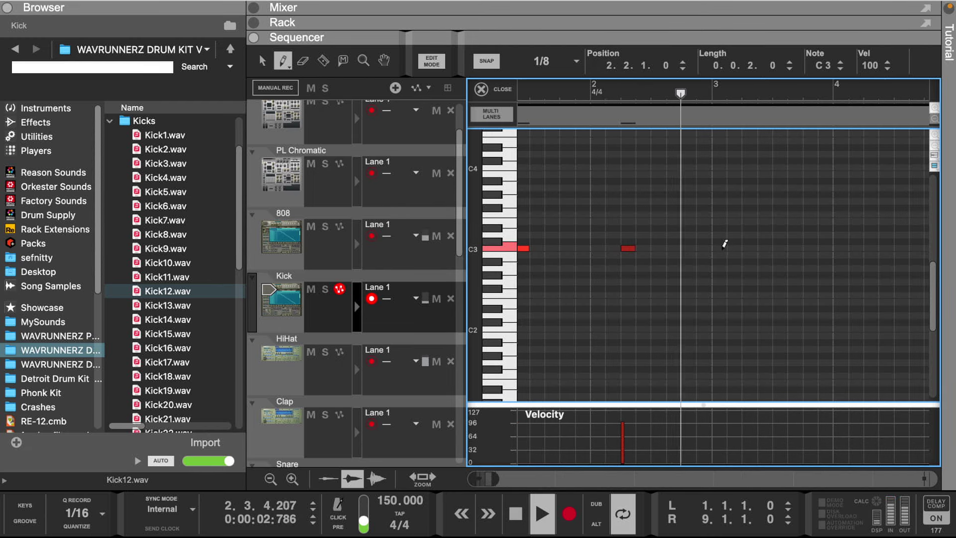
left_click(767, 248)
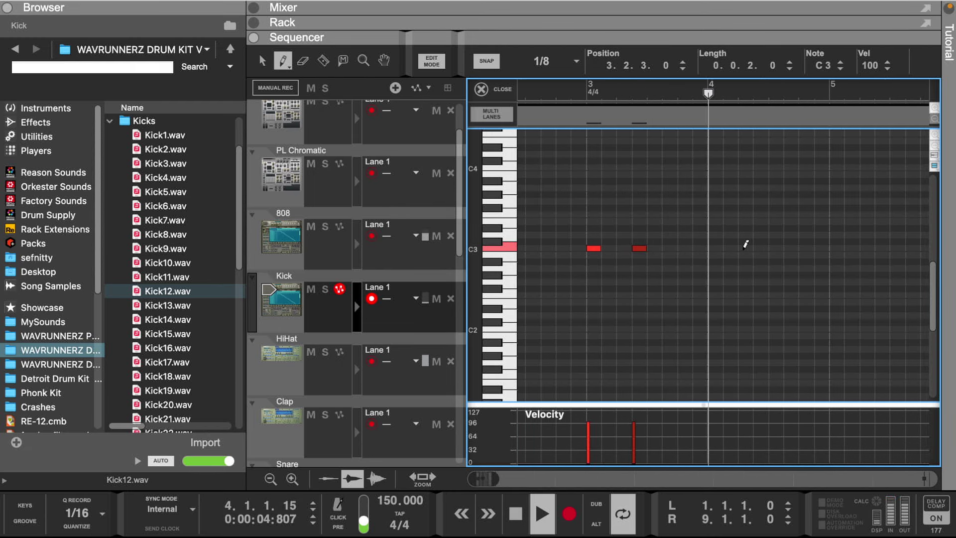
- Add C3 eighth notes to the Kick clip at 4.2.1, 4.3.3 and 4.4.1, and restart playback to hear them
left_click(744, 248)
left_click(803, 248)
left_click(793, 248)
scroll(807, 246, "right", 3)
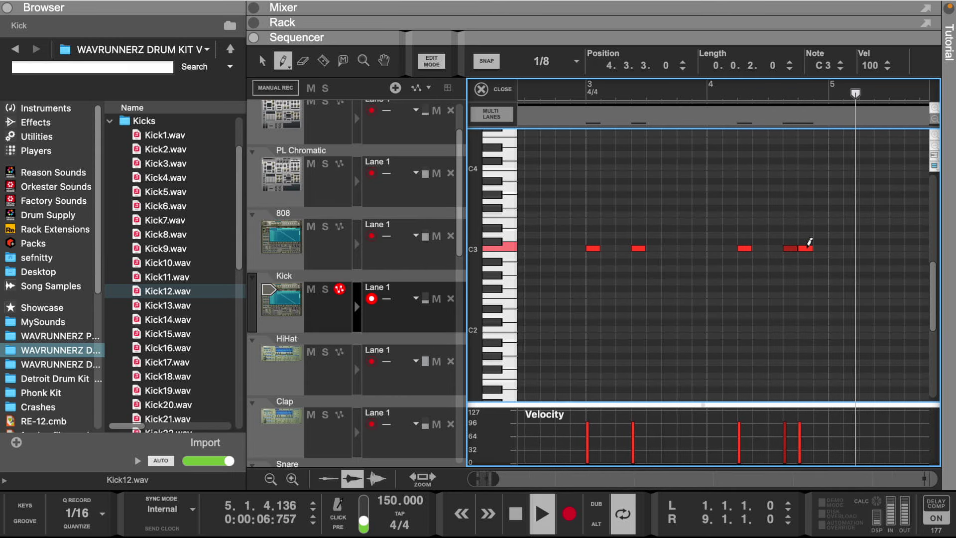
key("space")
key("space")
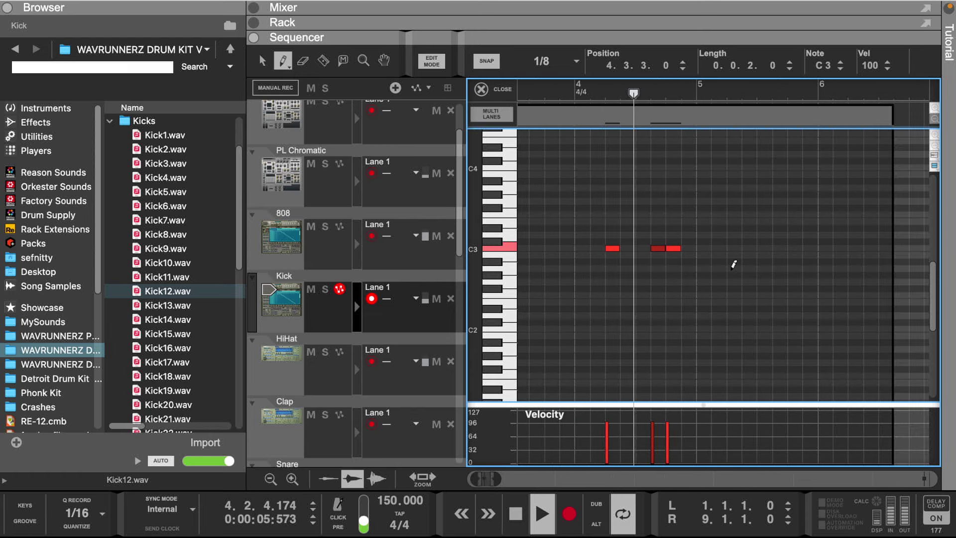
- Add C3 eighth notes at 5.1.1, 5.2.3, 5.4.1 and 6.2.1, and raise all the kick notes' velocities to 127
left_click(704, 248)
left_click(749, 248)
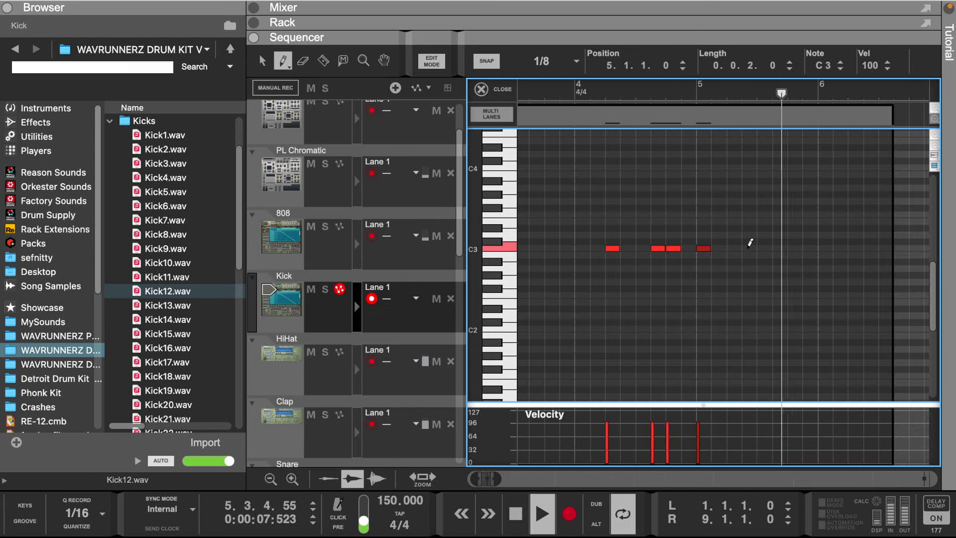
key("space")
key("space")
left_click(606, 98)
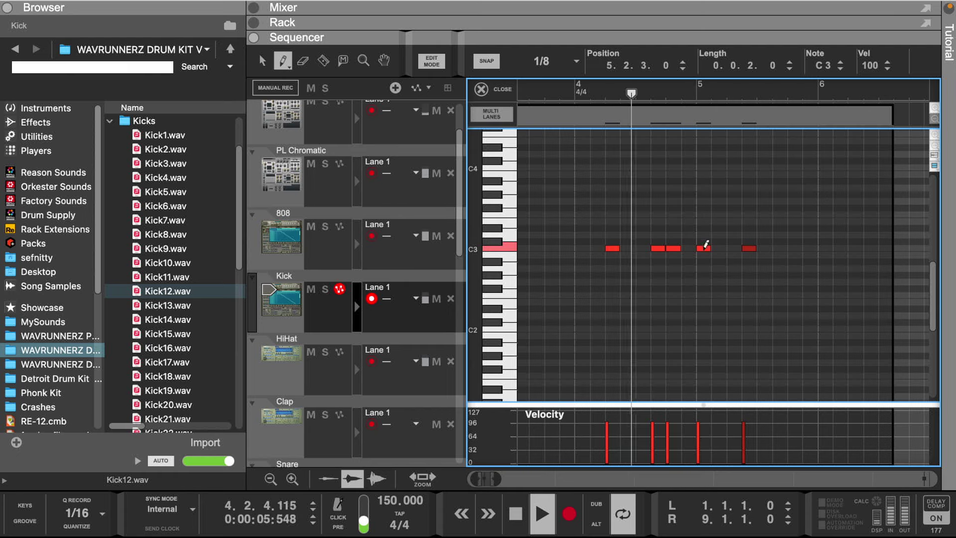
left_click(795, 248)
left_click(860, 248)
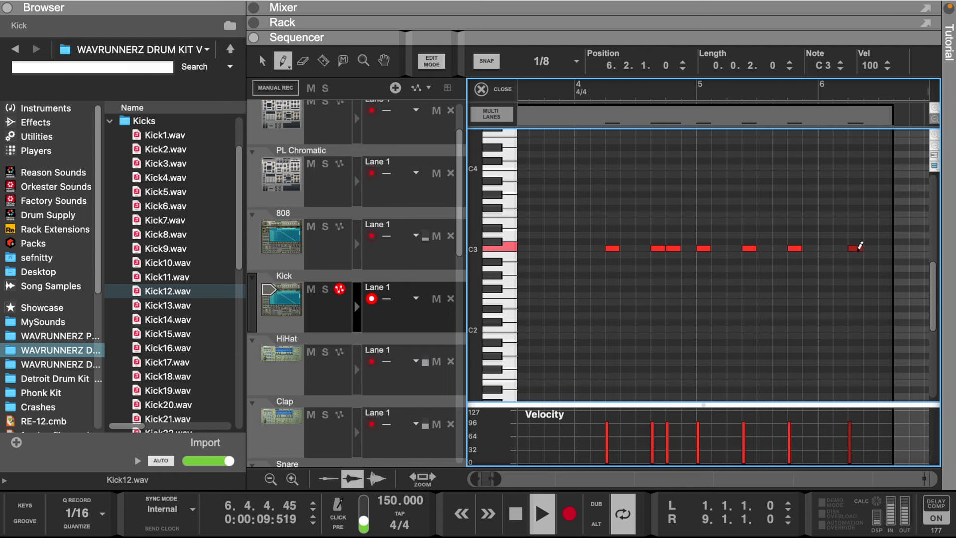
mouse_move(881, 422)
left_mouse_down()
mouse_move(476, 209)
mouse_move(535, 248)
left_mouse_up()
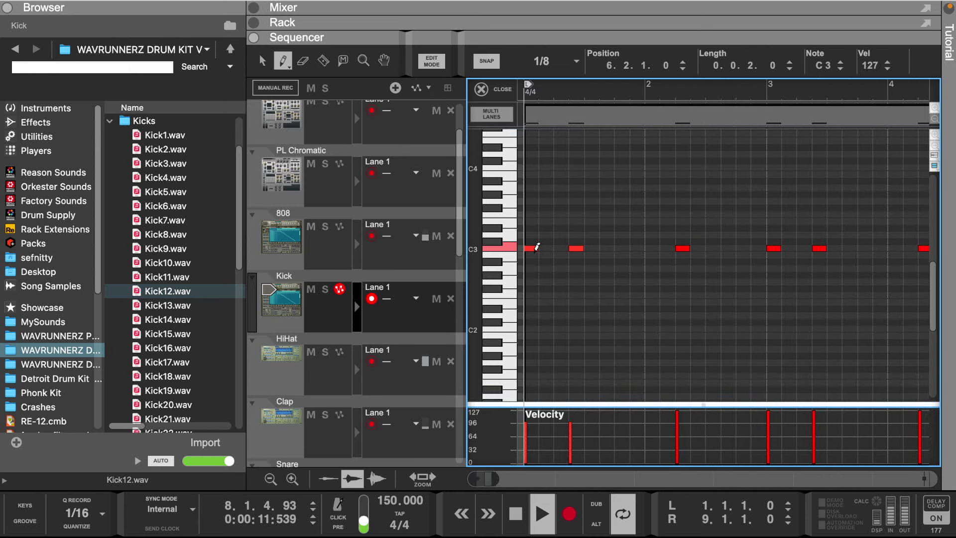
- Lower the PL Chromatic mix channel slightly and set the KEY Organ 2 level to -19.52 dB
left_click_drag(508, 22, 501, 275)
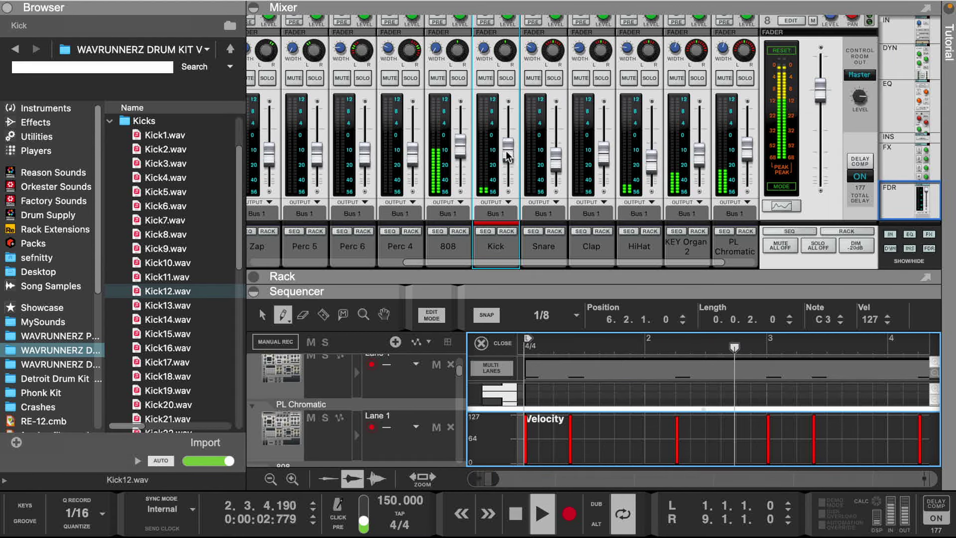
left_click(752, 153)
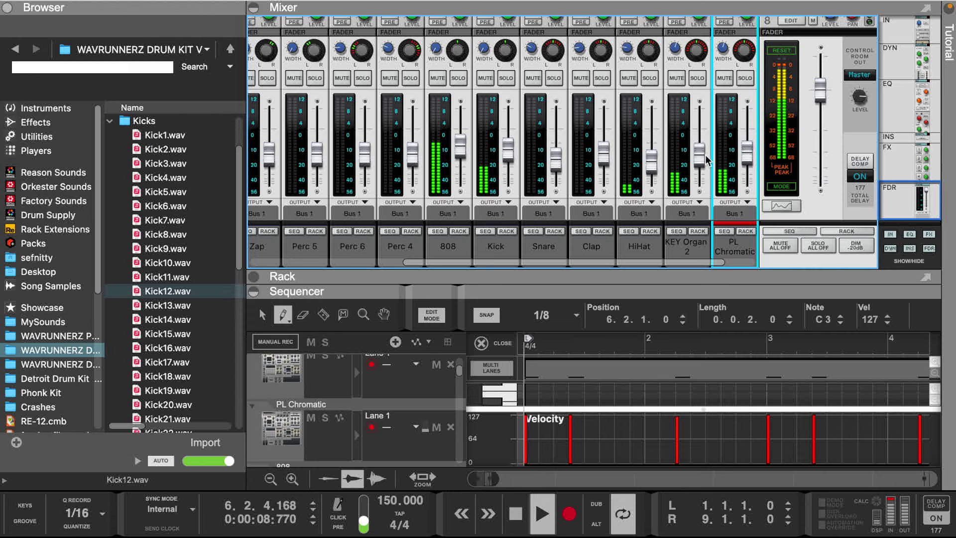
left_click(701, 159)
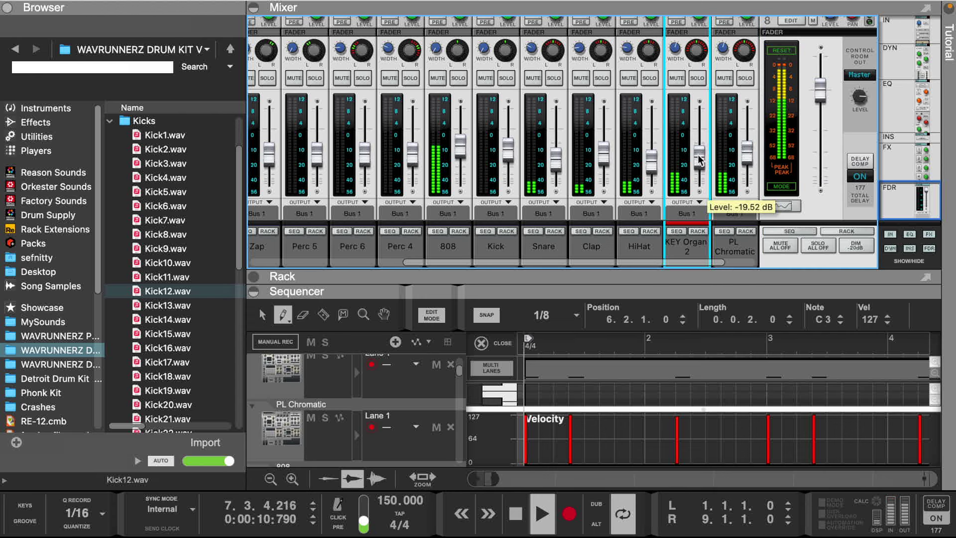
- Audition PL Chromatic alone, and solo KEY Organ 2, HiHat, Clap and PL Chromatic together
scroll(699, 159, "right", 1)
left_click(695, 78)
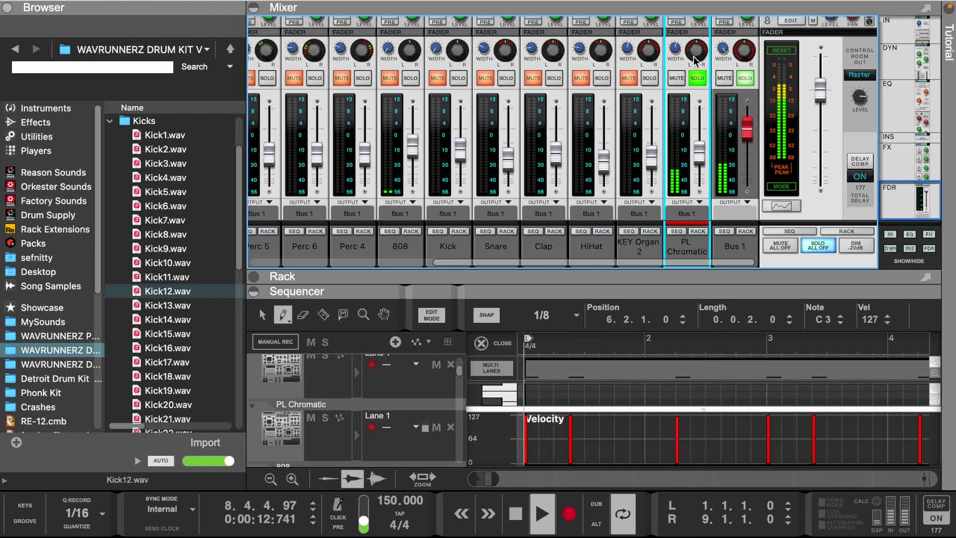
left_click(697, 78)
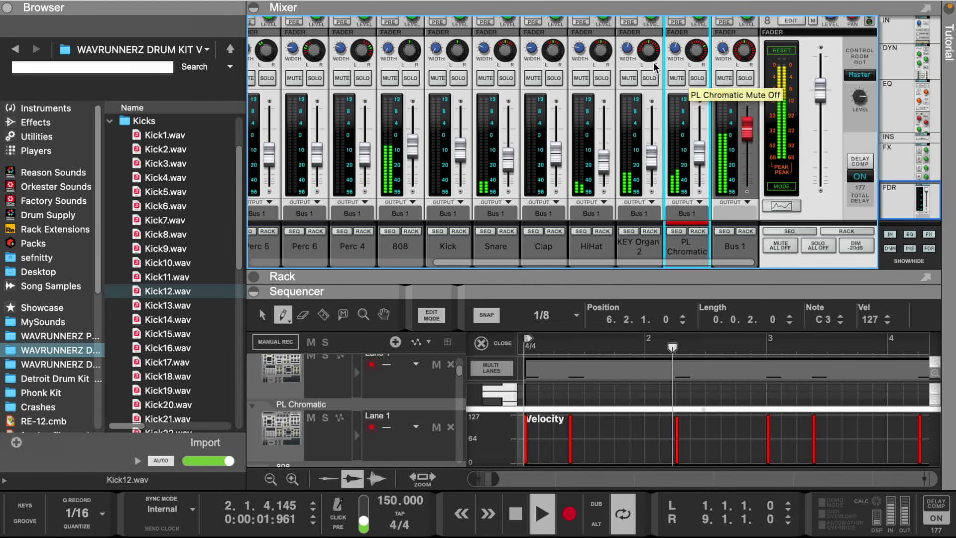
left_click(649, 80)
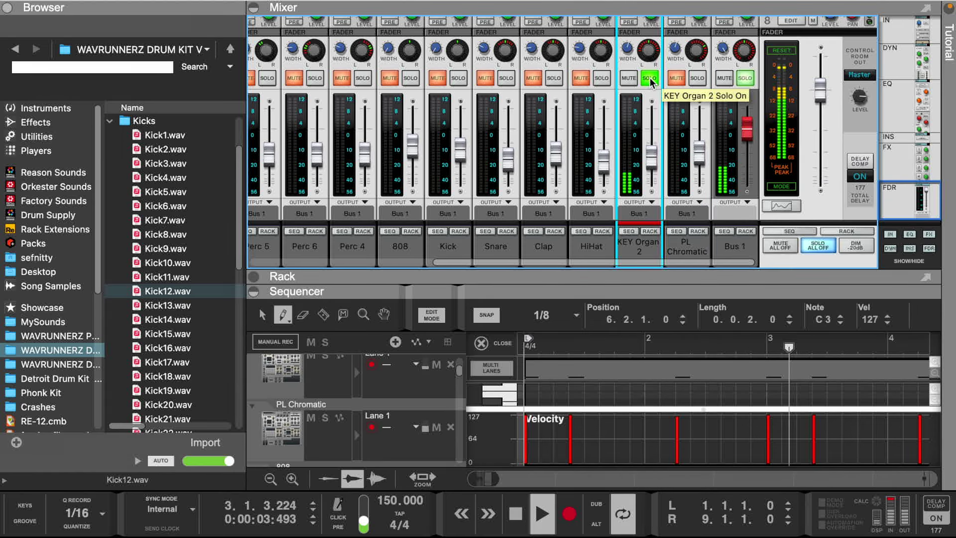
right_click(601, 79)
left_click(599, 80)
left_click(598, 80)
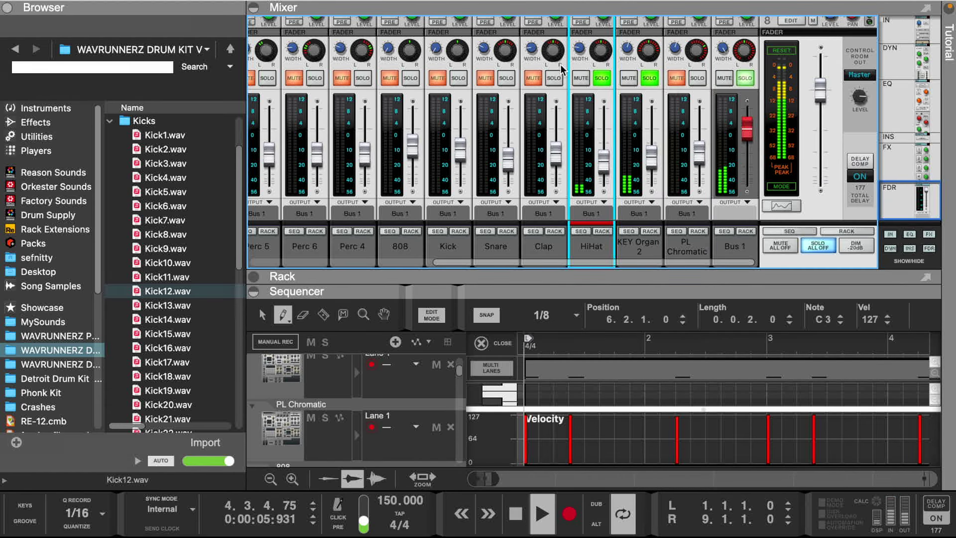
left_click(555, 78)
left_click(698, 79)
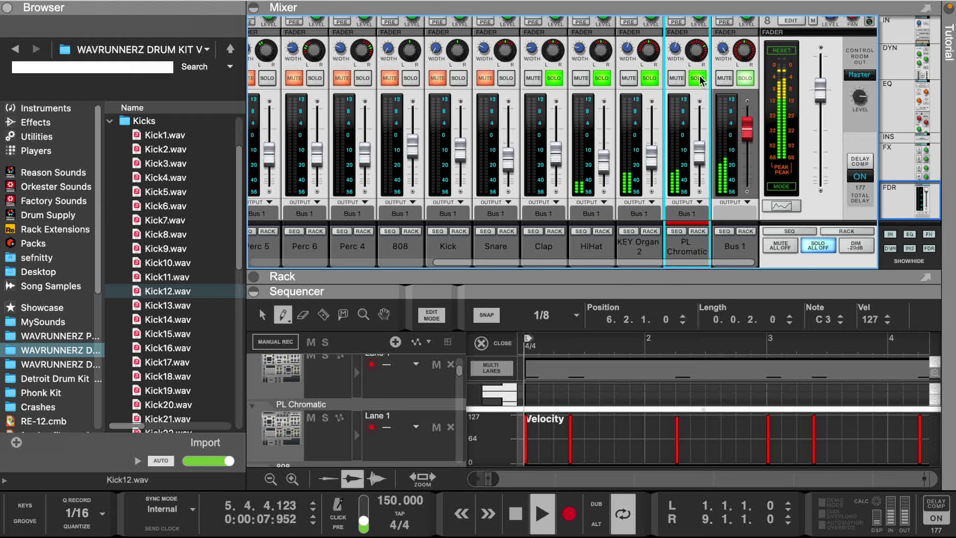
- Turn off solo on the Clap, HiHat, KEY Organ 2 and PL Chromatic channels to return to the full mix
left_click(554, 79)
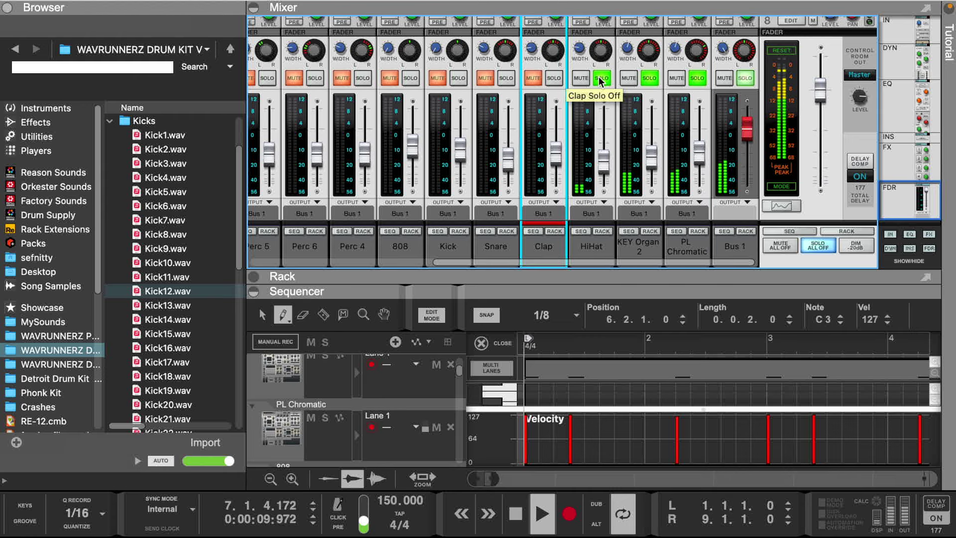
left_click(601, 78)
left_click(648, 78)
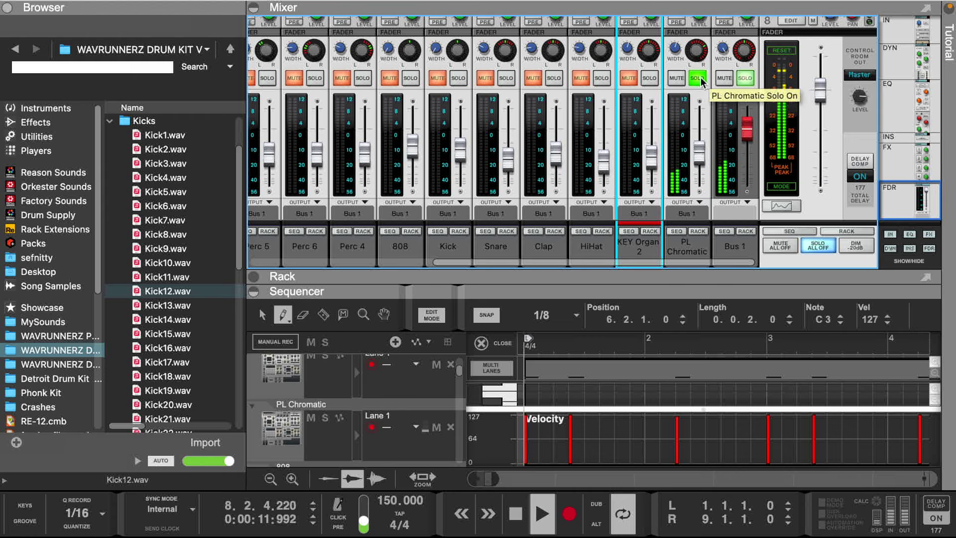
left_click(697, 78)
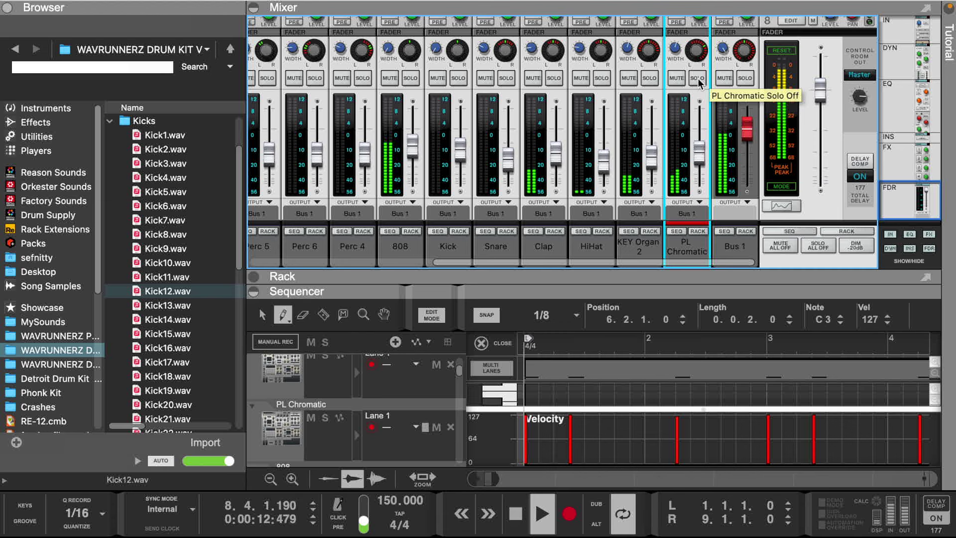
- Show the Kick channel's devices in the rack, and unfold its mix channel to reveal the insert FX slot
left_click(460, 151)
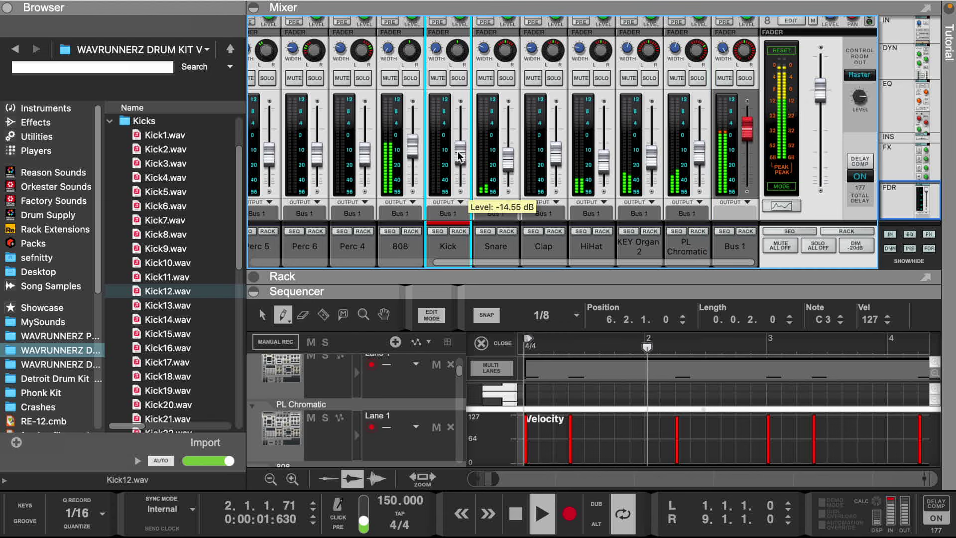
left_click(458, 231)
left_click_drag(470, 273, 444, 155)
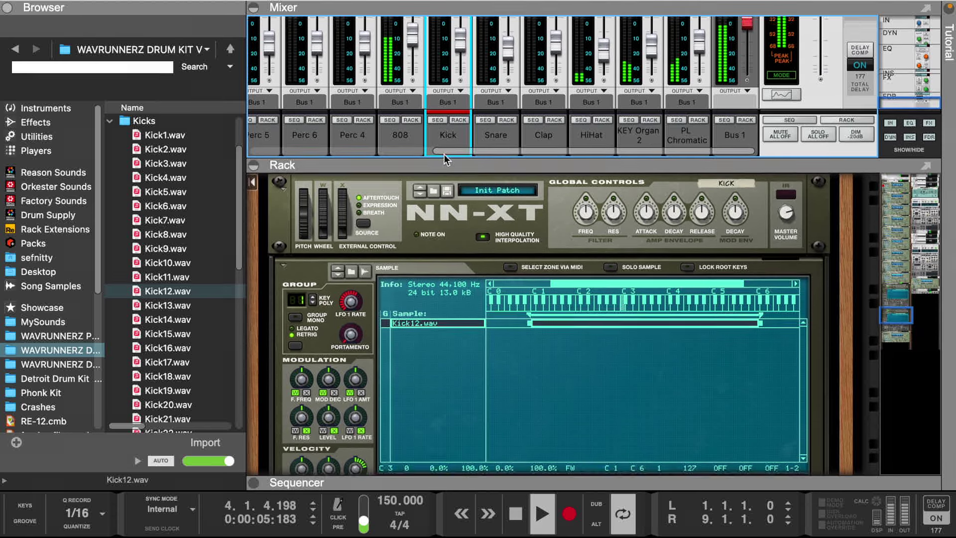
scroll(434, 232, "up", 5)
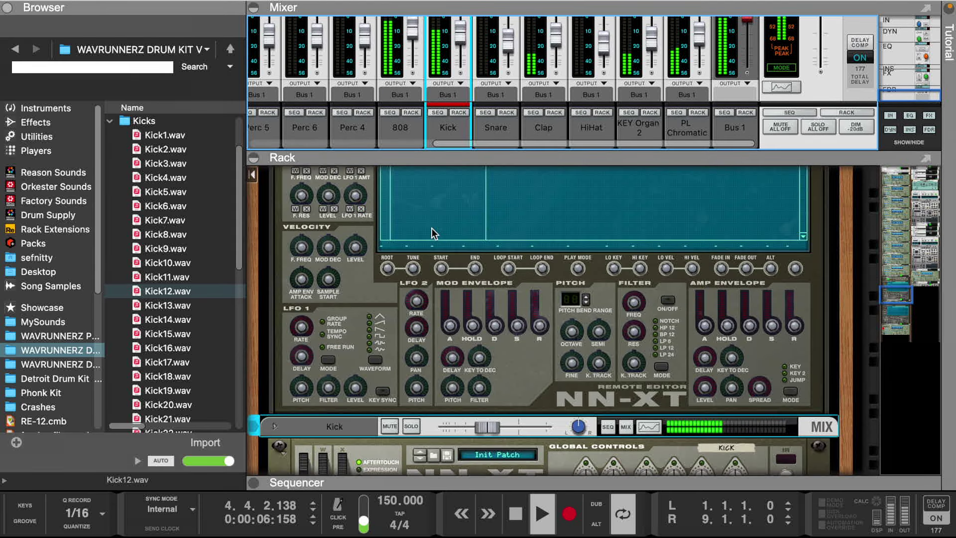
left_click(276, 426)
scroll(311, 290, "down", 4)
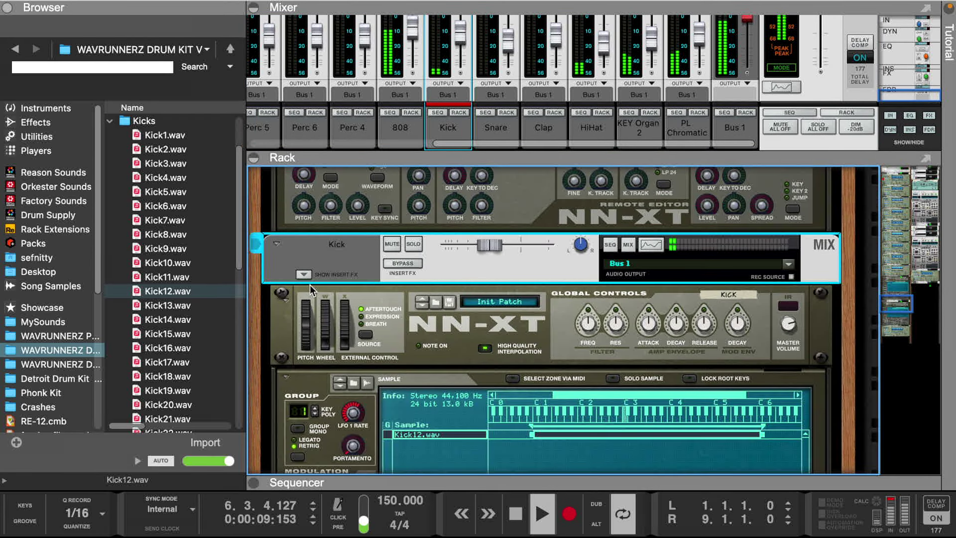
left_click(303, 274)
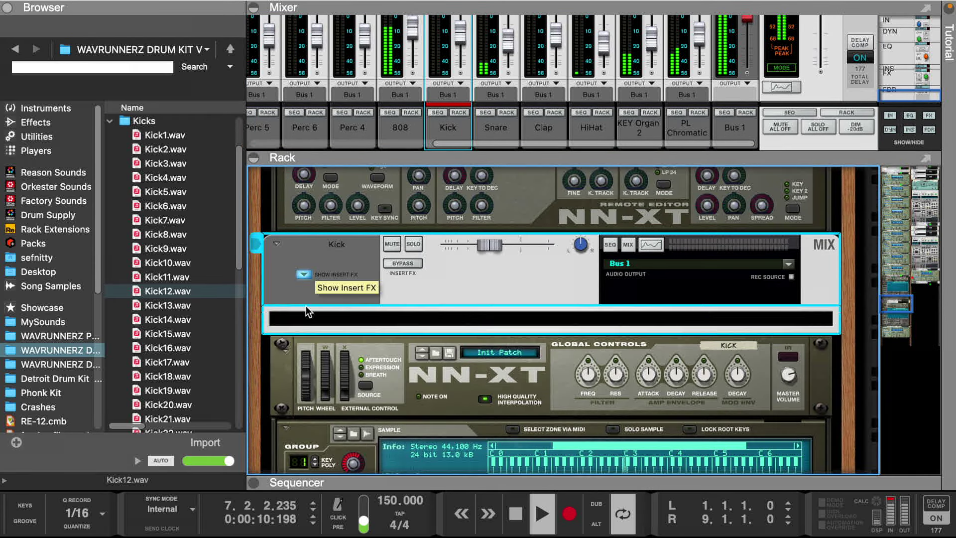
- Find Softube Saturation Knob among the effects and add it as an insert effect on the 808 mix channel
left_click(31, 122)
scroll(152, 213, "down", 20)
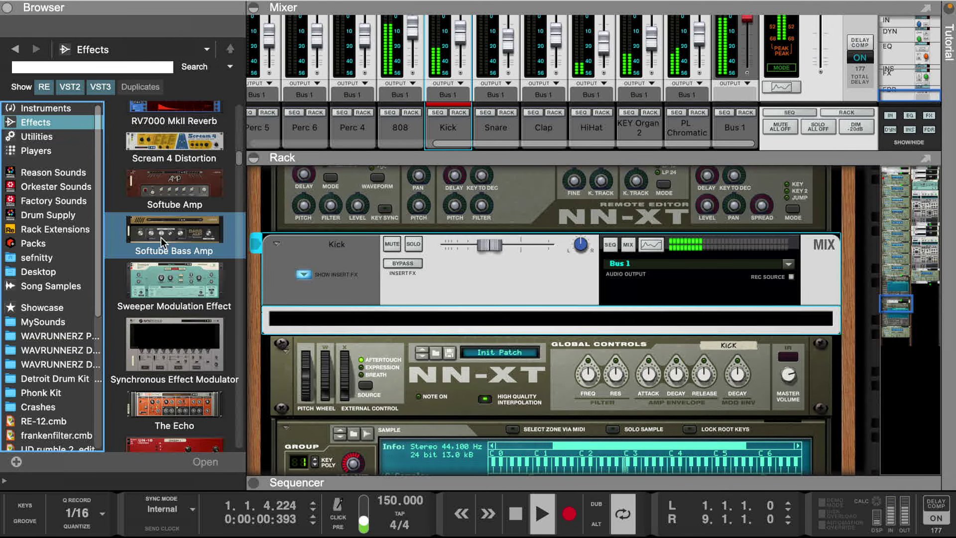
scroll(161, 244, "down", 15)
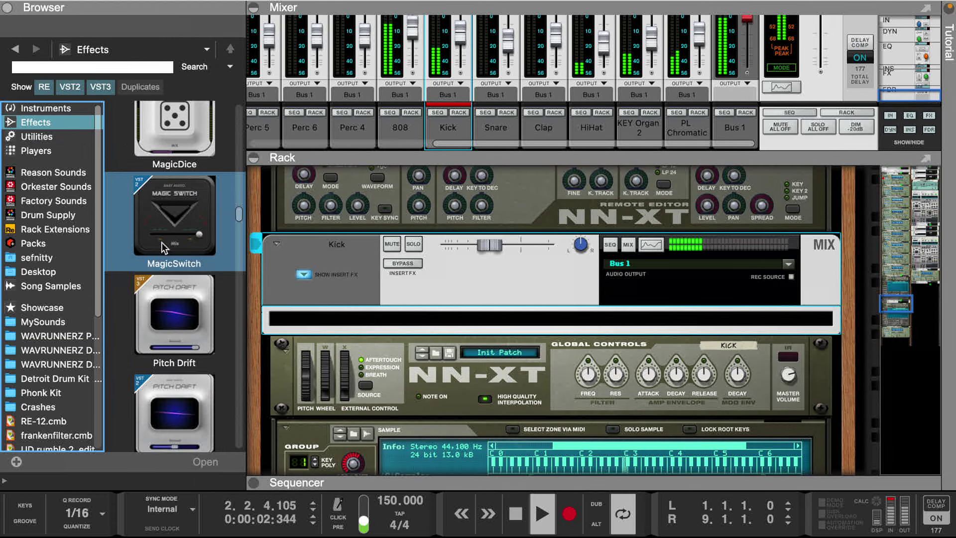
scroll(163, 247, "down", 20)
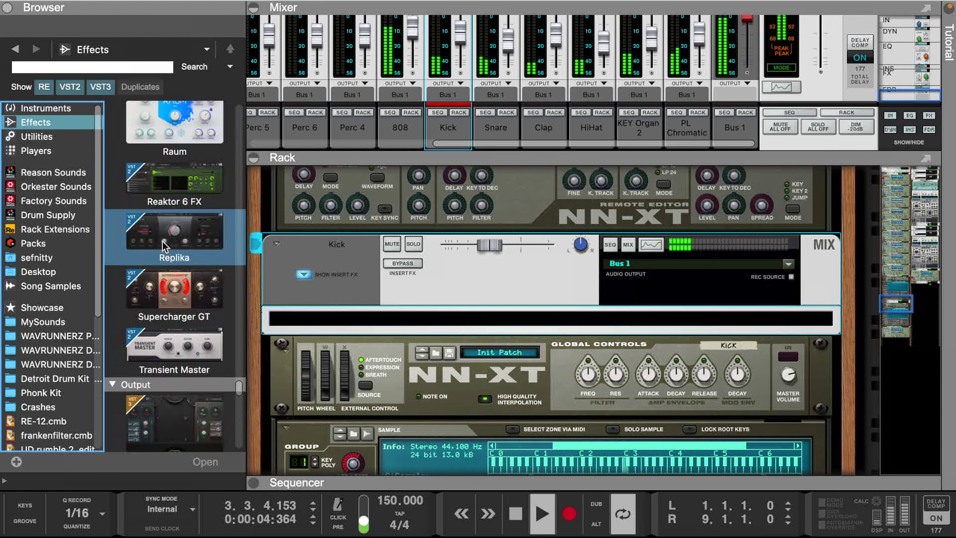
scroll(164, 247, "down", 20)
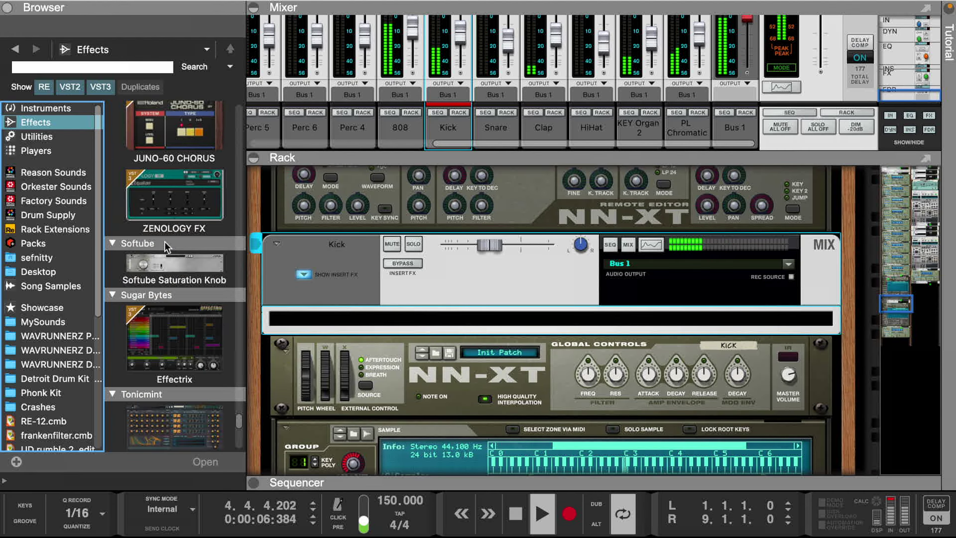
left_click(409, 134)
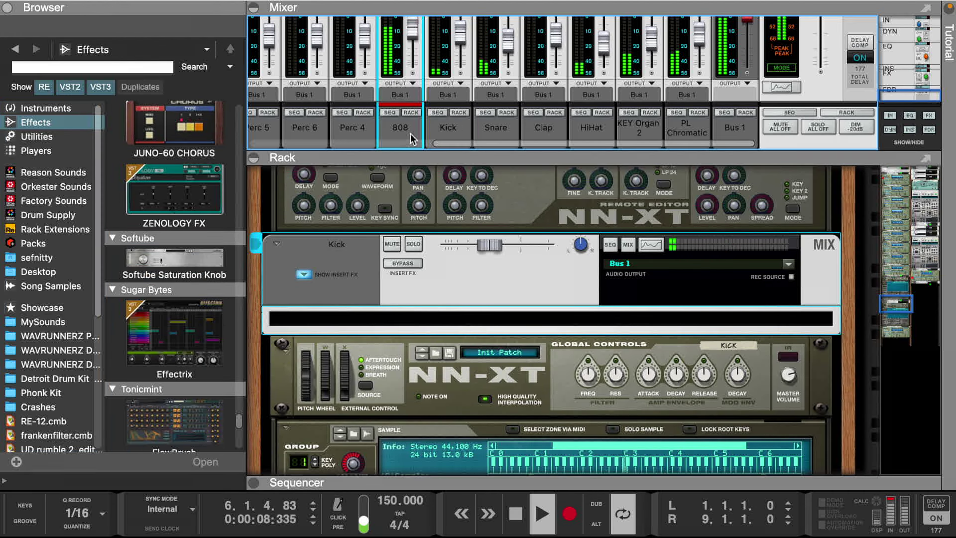
left_click(410, 115)
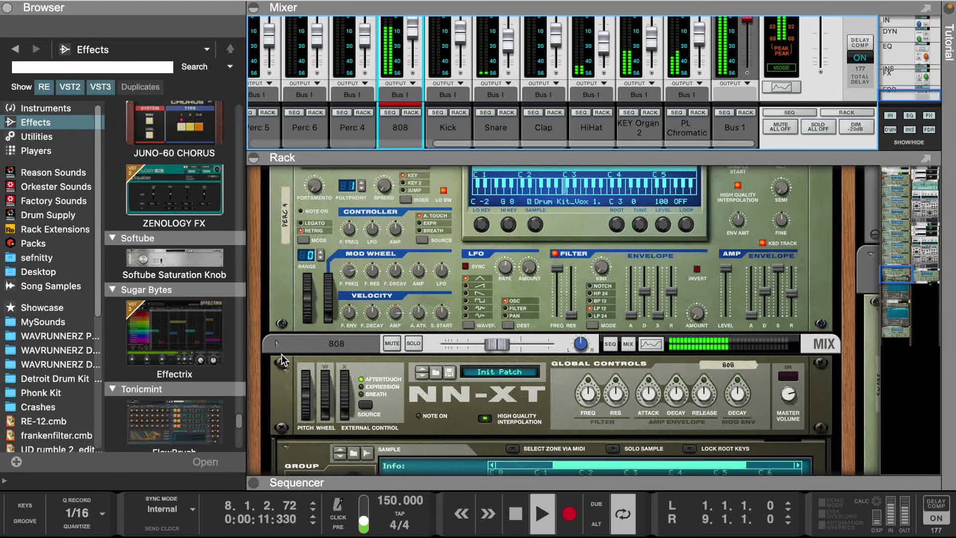
left_click(277, 343)
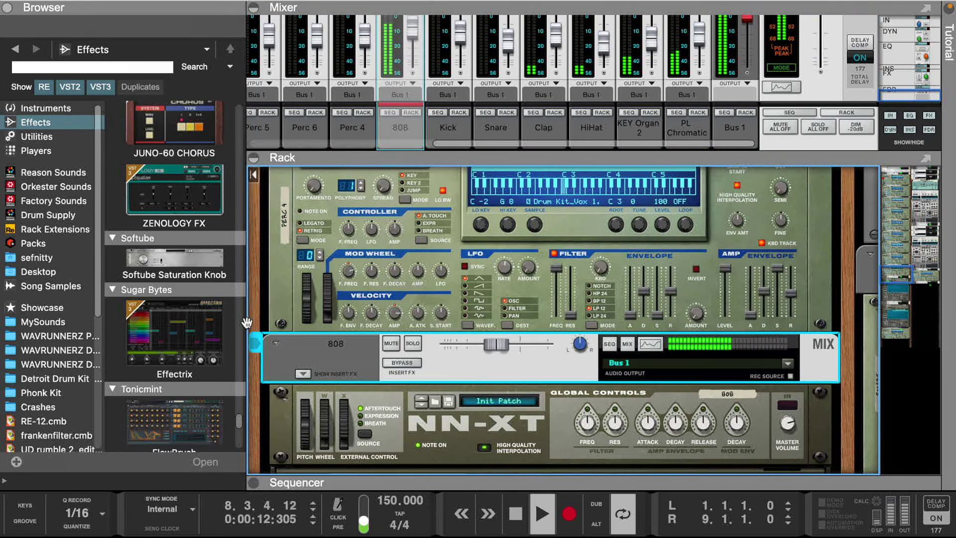
left_click_drag(174, 261, 384, 414)
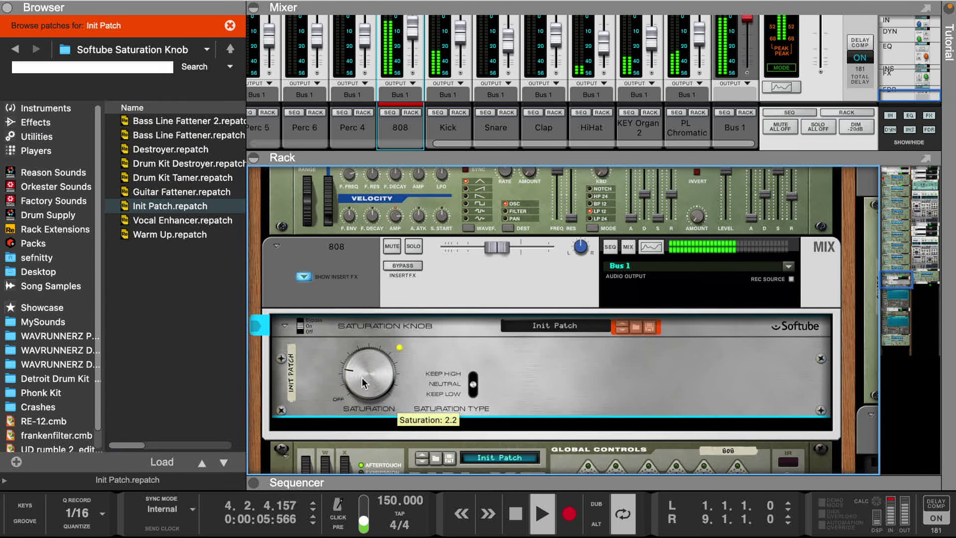
- Set the 808's Saturation Knob to 2.3 and lower the 808 mix channel slightly
left_click_drag(361, 382, 364, 380)
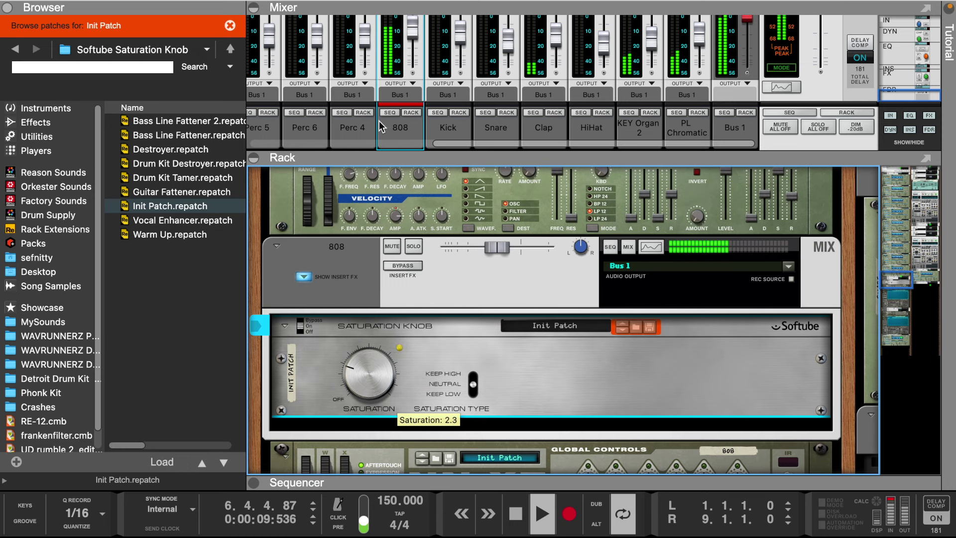
left_click_drag(381, 155, 381, 218)
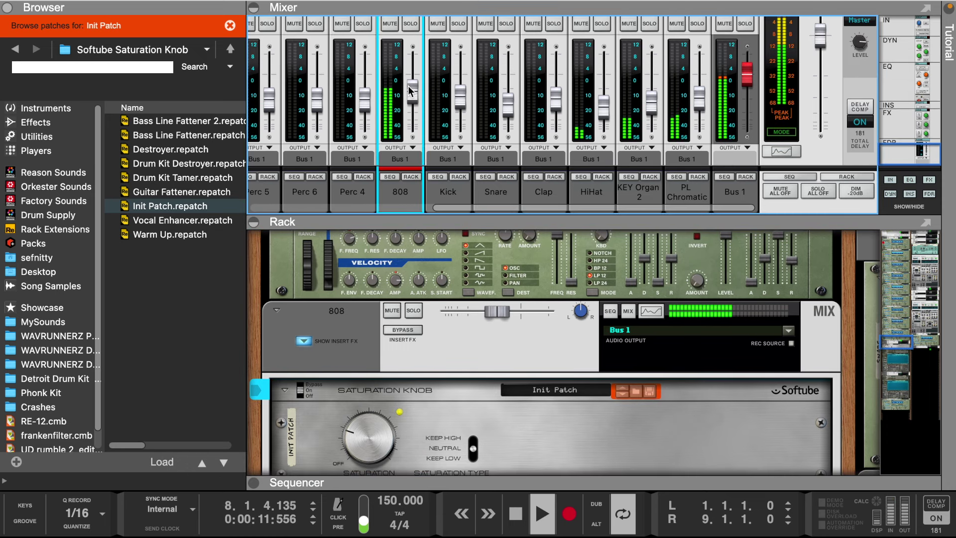
left_click_drag(410, 89, 409, 93)
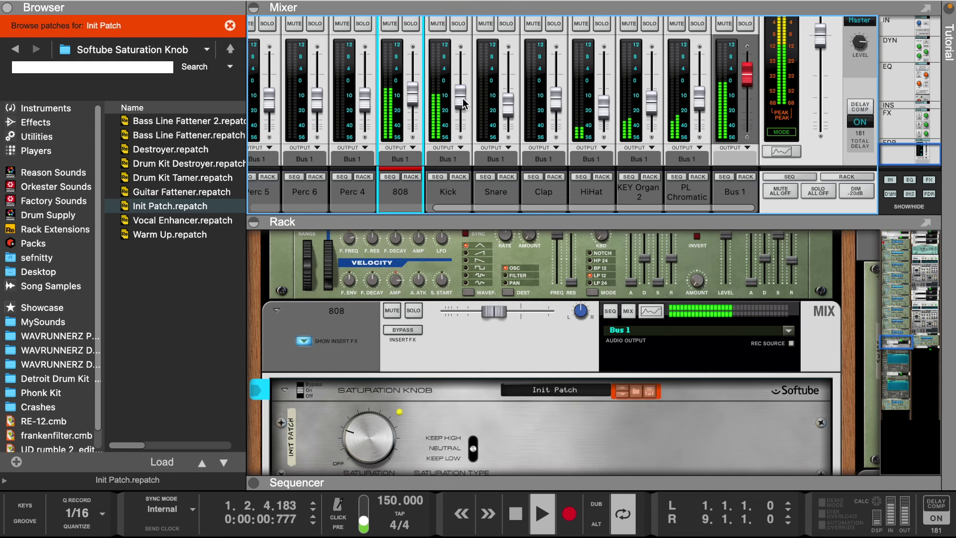
- Add Softube Saturation Knob as an insert effect on the Kick mix channel and set its saturation to 2.2
left_click(459, 177)
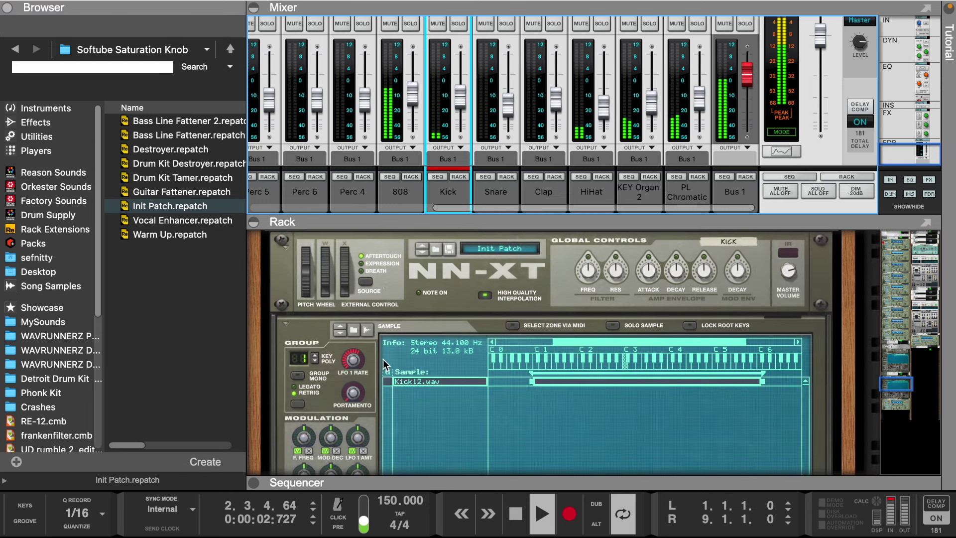
left_click(15, 48)
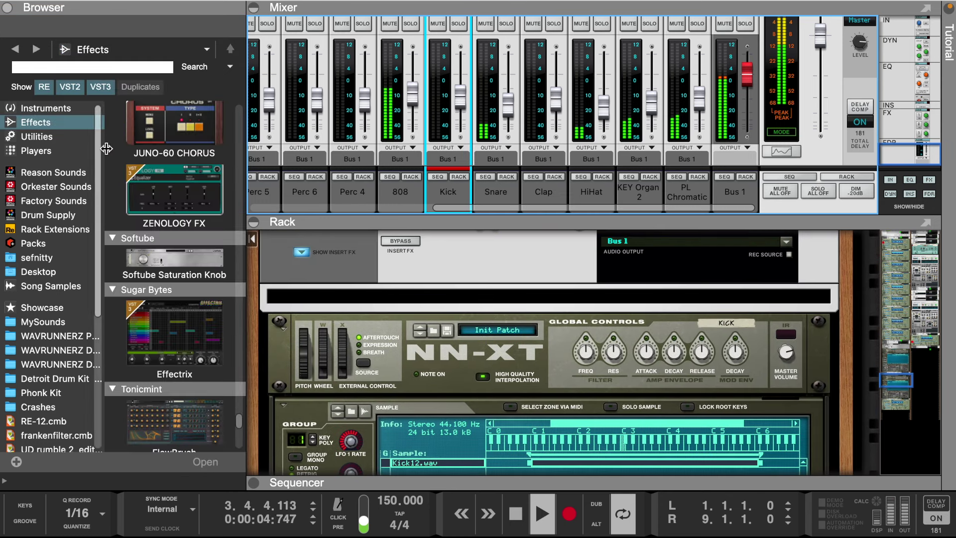
scroll(272, 311, "up", 1)
left_click_drag(179, 259, 345, 321)
left_click_drag(366, 368, 369, 366)
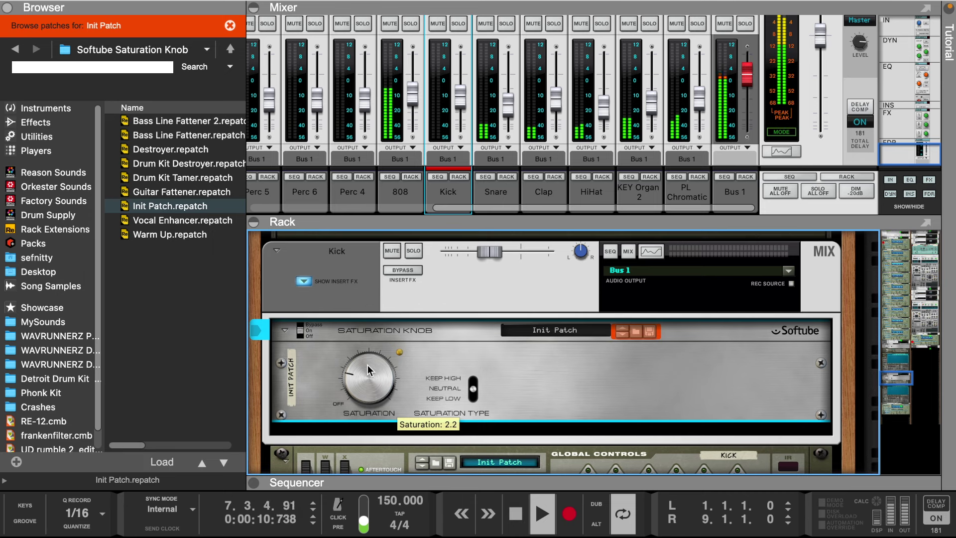
- Restart playback, then lower the Kick channel's level slightly and reduce its saturation amount
key("space")
key("space")
key("space")
key("space")
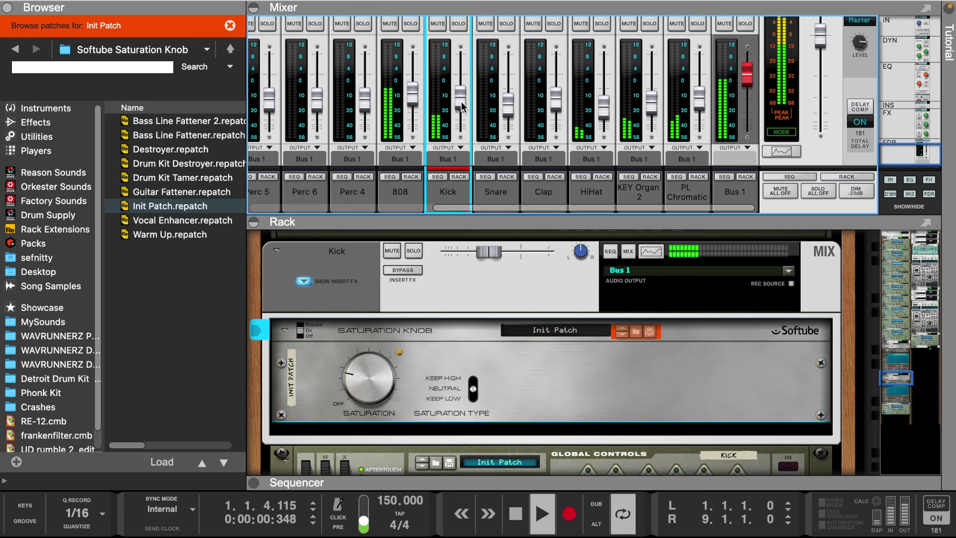
left_click_drag(458, 101, 459, 104)
left_click_drag(361, 378, 363, 384)
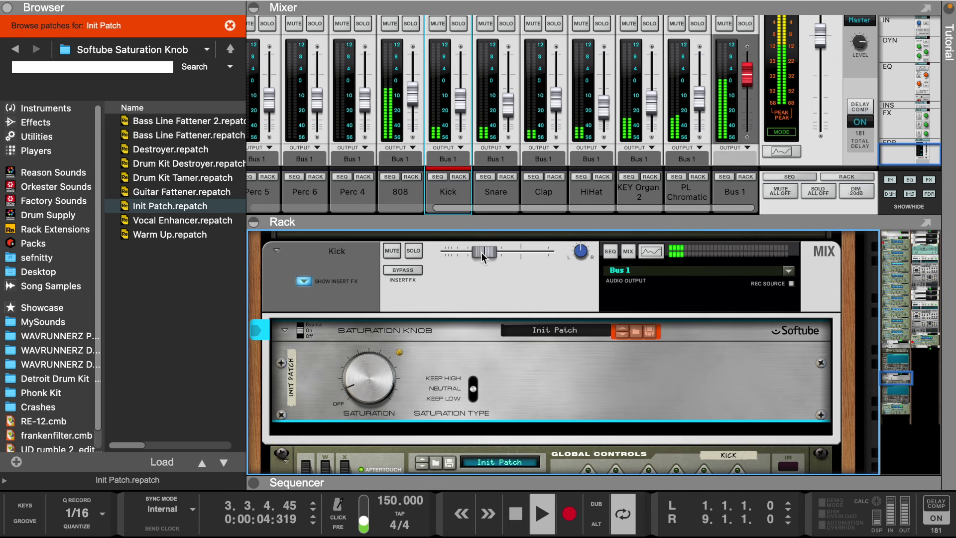
left_click_drag(481, 252, 479, 258)
- Enable the low-pass filter and EQ on the Kick, trimming the low mids slightly and boosting the lows about 2.2 dB around 230 Hz
left_click(649, 251)
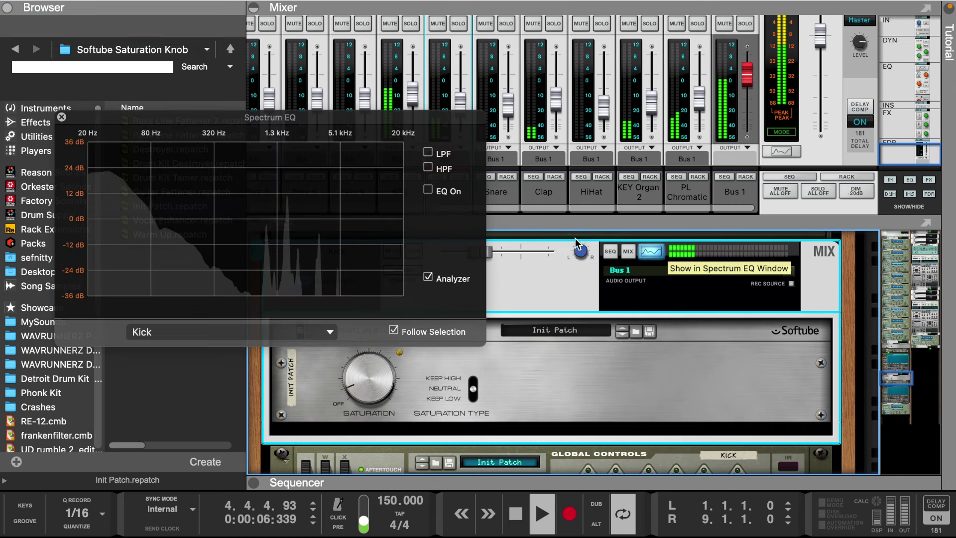
left_click(428, 151)
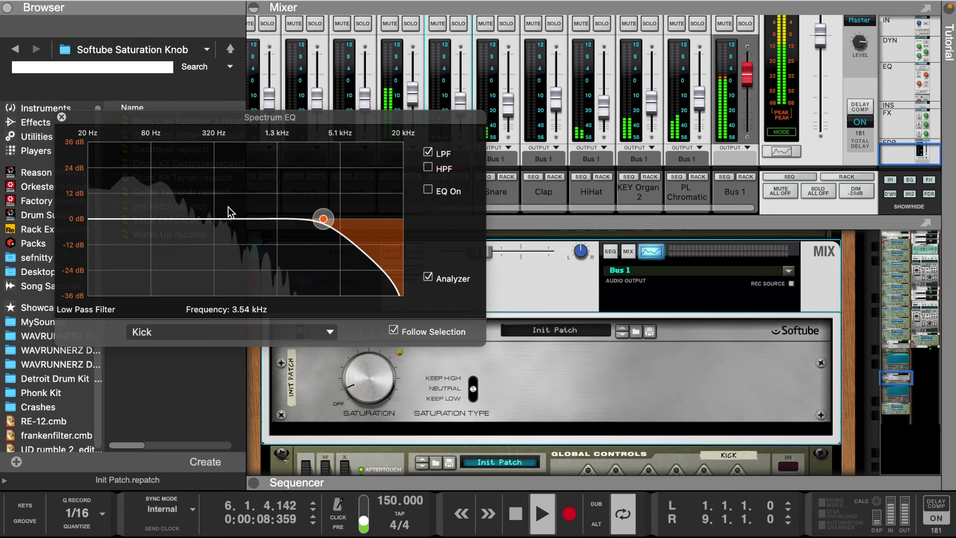
left_click(428, 166)
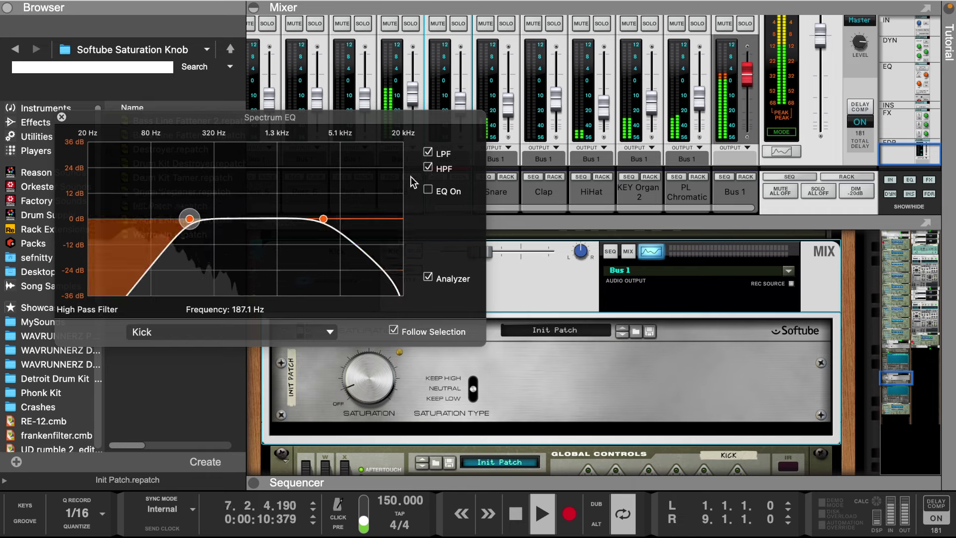
left_click(427, 167)
left_click(427, 190)
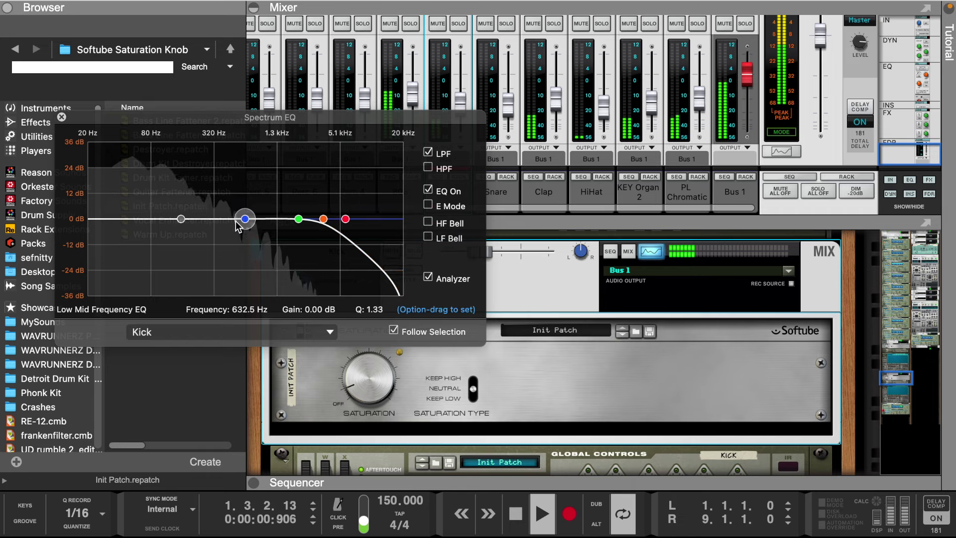
left_click_drag(243, 217, 199, 219)
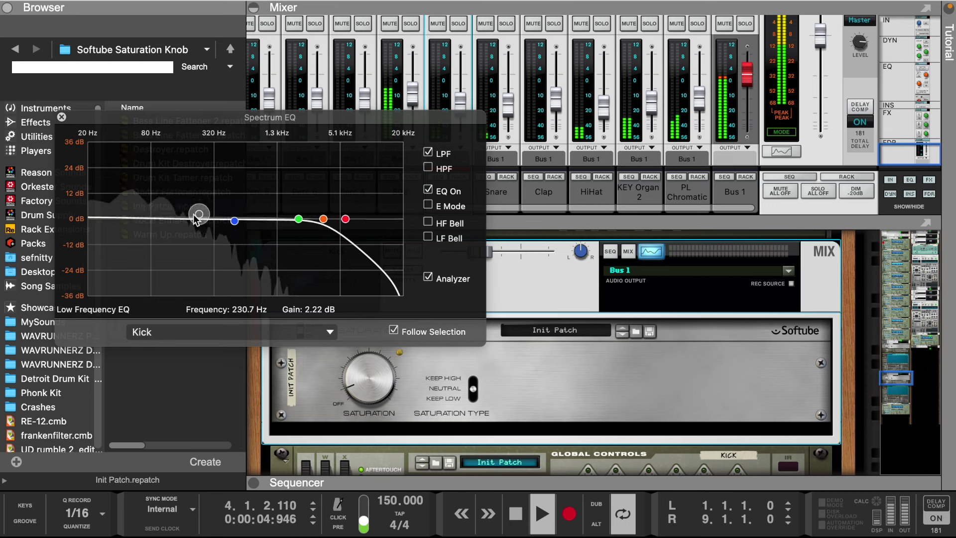
left_click(62, 117)
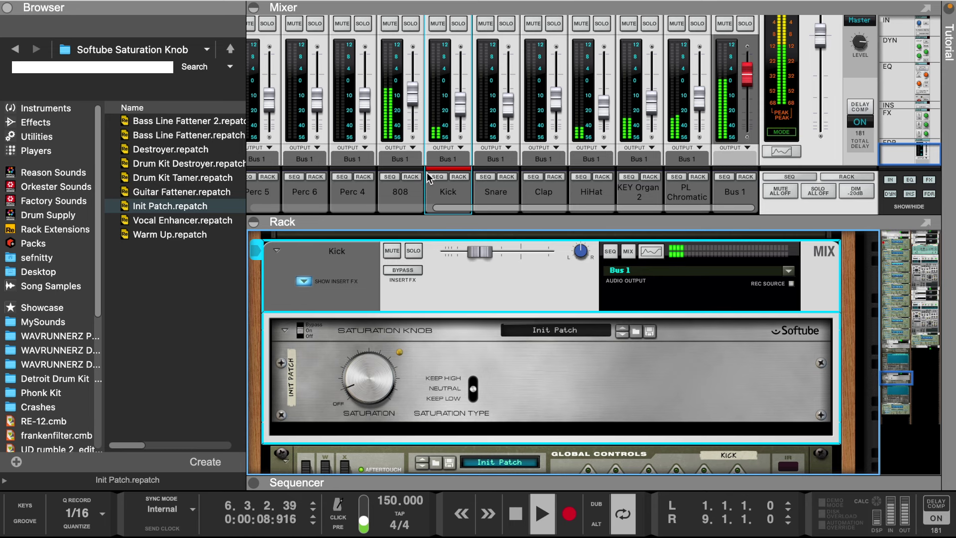
- Shorten the Kick clip to four bars and duplicate it so the copy fills bars 5 to 8
scroll(439, 171, "up", 1)
left_click_drag(582, 488, 459, 5)
left_click(501, 90)
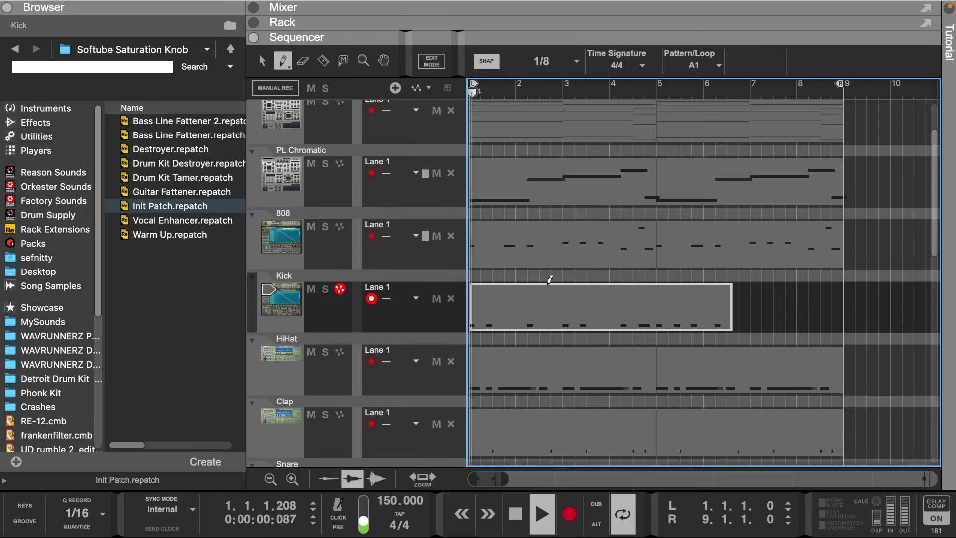
left_click(262, 61)
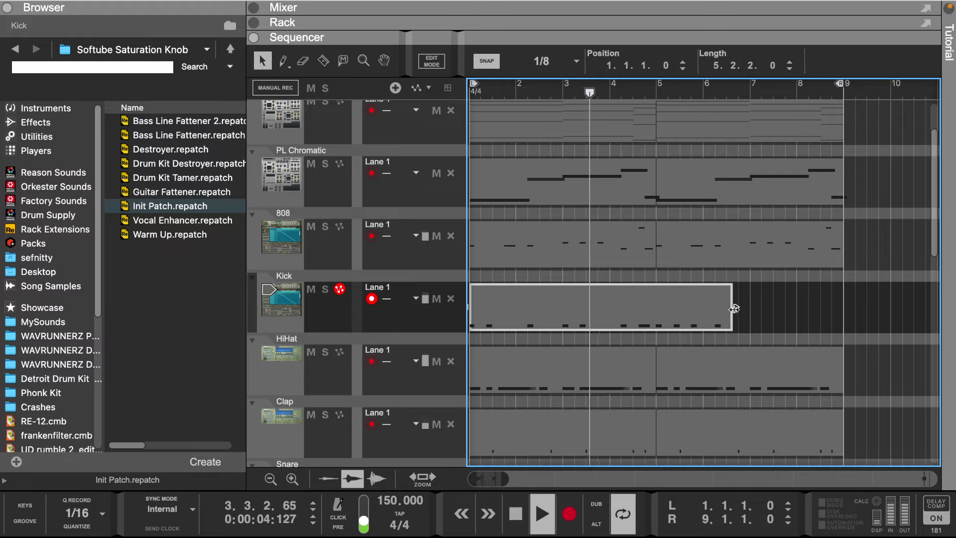
left_click_drag(735, 309, 657, 318)
key("ctrl+d")
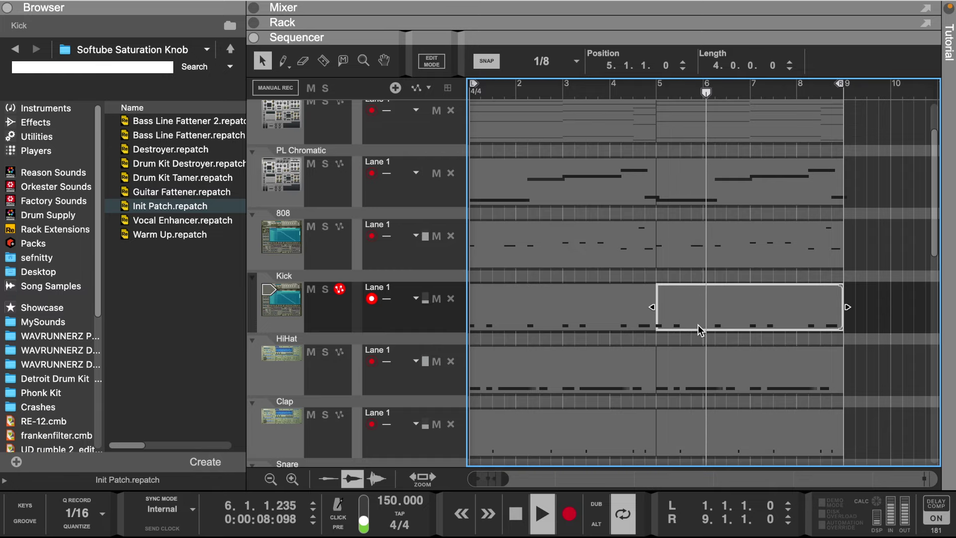
left_click(286, 314)
- Check the master compressor's meter and threshold in the mixer
left_click_drag(540, 24, 575, 351)
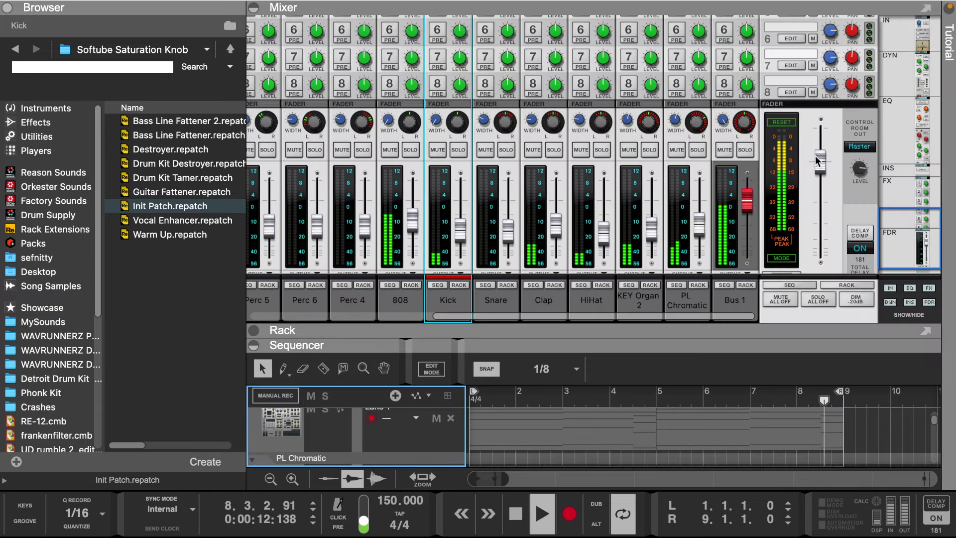
scroll(817, 158, "up", 15)
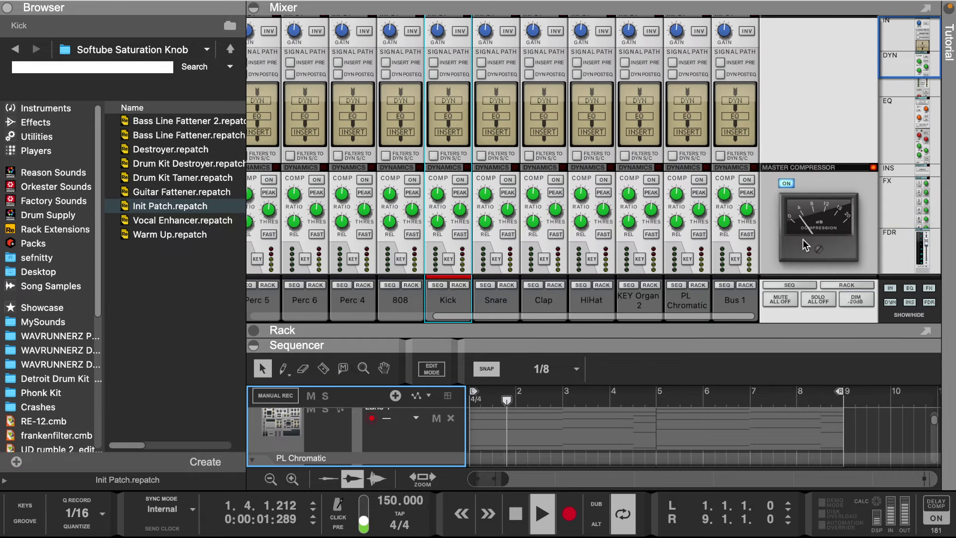
scroll(802, 239, "down", 2)
left_click(788, 253)
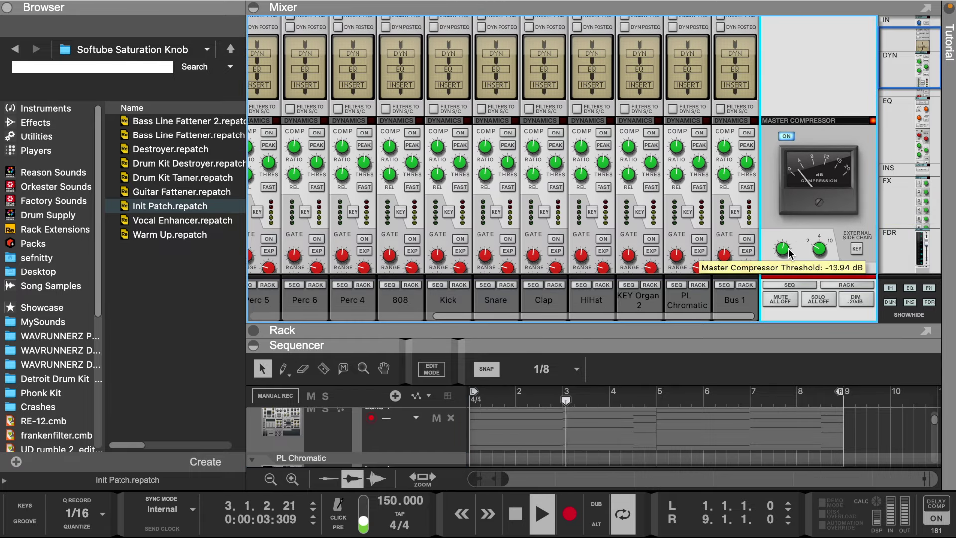
scroll(514, 193, "down", 12)
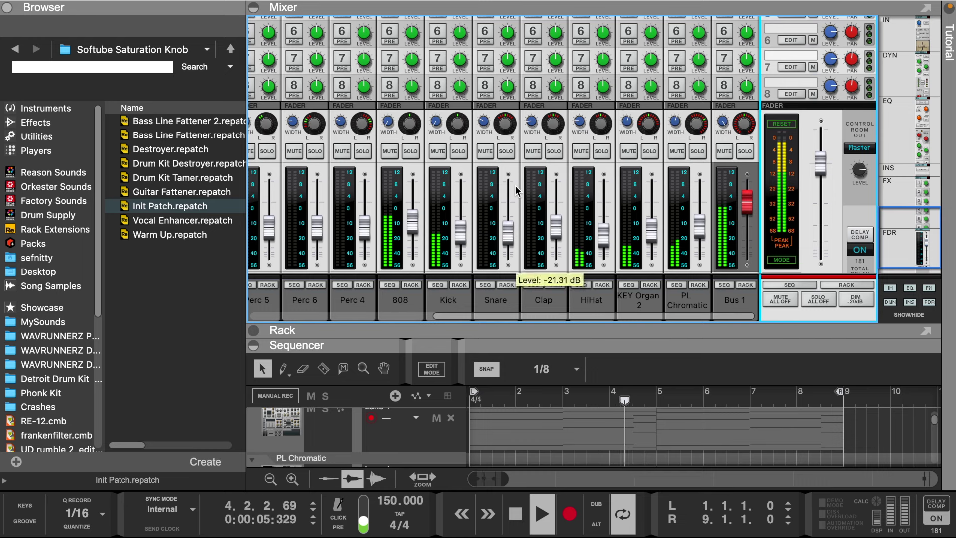
- Set the Kick channel's level to -16.48 dB and the Clap channel's level to -13.81 dB
left_click(462, 232)
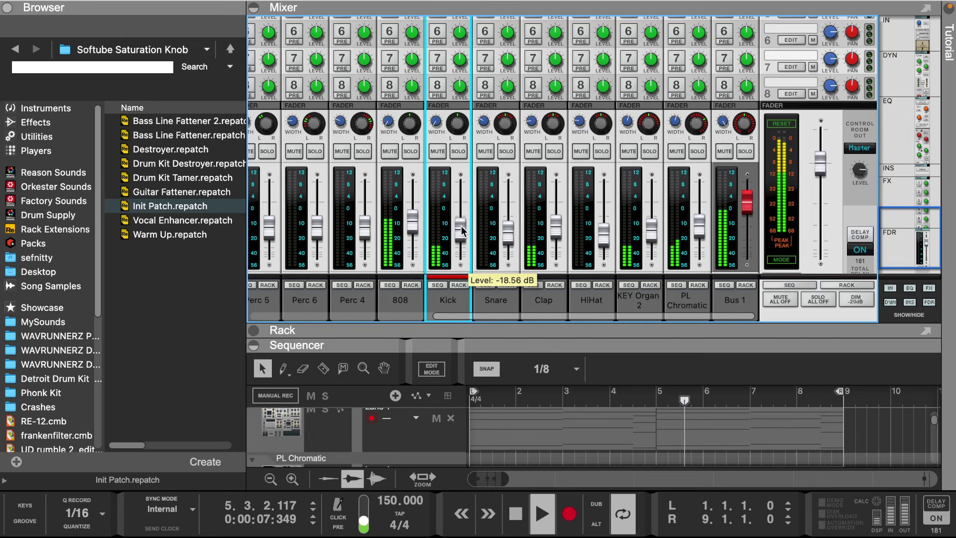
left_click_drag(462, 230, 463, 228)
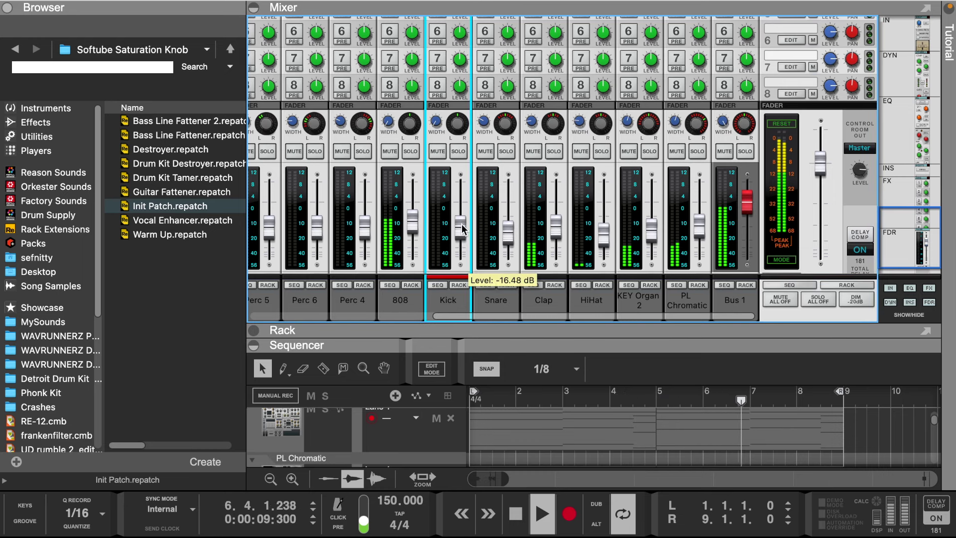
mouse_move(417, 224)
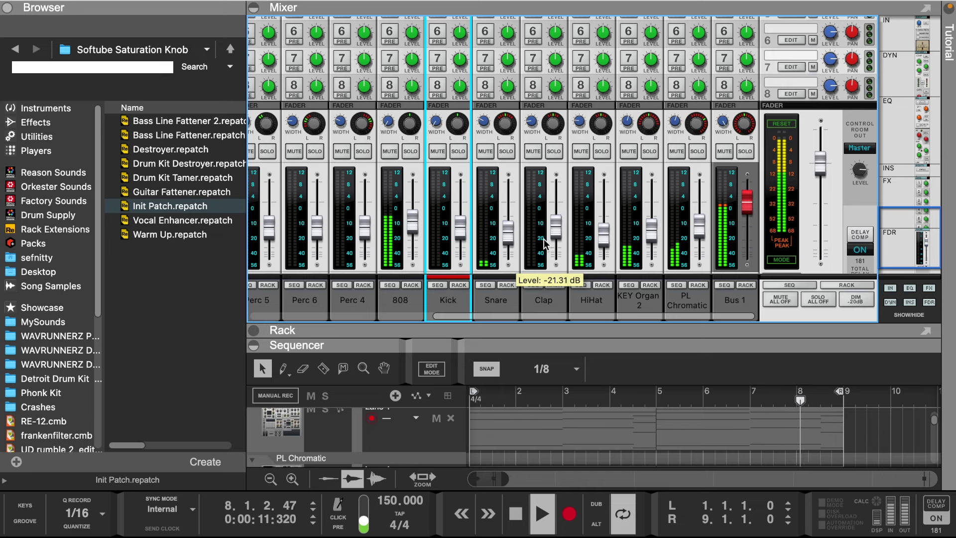
left_click_drag(555, 239, 556, 236)
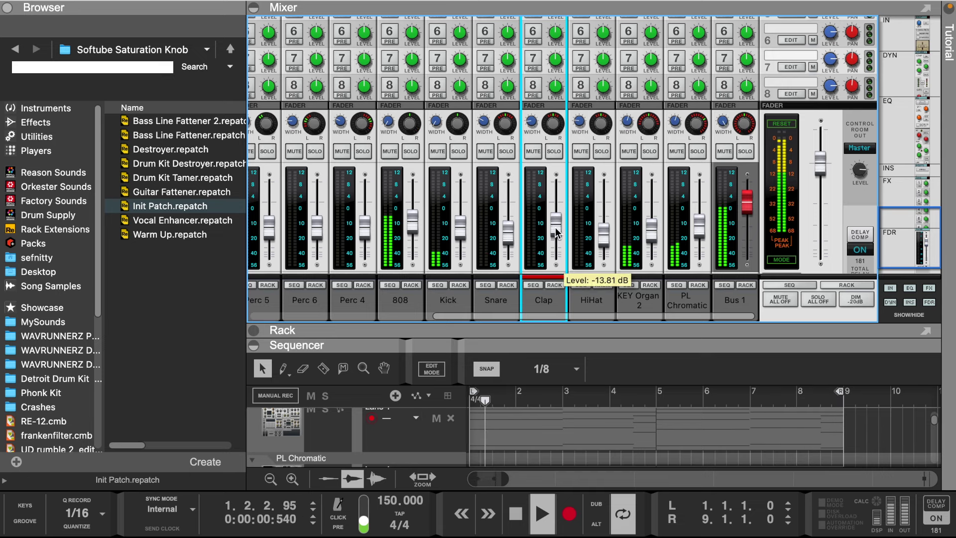
- Enlarge the sequencer and zoom out the timeline to show the whole loop and the empty bars after it
left_click_drag(497, 322, 497, 107)
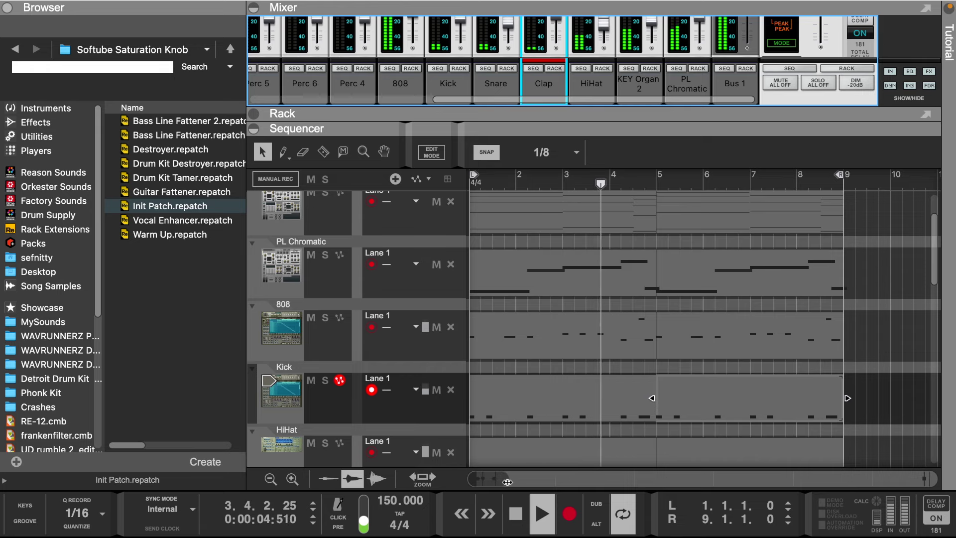
left_click_drag(505, 478, 551, 479)
left_click(269, 478)
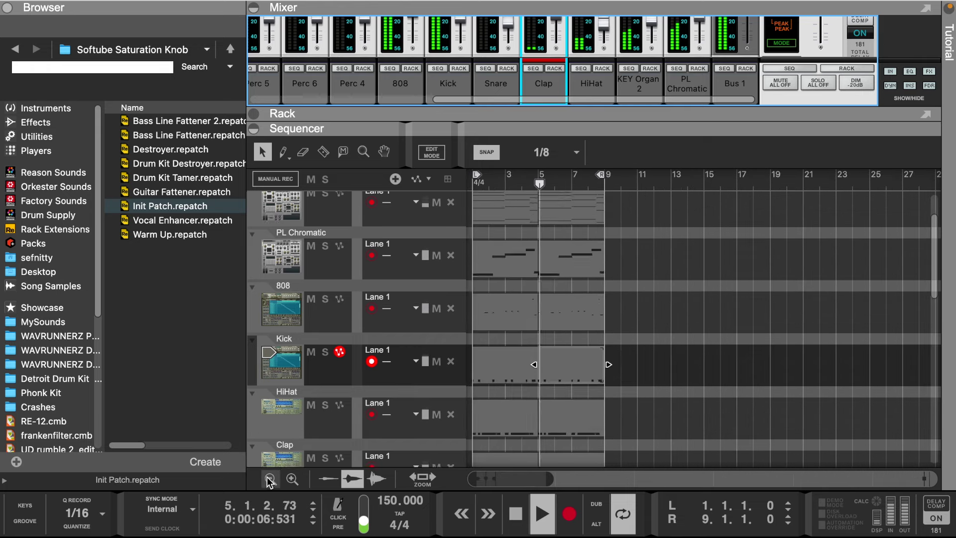
- Duplicate the melody, 808 and drum clips into bars 9 to 16 and extend the loop's right locator to bar 17
left_click(269, 478)
left_click(270, 479)
scroll(640, 235, "up", 2)
left_click_drag(648, 193, 488, 251)
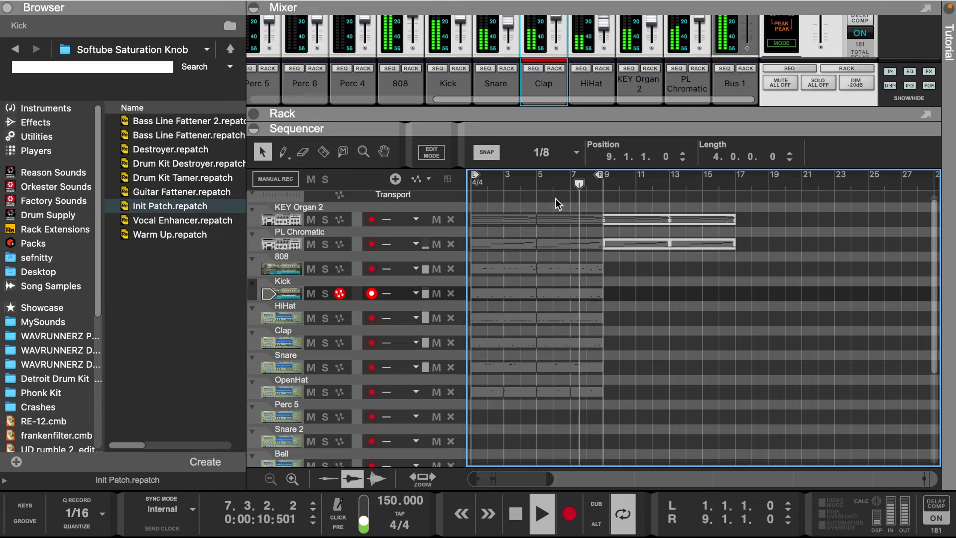
left_click_drag(600, 175, 737, 192)
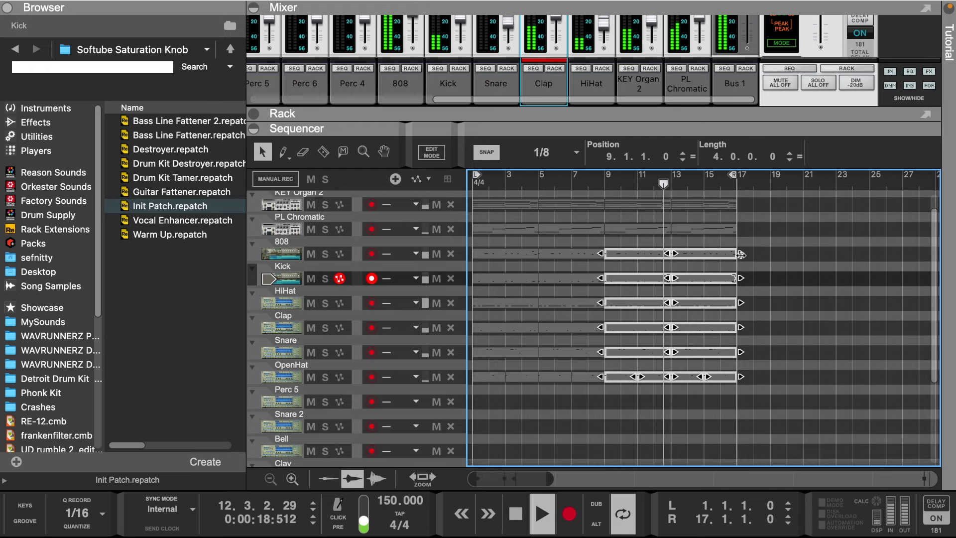
- Trim the copied 808 and drum clips to end one bar early, and restore those starting at bar 9 to four bars
left_click_drag(740, 254, 724, 254)
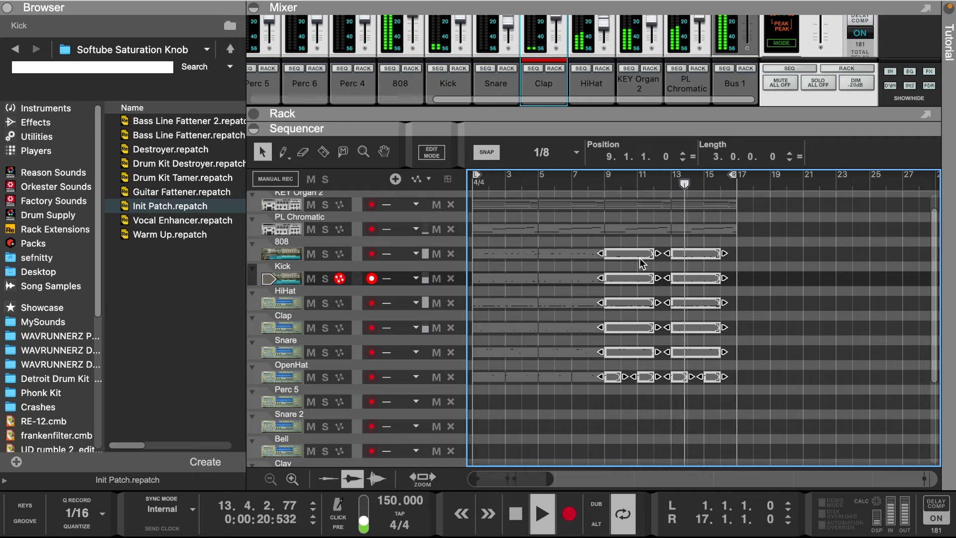
left_click_drag(651, 248, 673, 381)
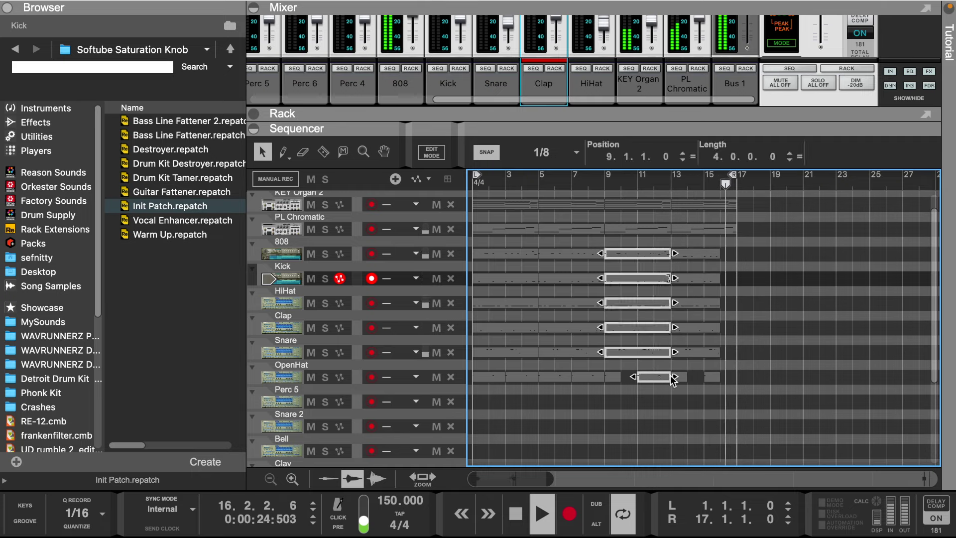
scroll(740, 303, "up", 2)
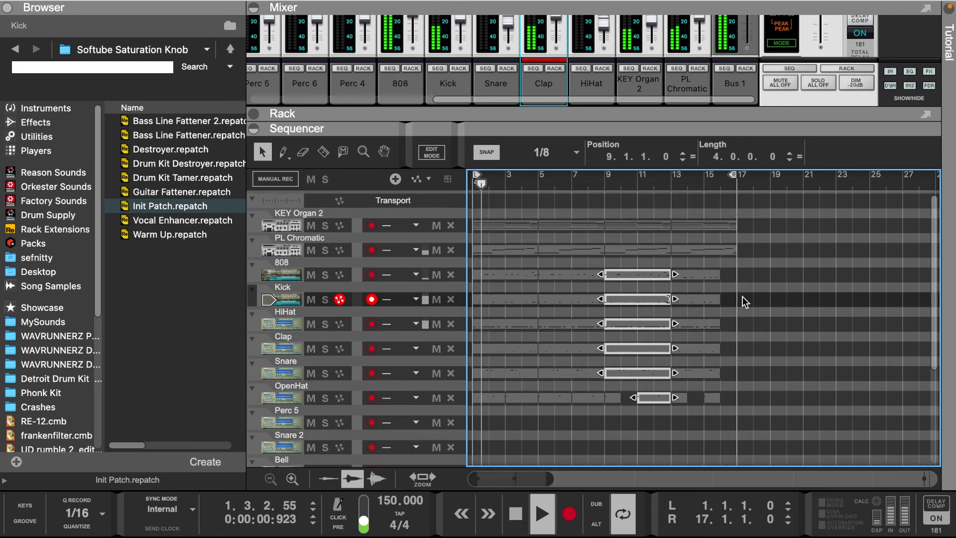
- Solo the KEY Organ 2 track and inspect its insert effects and Spectrum EQ curve
left_click(294, 480)
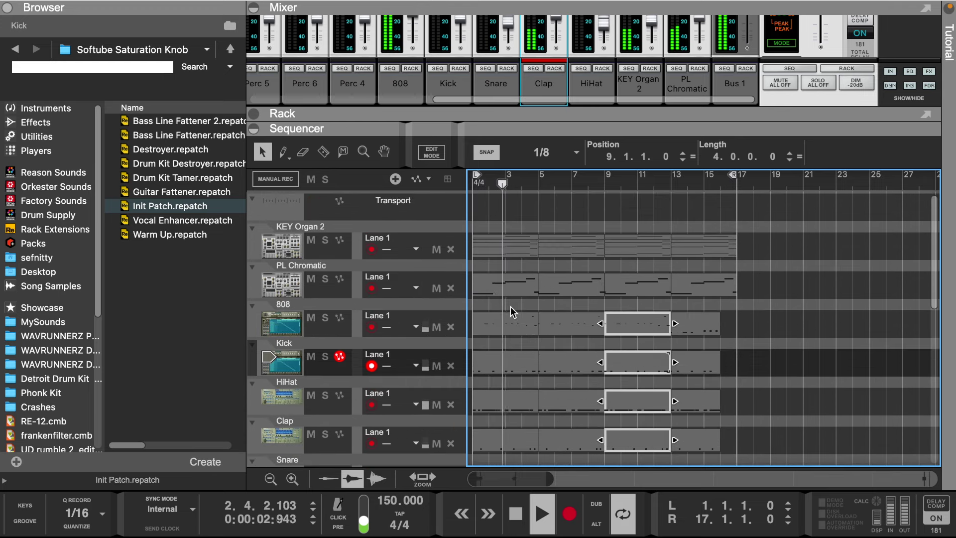
left_click(325, 240)
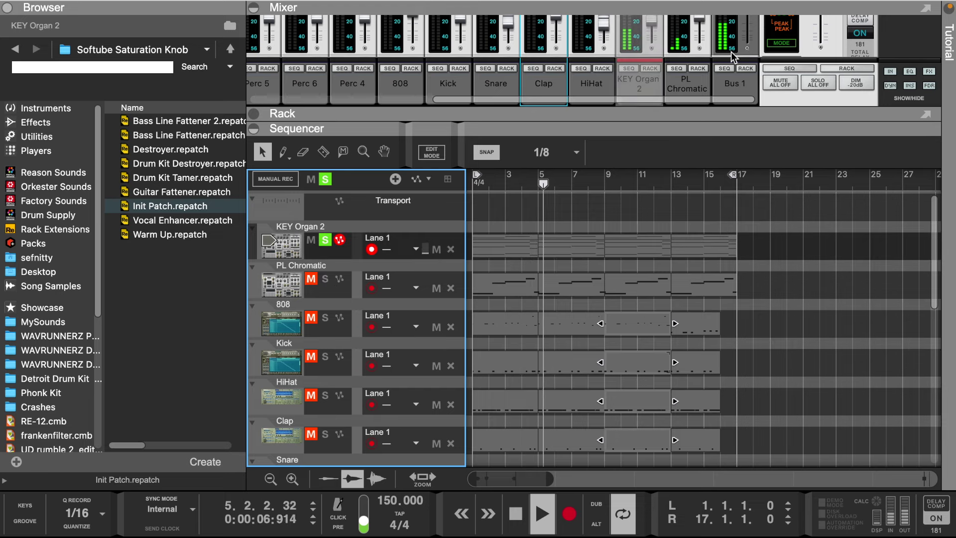
left_click(646, 70)
scroll(623, 179, "up", 10)
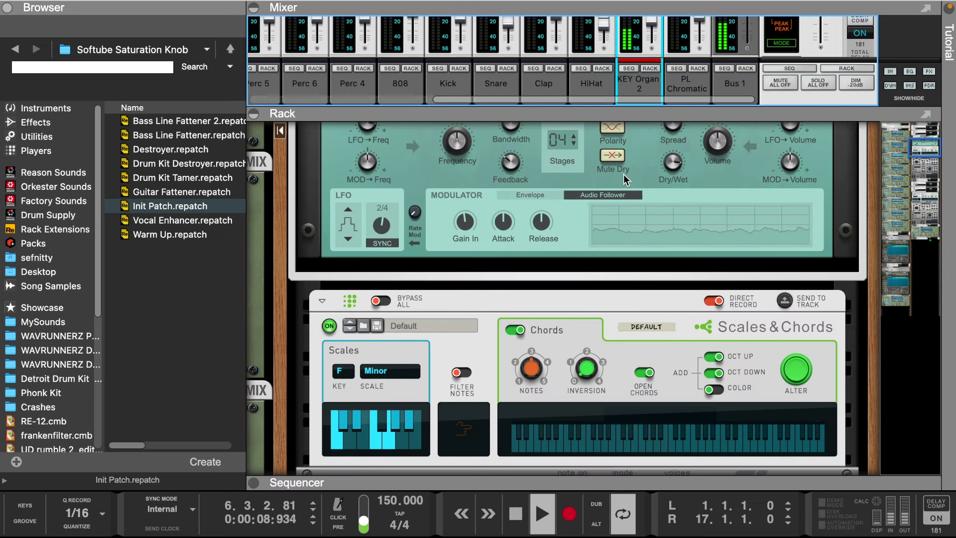
scroll(628, 179, "up", 3)
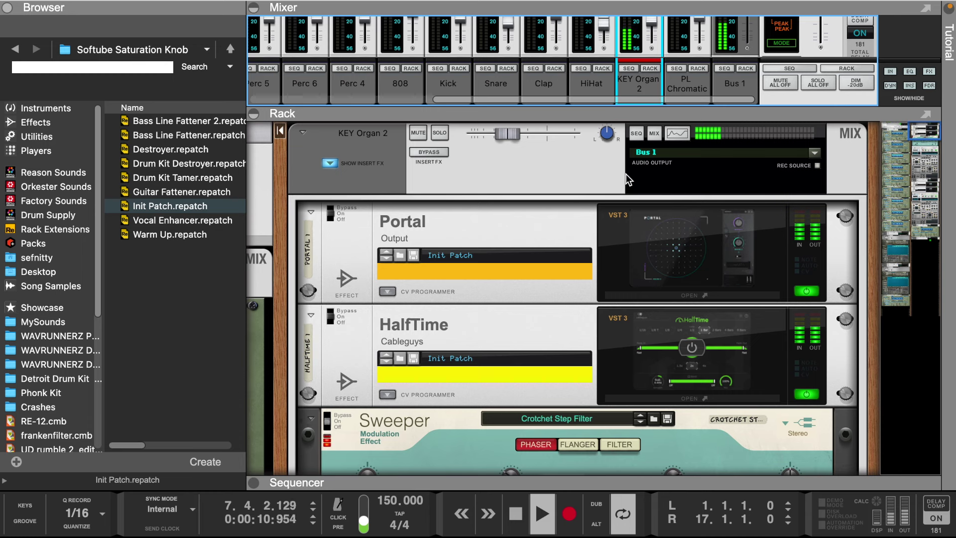
left_click(676, 134)
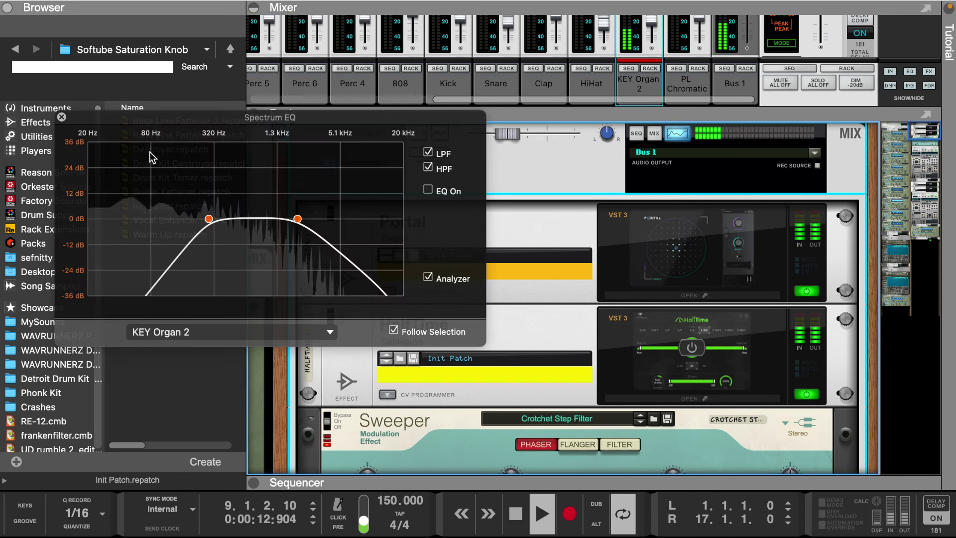
left_click(63, 118)
- Finish checking KEY Organ 2's insert effects, bring back the sequencer and clear the track's solo
scroll(684, 102, "up", 2)
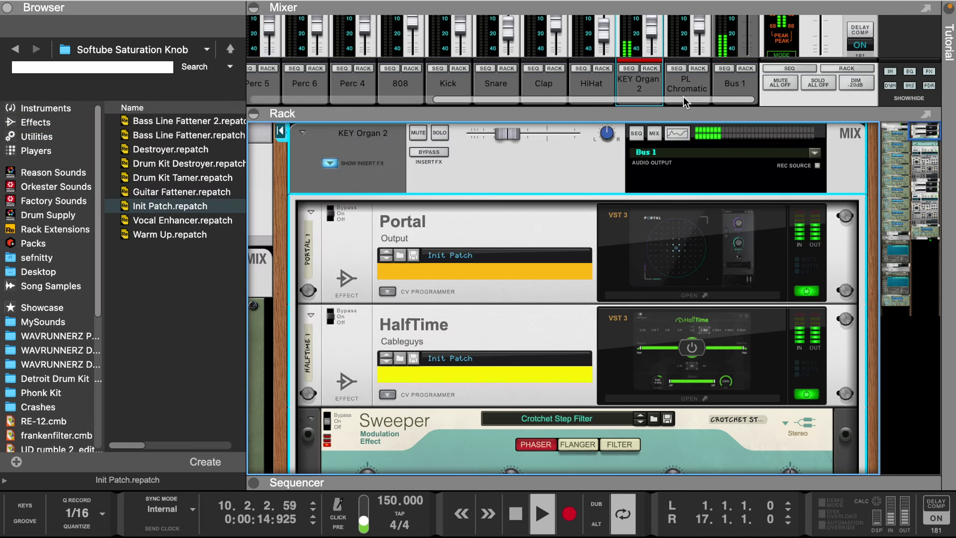
scroll(684, 102, "down", 2)
scroll(622, 442, "down", 1)
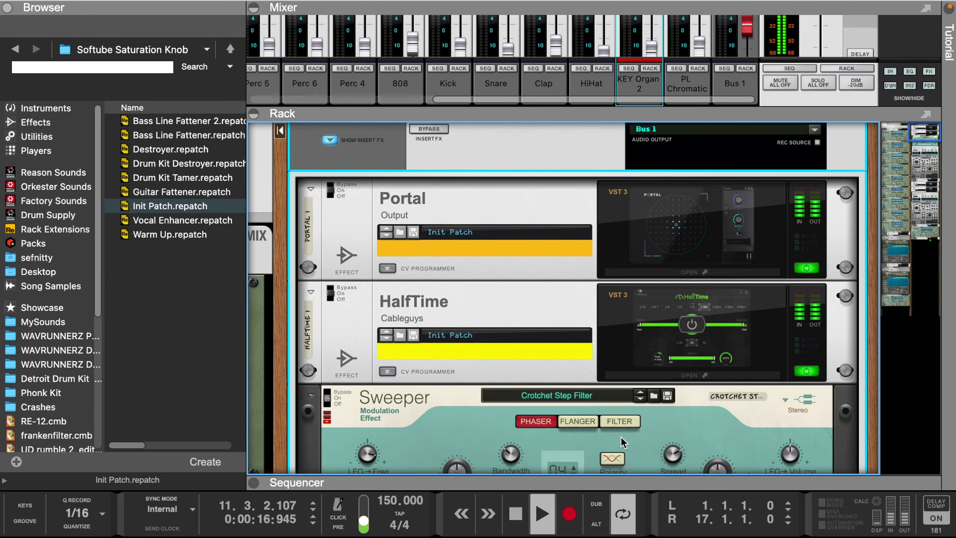
left_click_drag(623, 476, 584, 160)
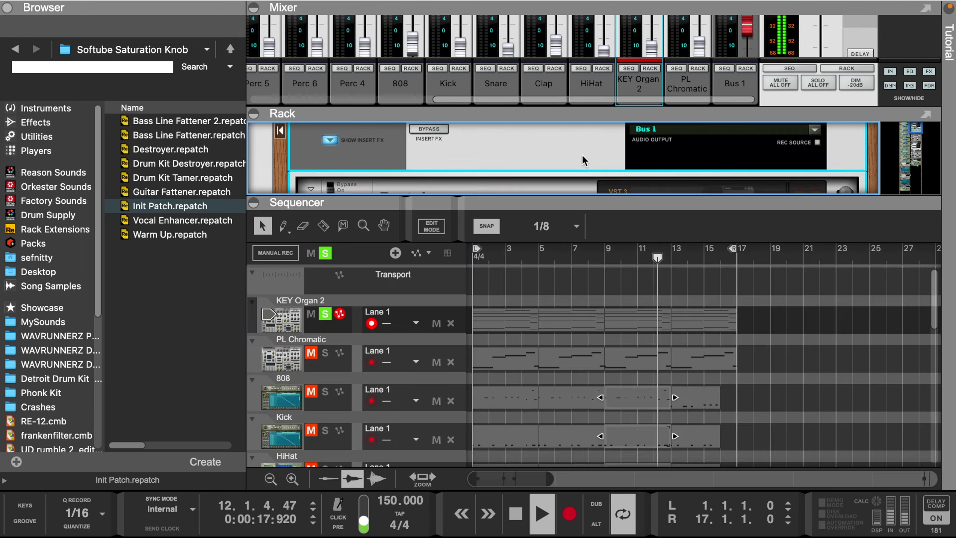
left_click(326, 253)
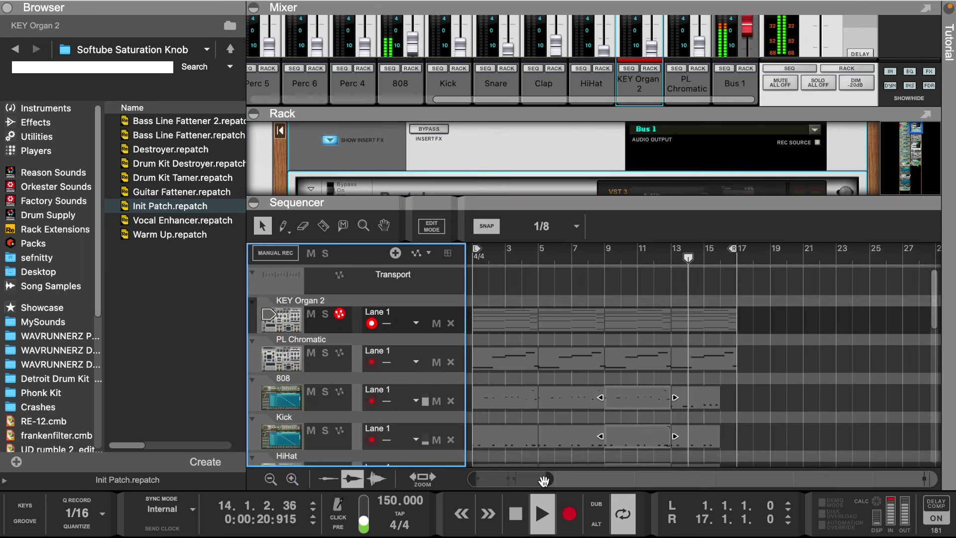
- Enlarge the mixer to check the channel faders and meters, and make room for the sequencer tracks again
left_click_drag(543, 117, 486, 251)
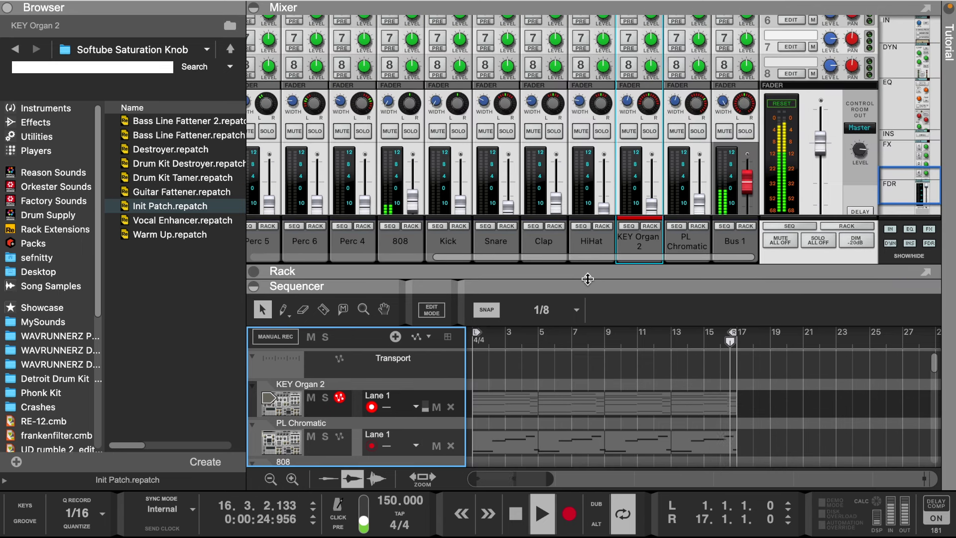
scroll(492, 199, "down", 3)
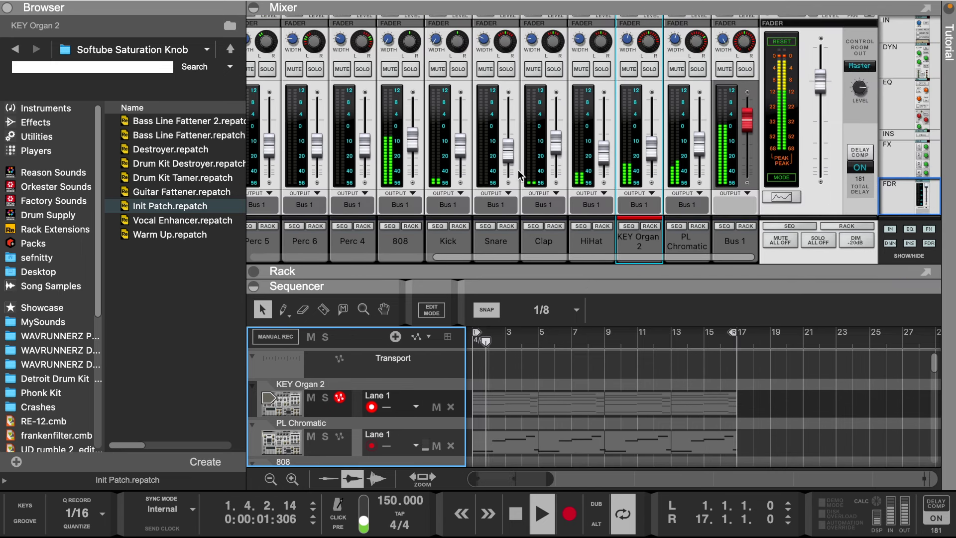
left_click_drag(569, 289, 558, 158)
scroll(577, 271, "down", 1)
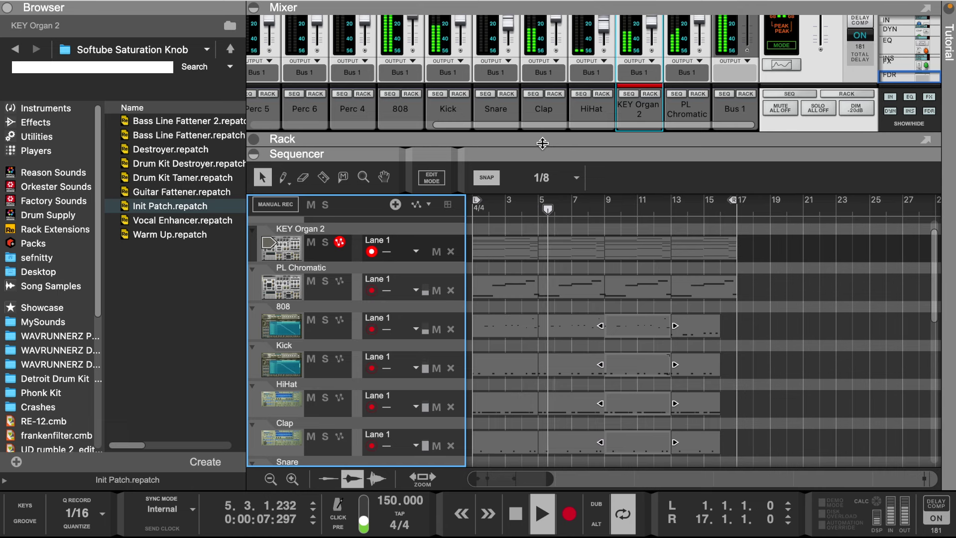
left_click_drag(539, 147, 543, 181)
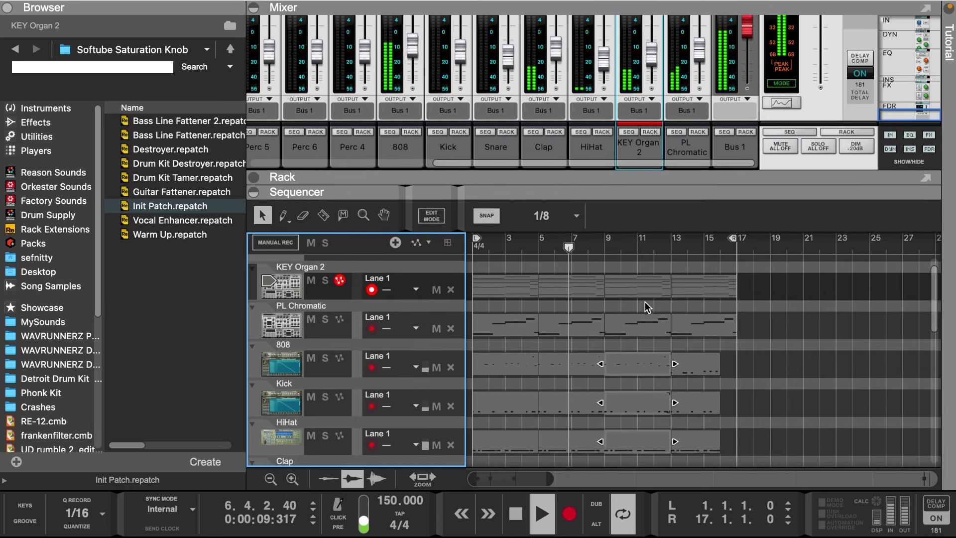
- Delete all 808 and drum clips from bar 9 onward, including the one-bar OpenHat clip
left_click_drag(632, 351, 715, 503)
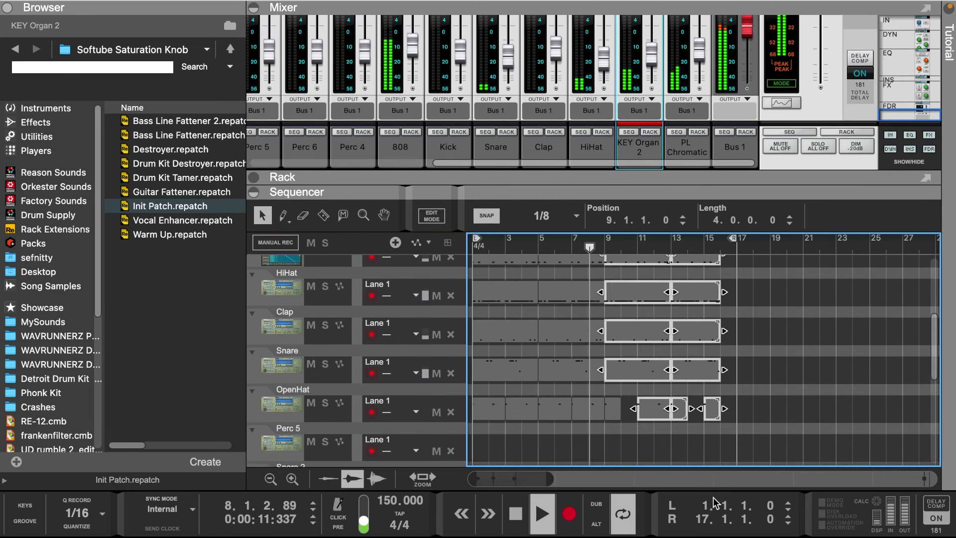
key("Delete")
left_click(609, 408)
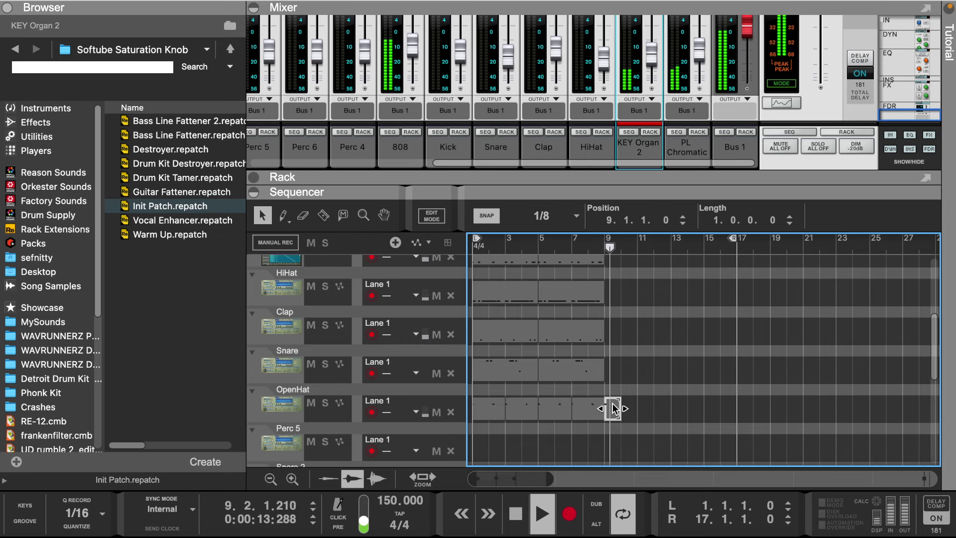
key("Delete")
scroll(614, 398, "up", 5)
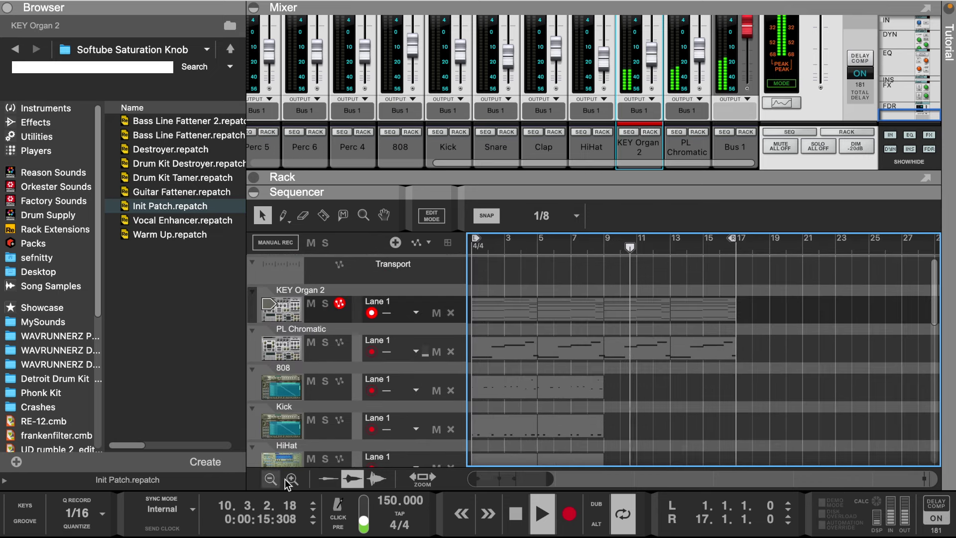
- Set the dry/wet mix of the Portal effect on the PL Chromatic channel to 5
left_click(699, 133)
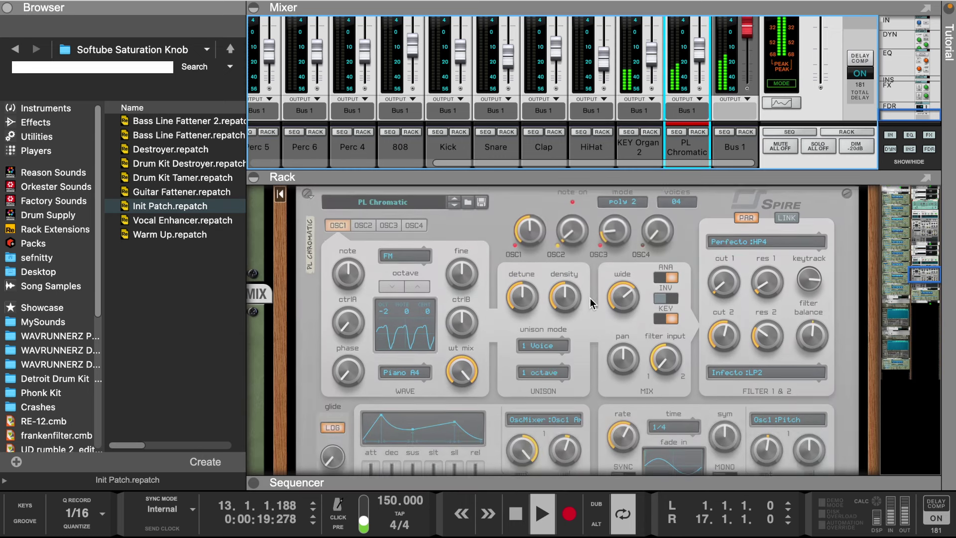
scroll(593, 299, "up", 10)
left_click(675, 385)
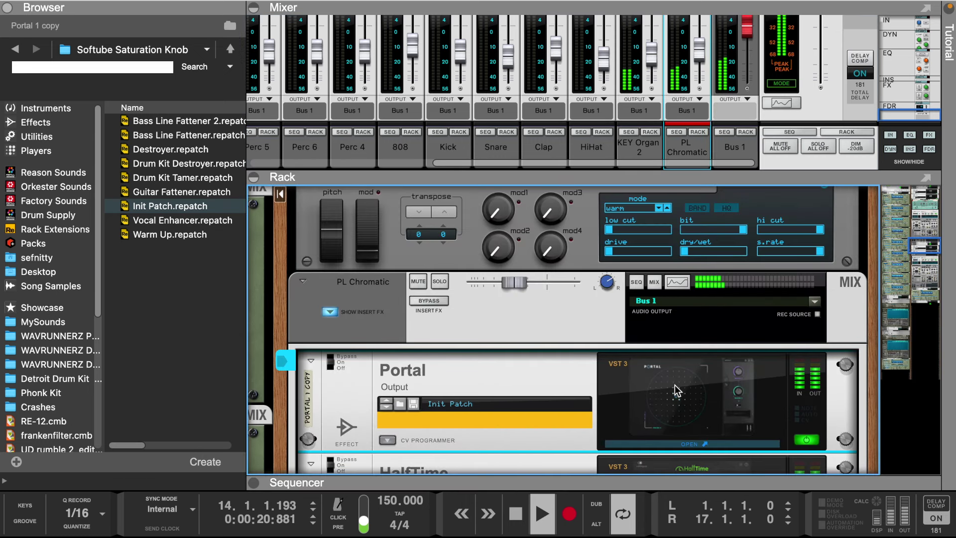
double_click(673, 383)
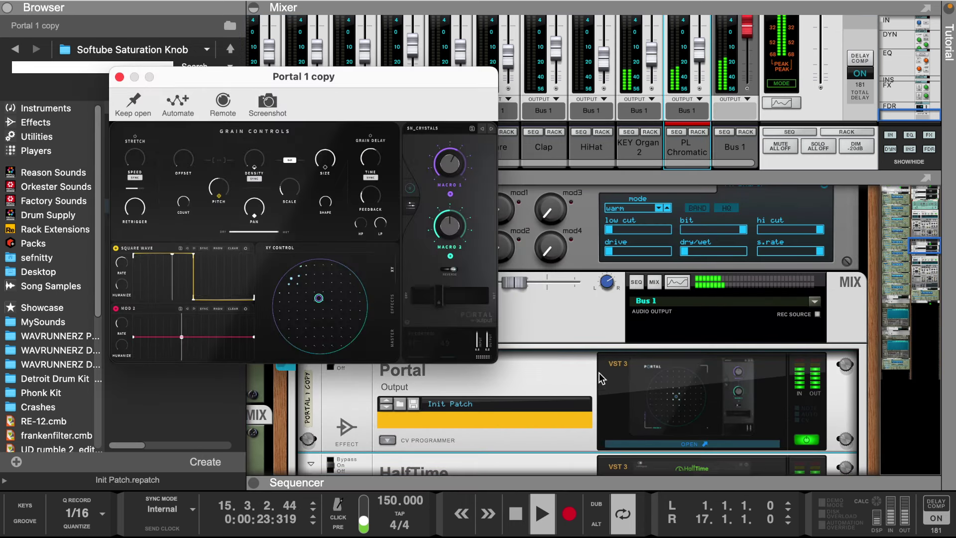
left_click_drag(432, 301, 421, 304)
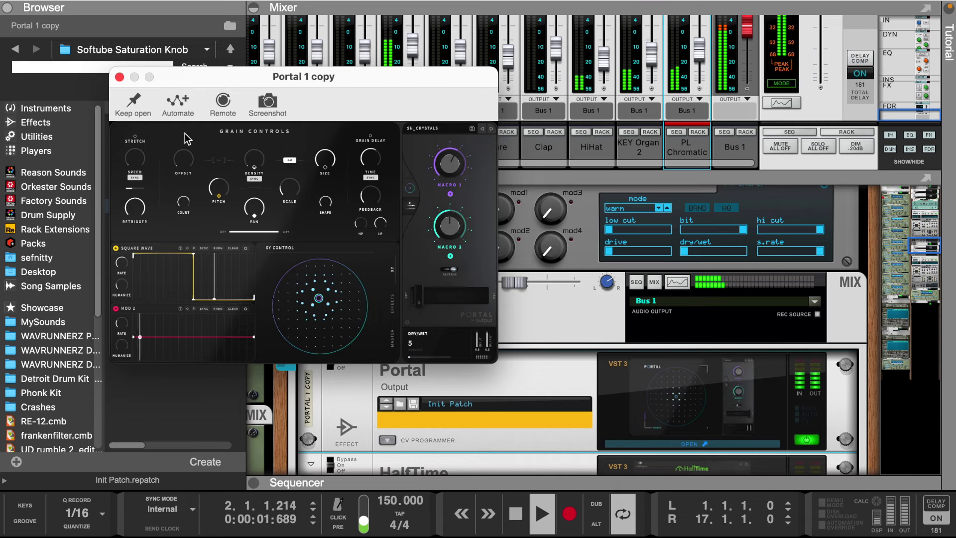
left_click(119, 78)
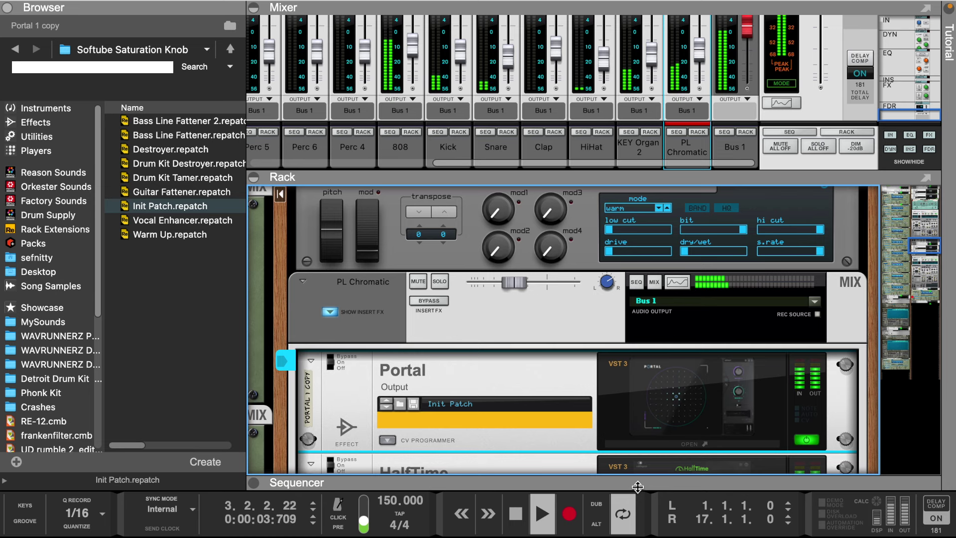
- Enlarge the sequencer and duplicate the 808 and drum clips of bars 5 to 8 into bars 9 to 12
left_click_drag(638, 486, 525, 51)
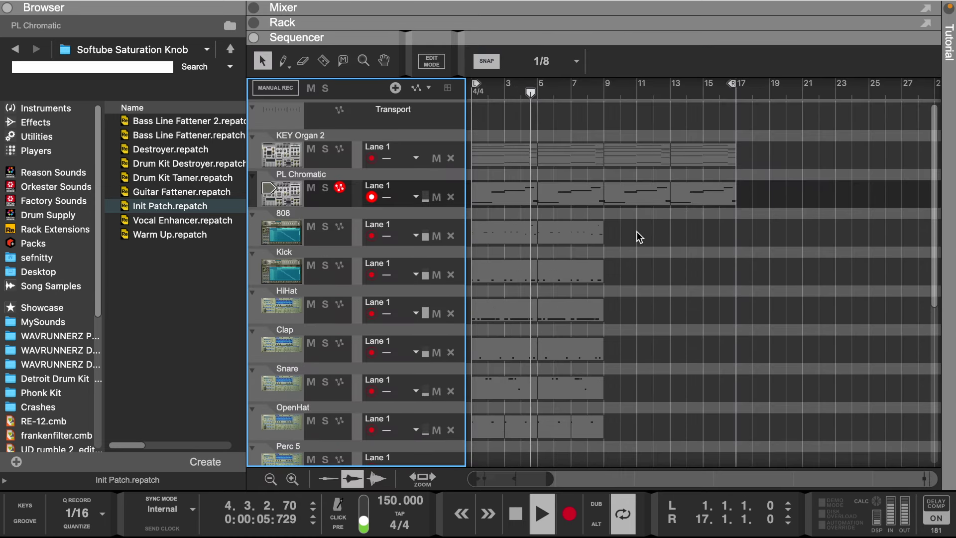
left_click_drag(634, 220, 540, 434)
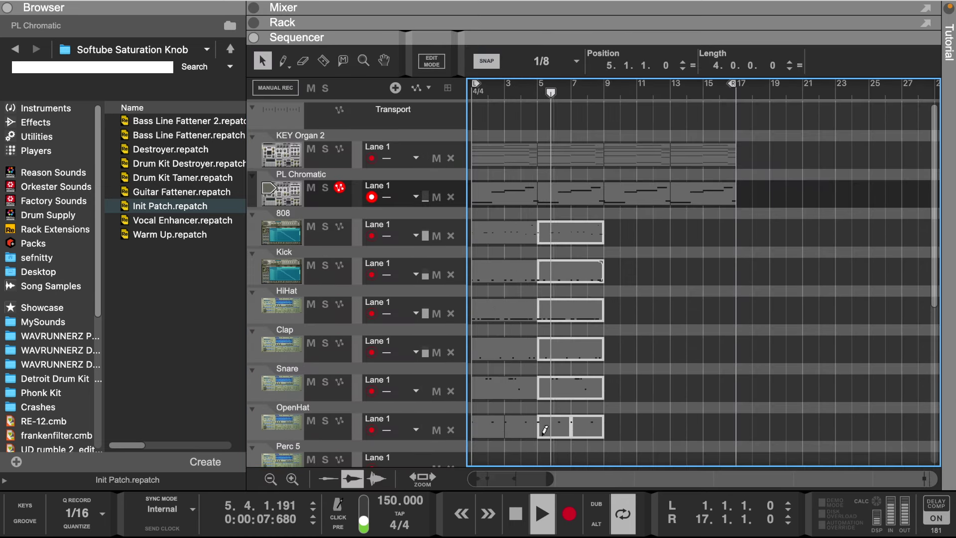
key("ctrl+d")
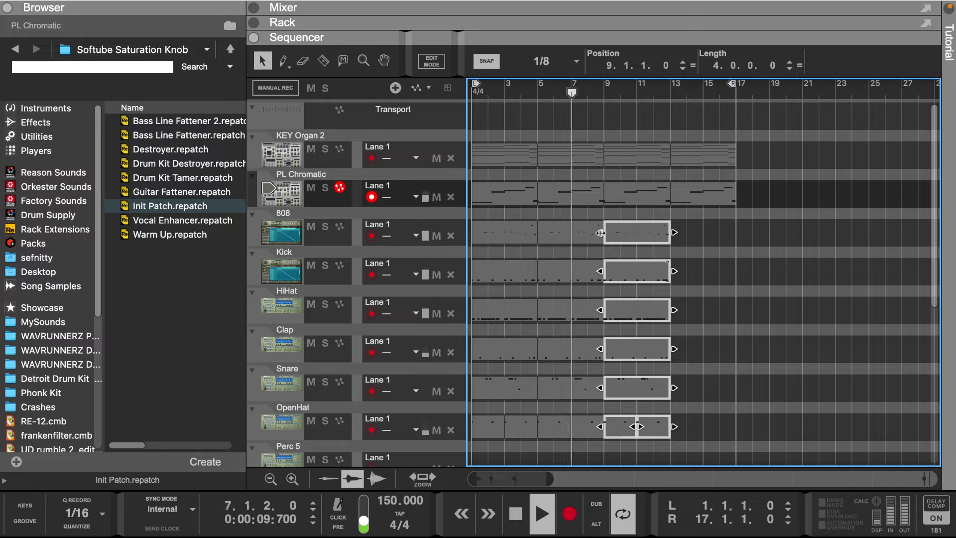